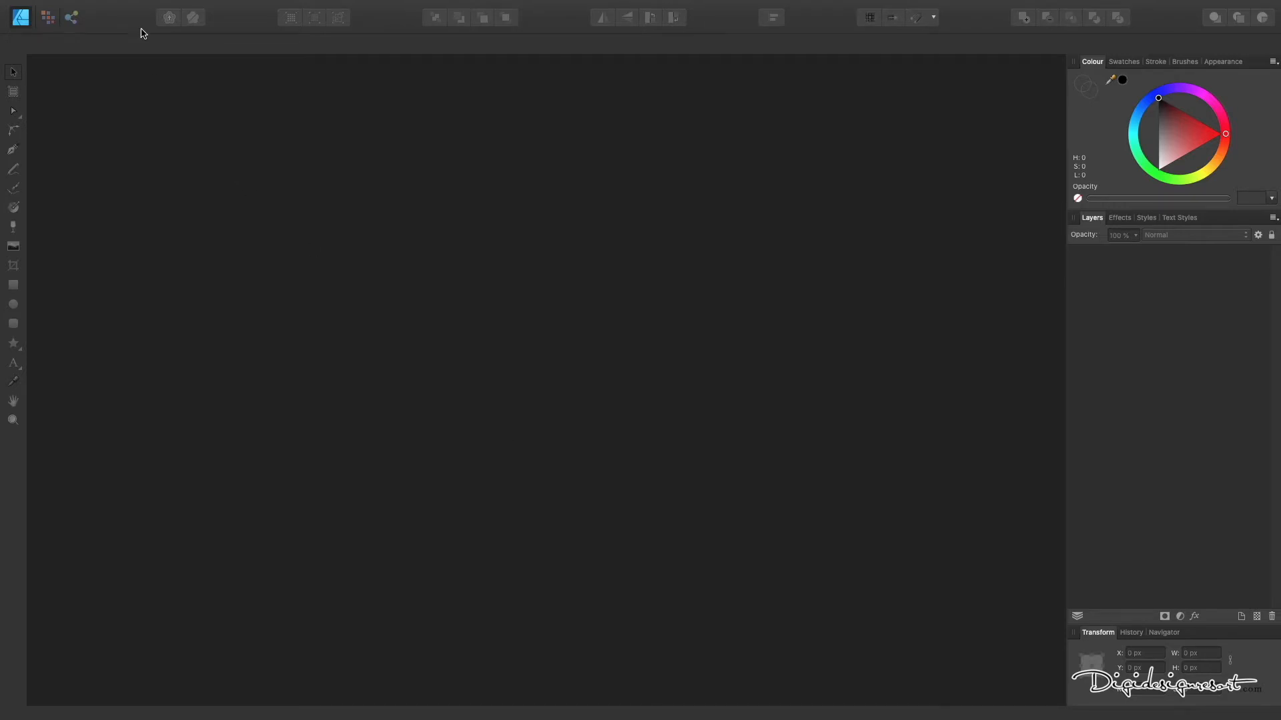
# Create a 12 × 12 in print document with an artboard, in inches, CMYK/8, 300 DPI, with a non-transparent background.
pyautogui.click(135, 5)
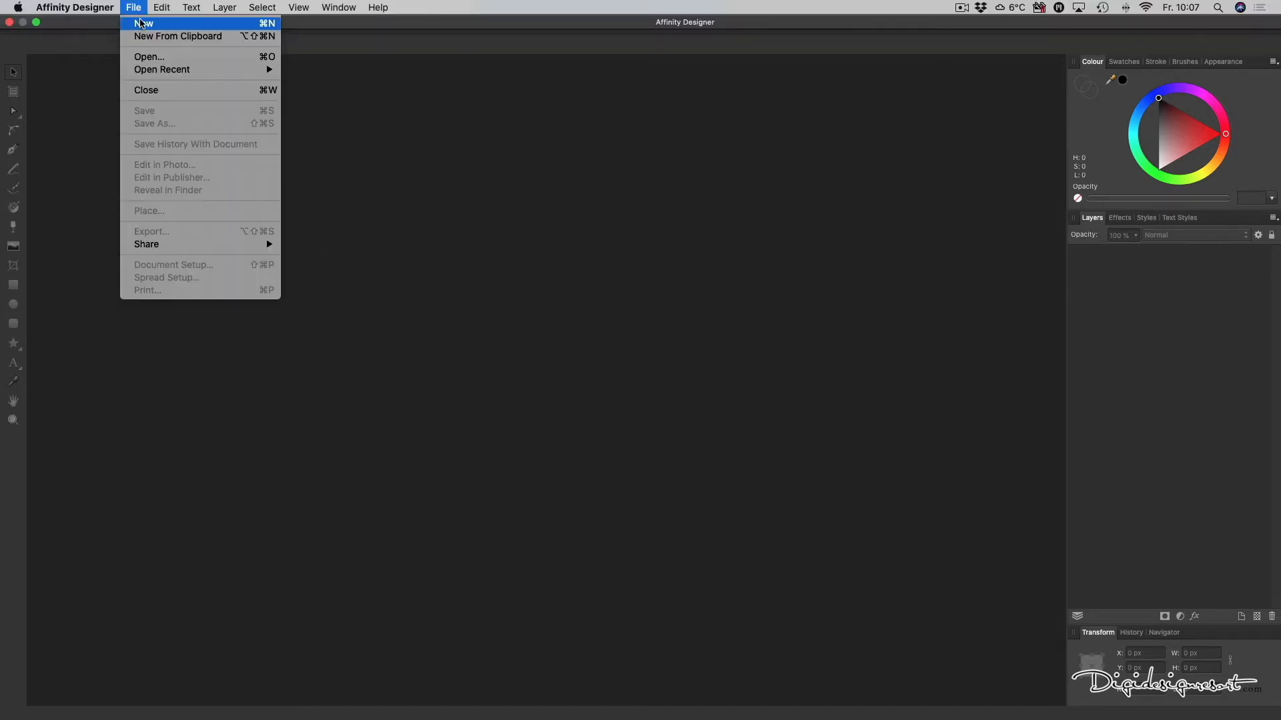
pyautogui.click(142, 24)
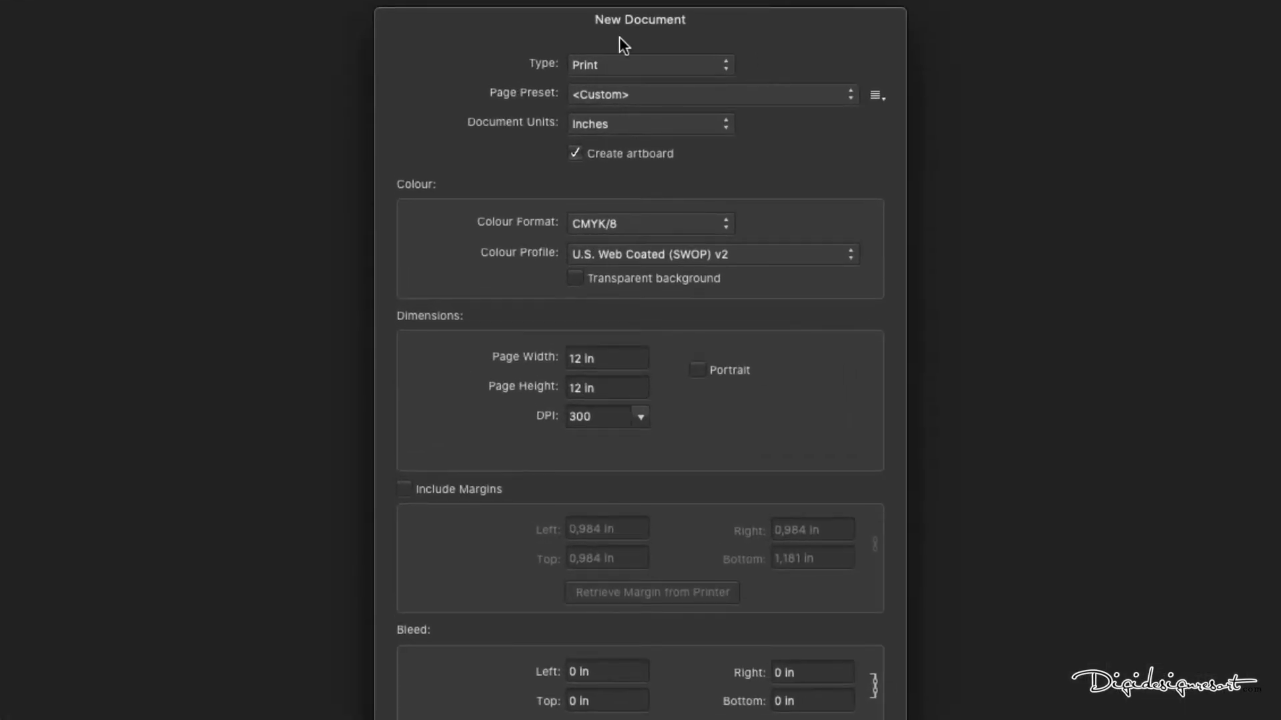
pyautogui.click(647, 126)
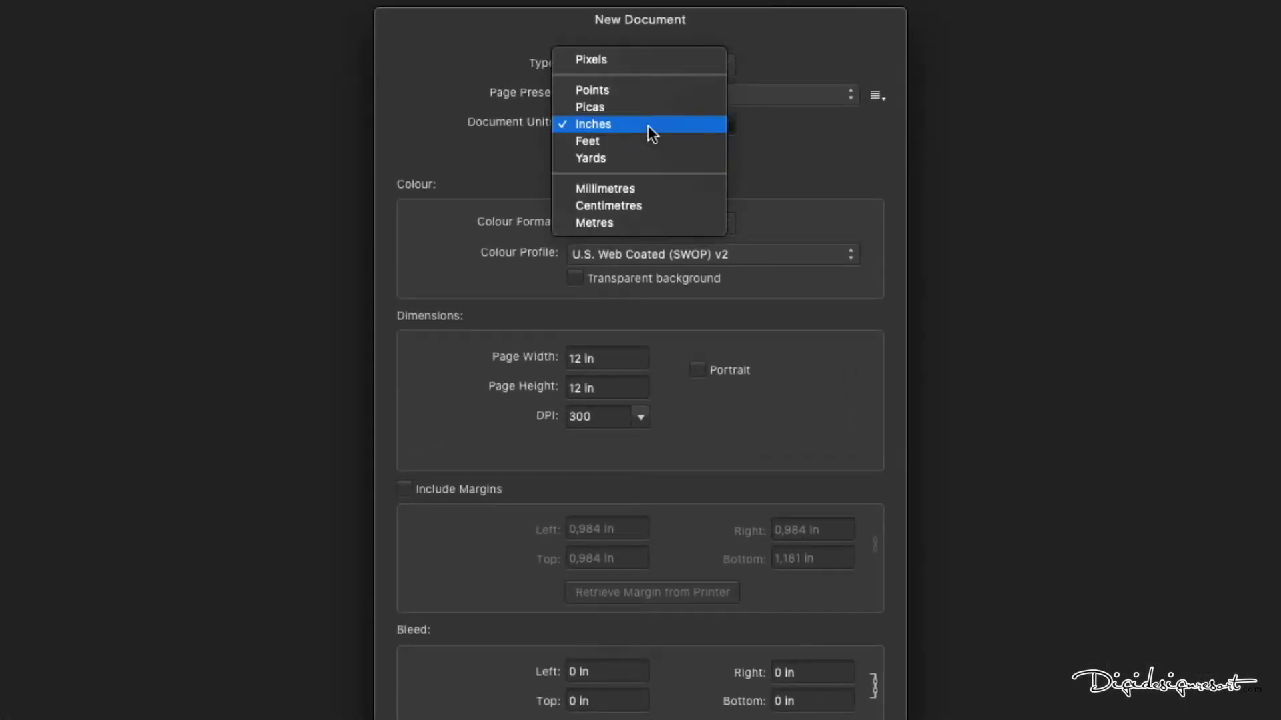
pyautogui.click(647, 125)
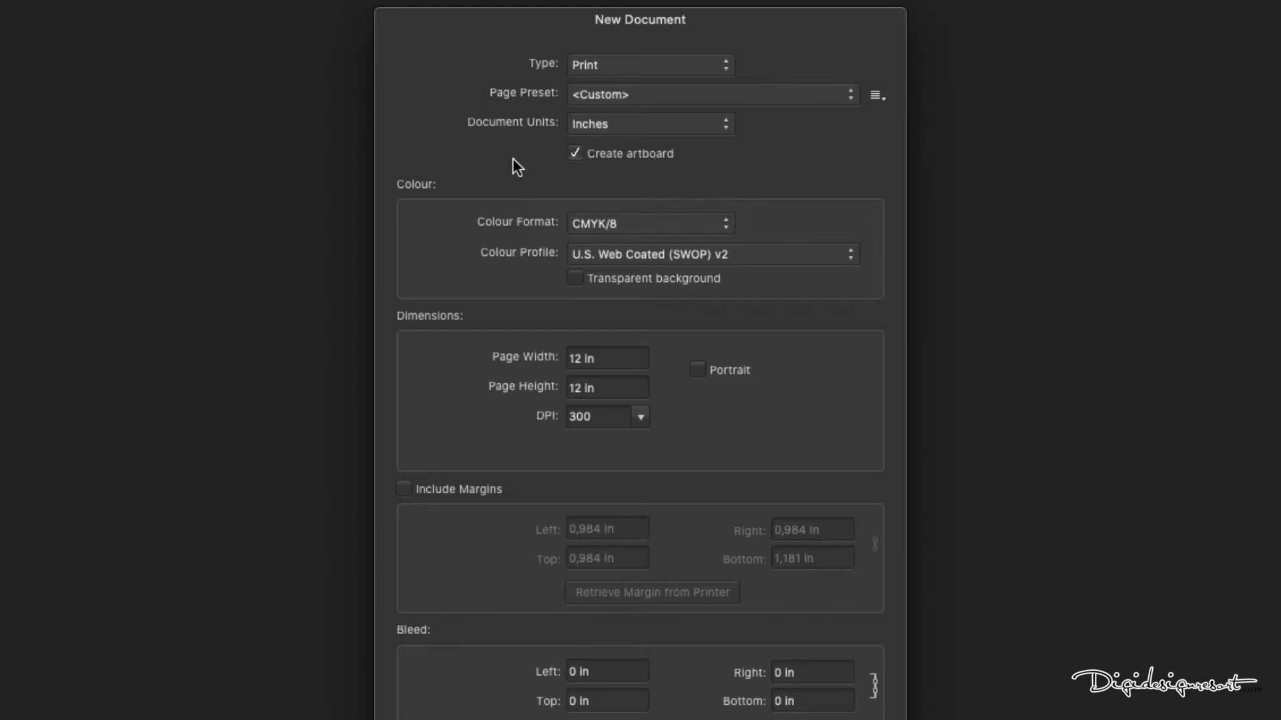
pyautogui.click(657, 223)
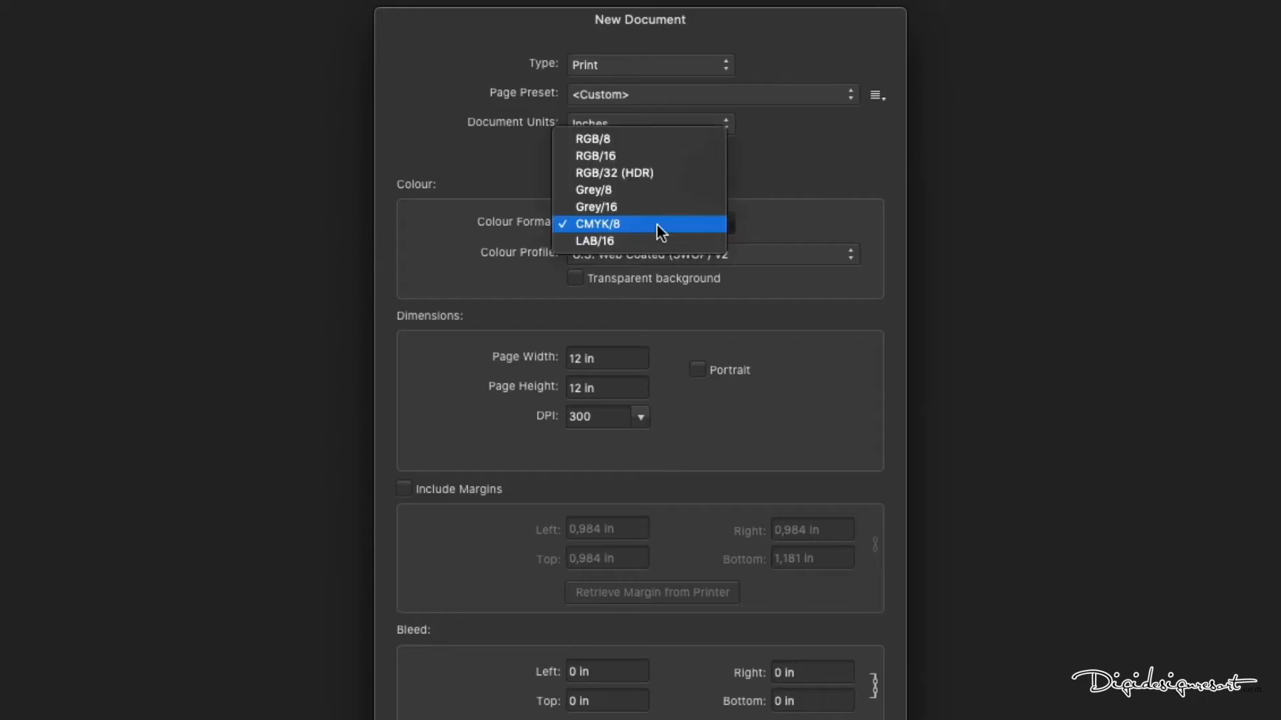
pyautogui.click(646, 222)
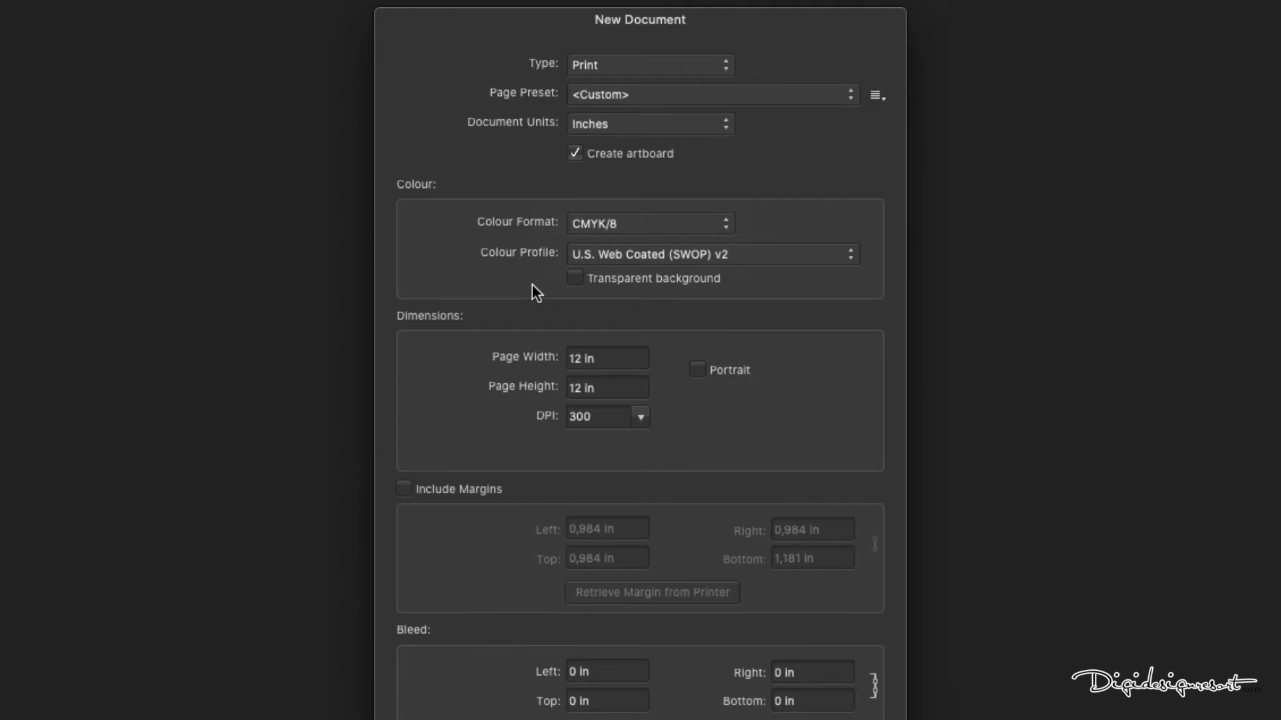
pyautogui.click(580, 279)
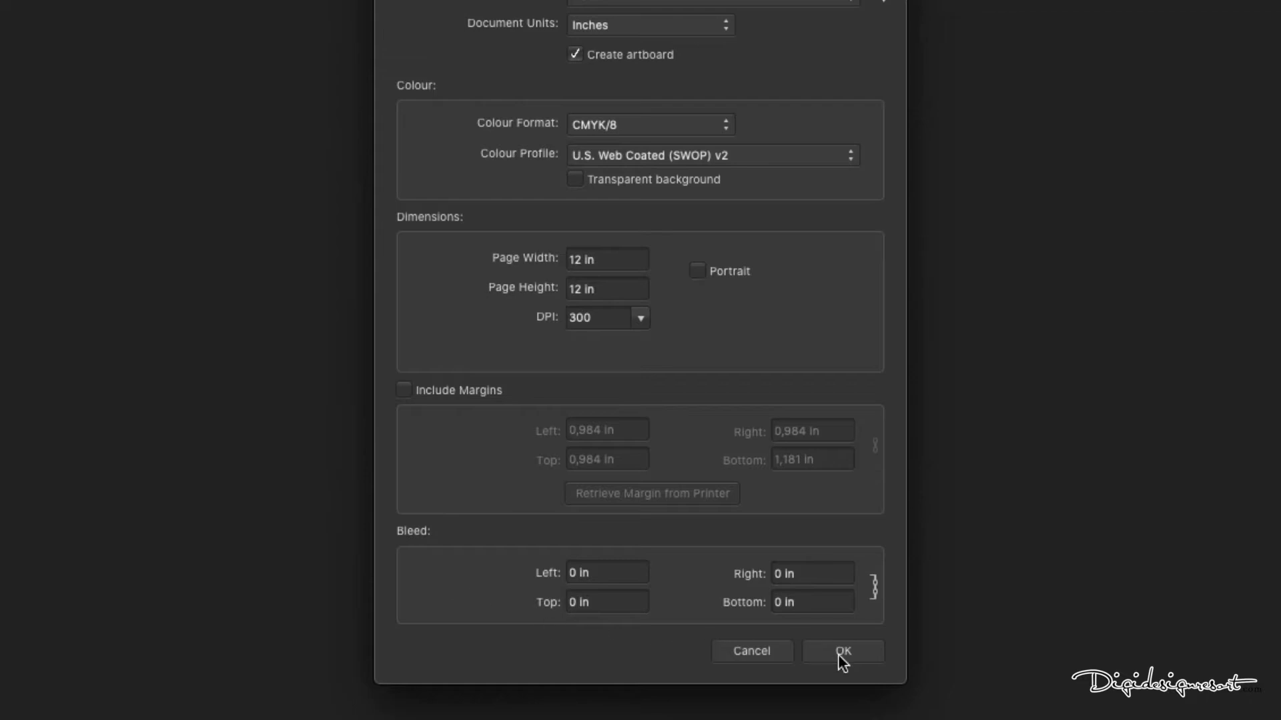
pyautogui.click(839, 656)
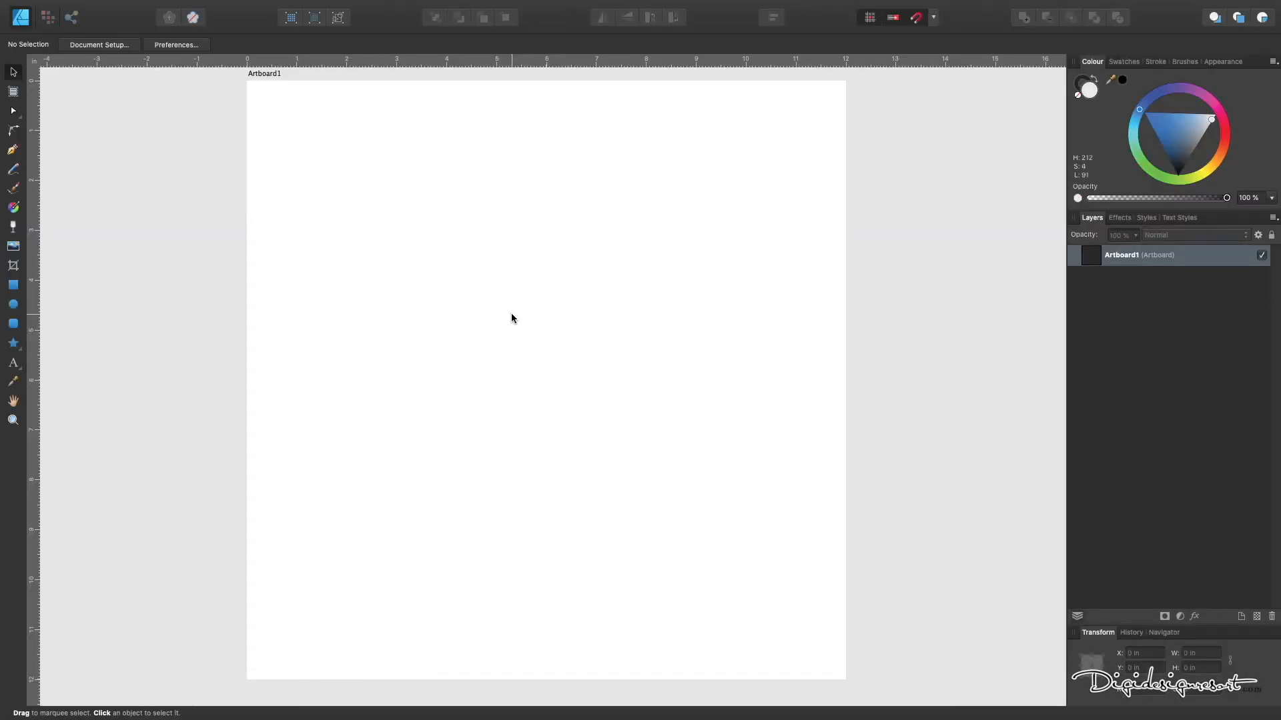
# Rename the artboard as "scrapbooking paper".
pyautogui.click(1121, 260)
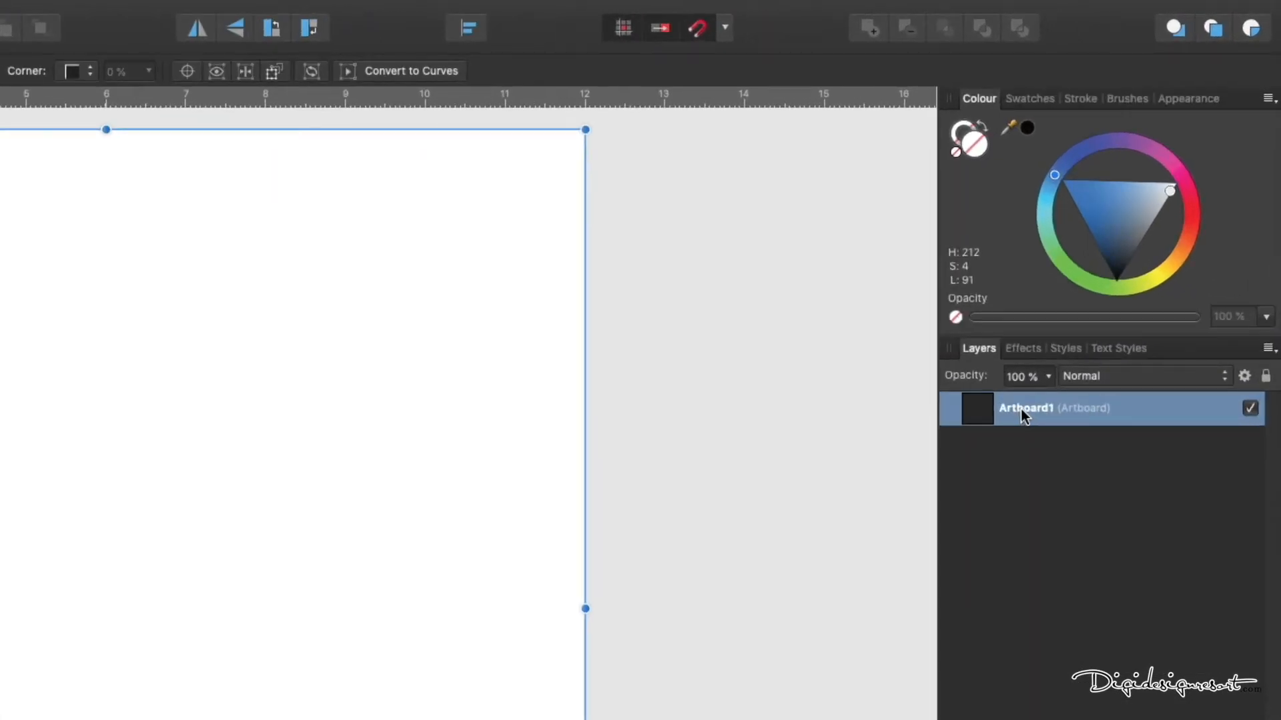
pyautogui.doubleClick(1021, 411)
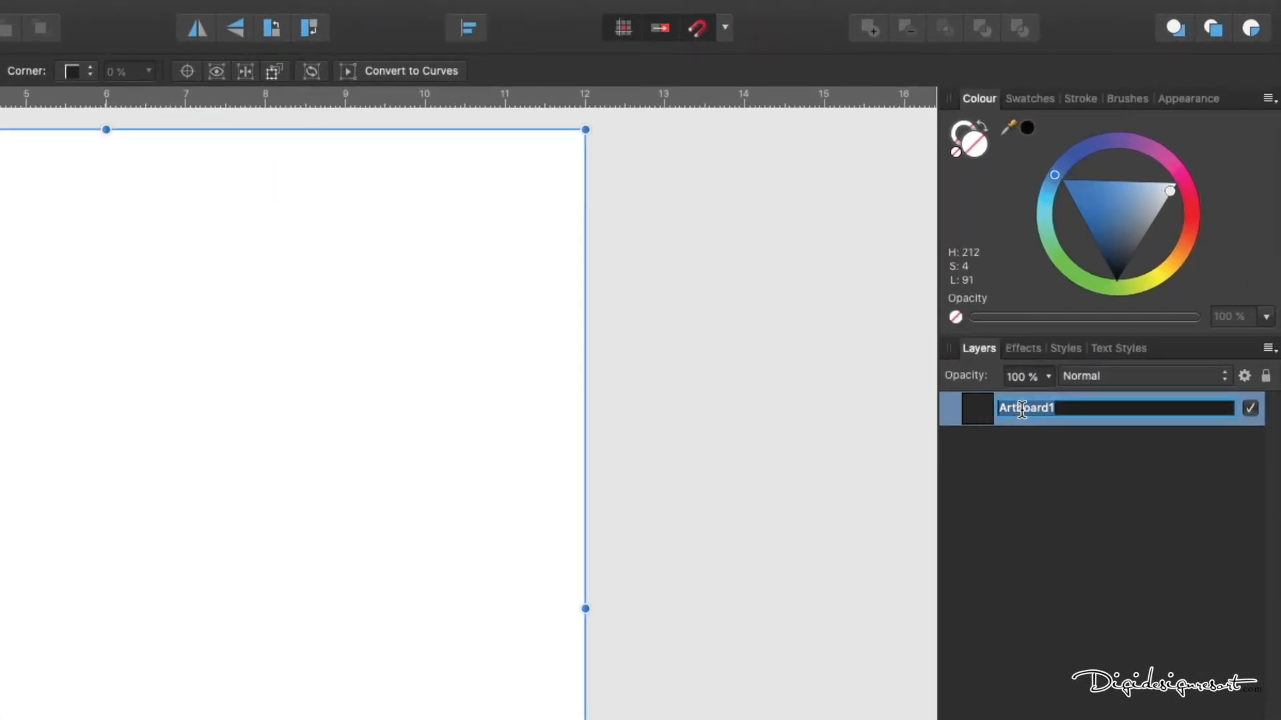
pyautogui.write('scrapbooking paper')
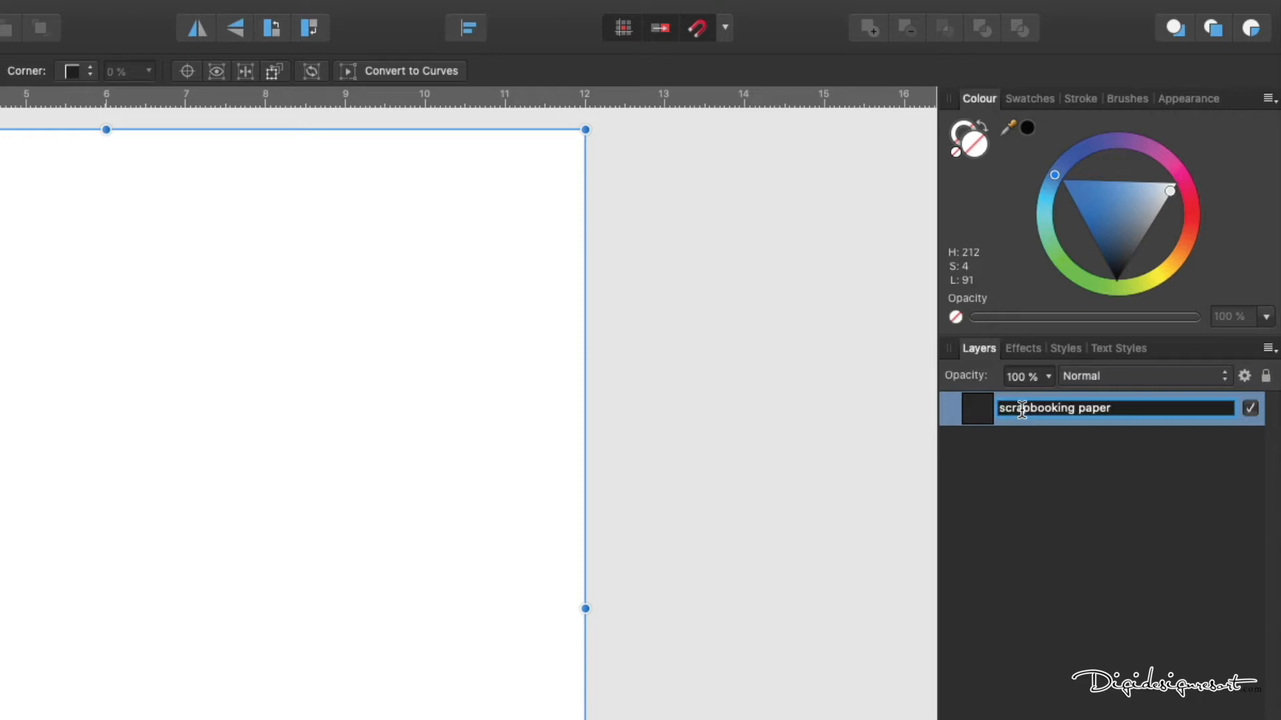
pyautogui.press('Return')
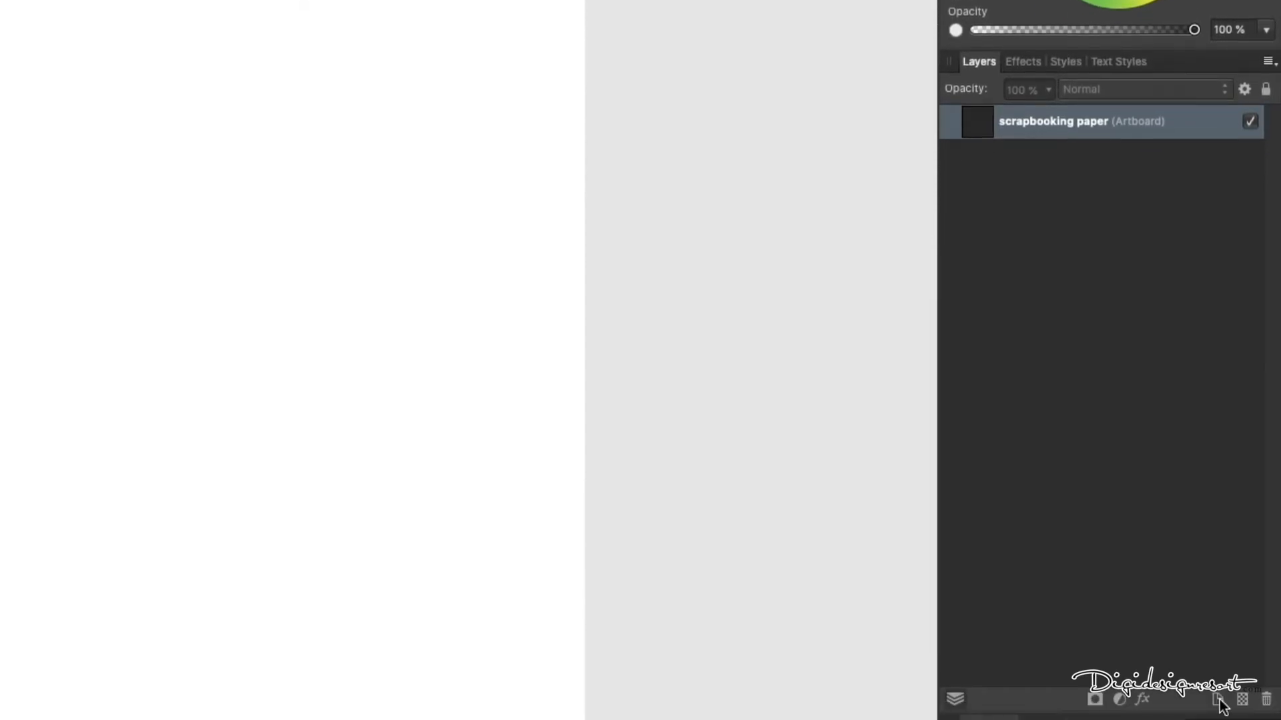
# Add a new layer inside the scrapbooking paper artboard and name it "BG".
pyautogui.click(1217, 700)
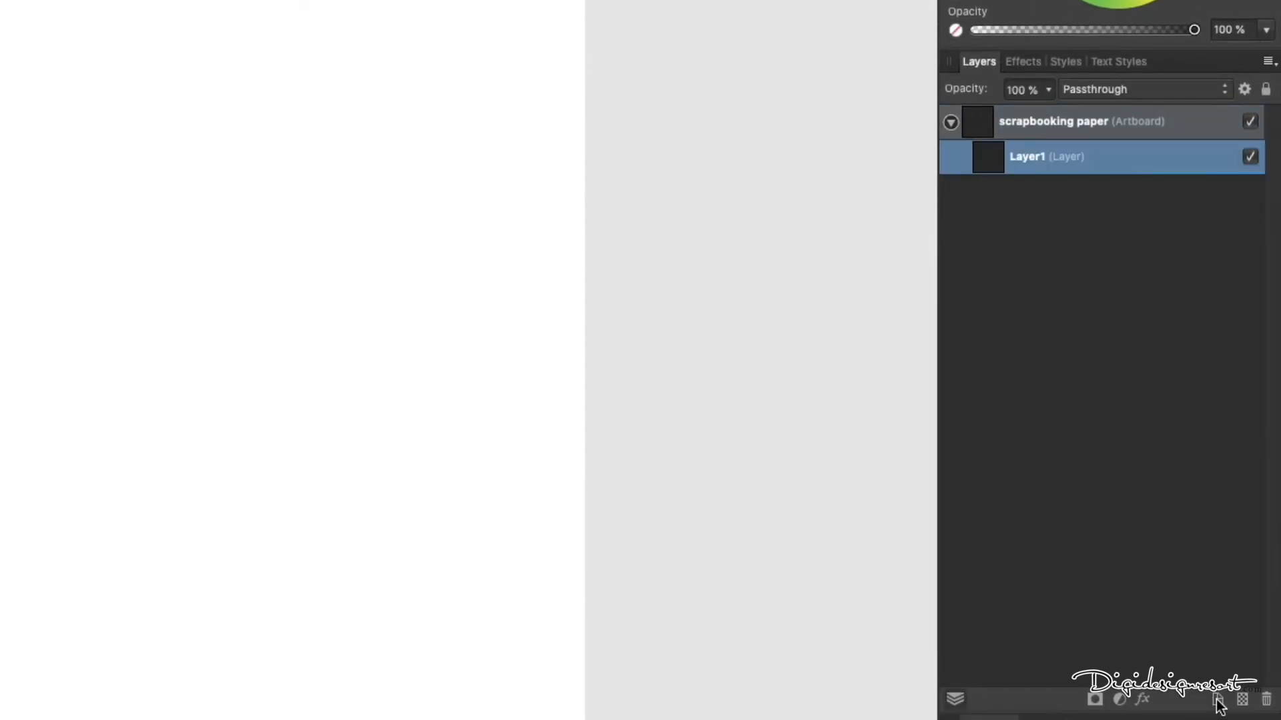
pyautogui.doubleClick(1031, 159)
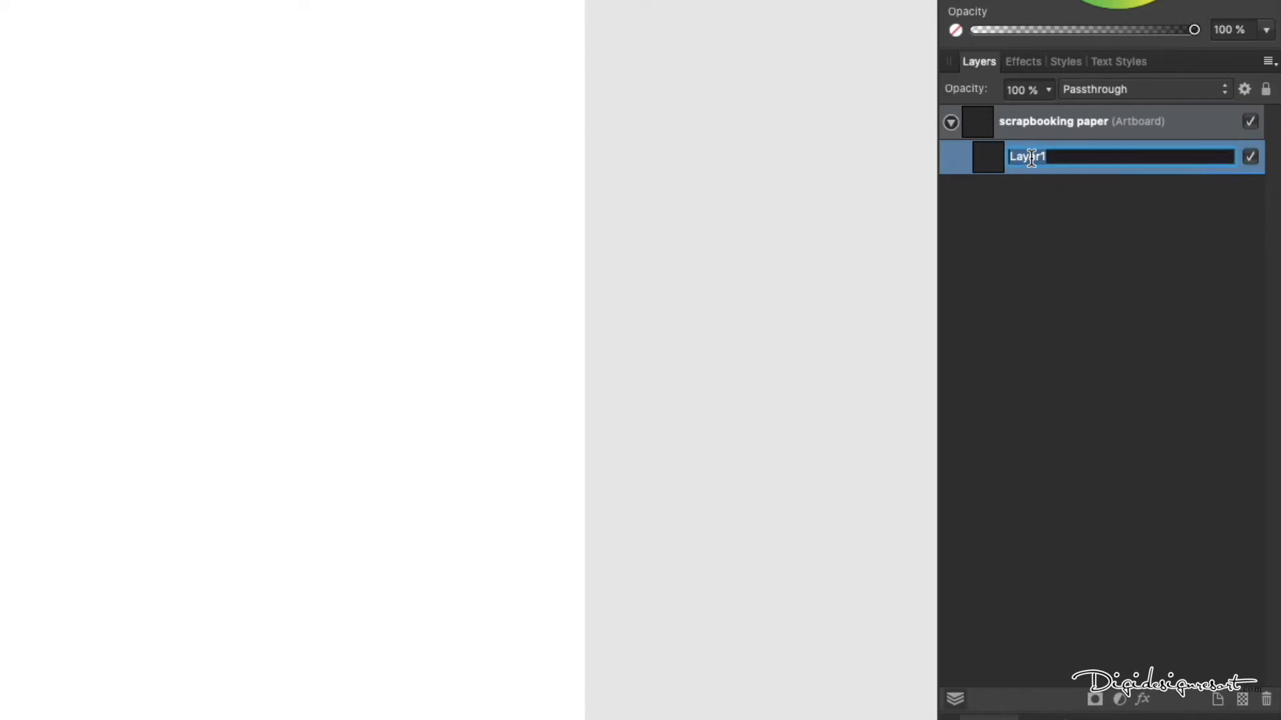
pyautogui.write('BG')
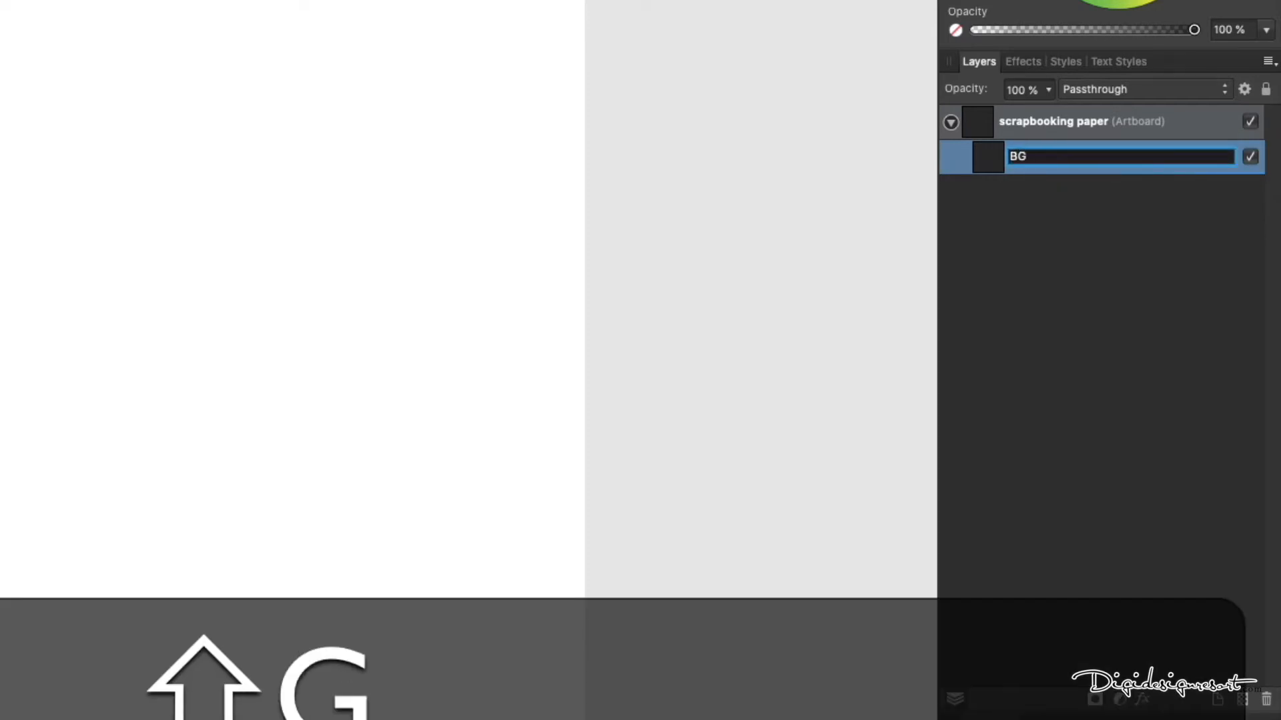
pyautogui.press('Return')
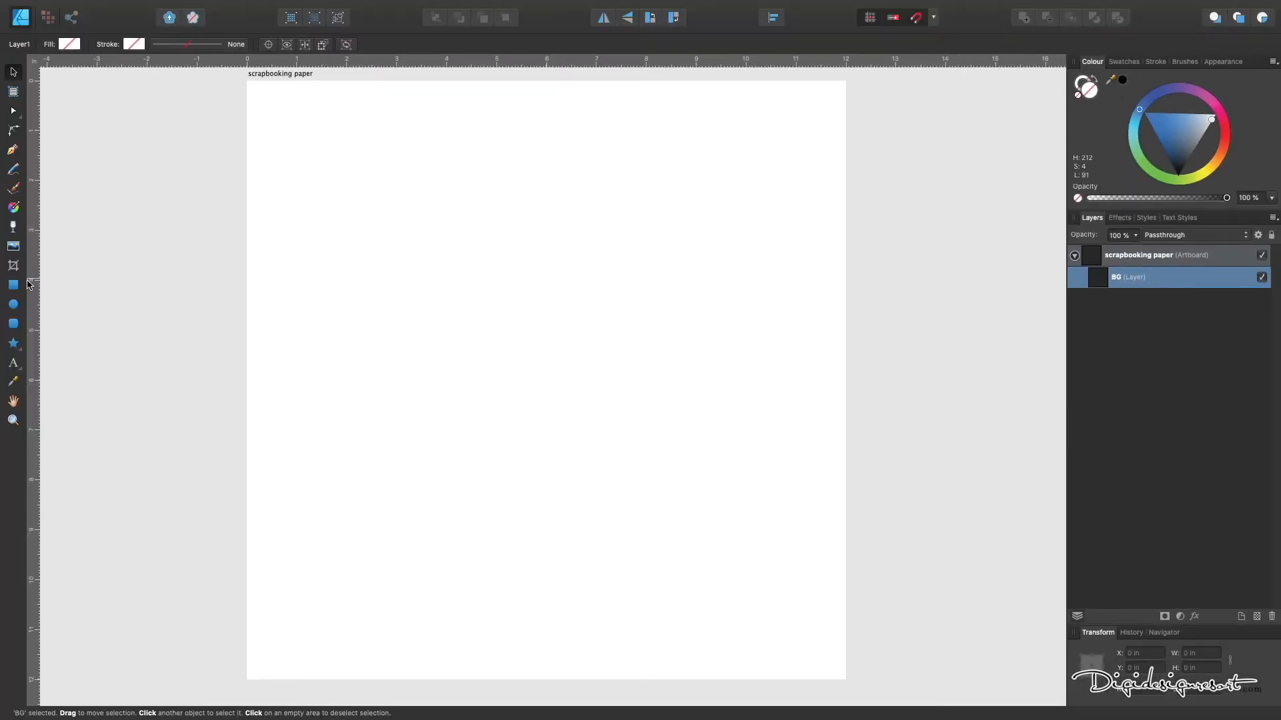
# Draw a rectangle covering the whole artboard and fill it with light turquoise (H 182, S 68, L 77).
pyautogui.click(13, 285)
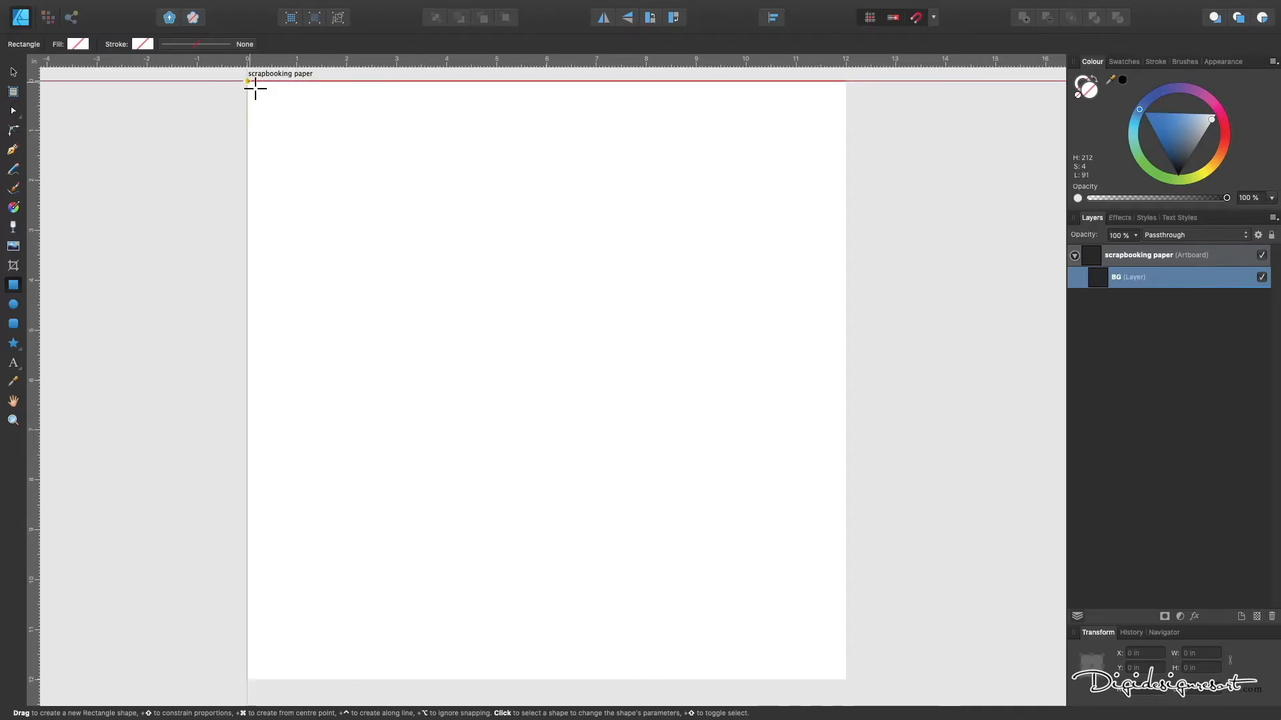
pyautogui.moveTo(255, 88); pyautogui.dragTo(846, 680)
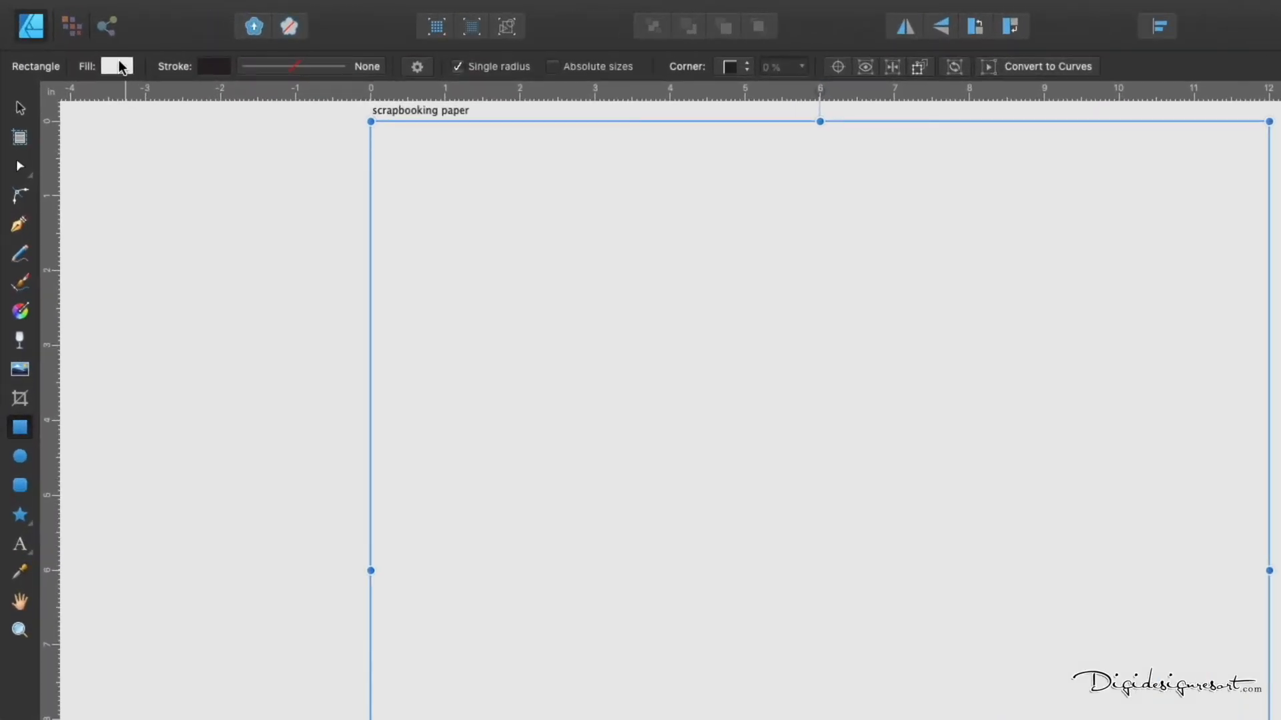
pyautogui.click(117, 66)
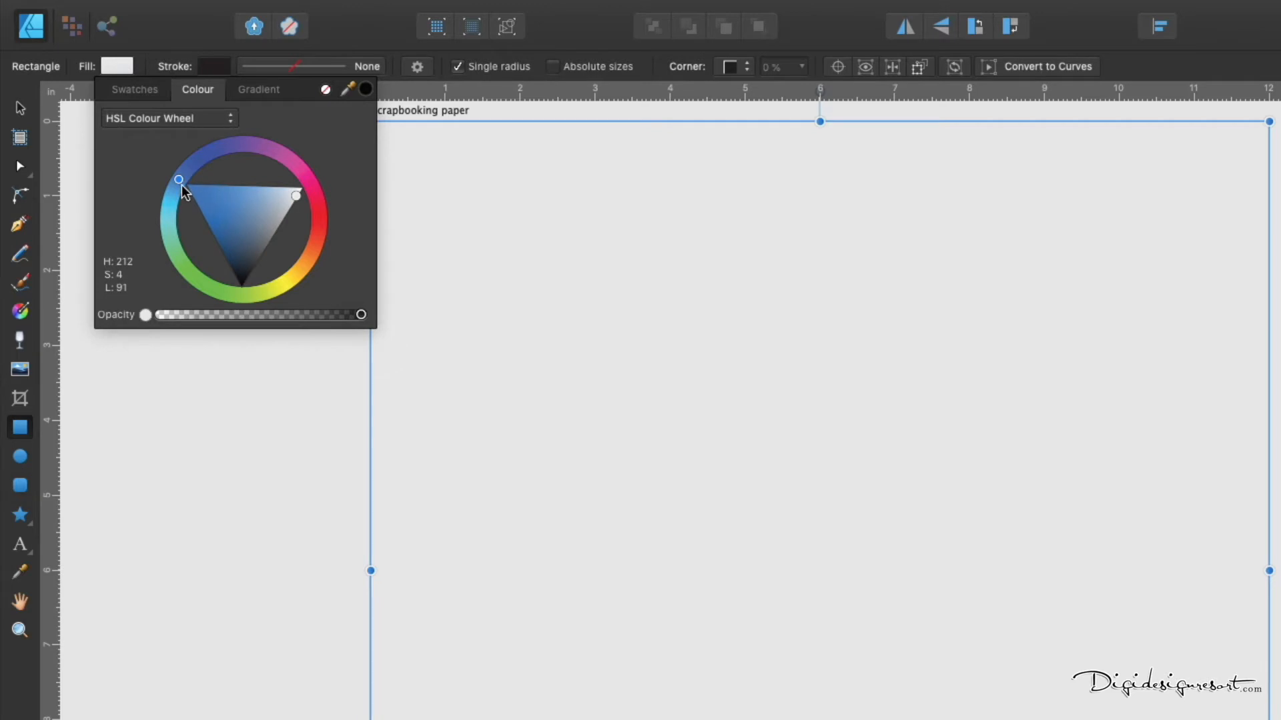
pyautogui.moveTo(177, 180)
pyautogui.mouseDown()
pyautogui.moveTo(178, 221)
pyautogui.moveTo(197, 221)
pyautogui.moveTo(178, 225)
pyautogui.moveTo(263, 177)
pyautogui.moveTo(212, 214)
pyautogui.moveTo(168, 194)
pyautogui.moveTo(182, 175)
pyautogui.moveTo(168, 216)
pyautogui.moveTo(245, 204)
pyautogui.moveTo(247, 193)
pyautogui.mouseUp()
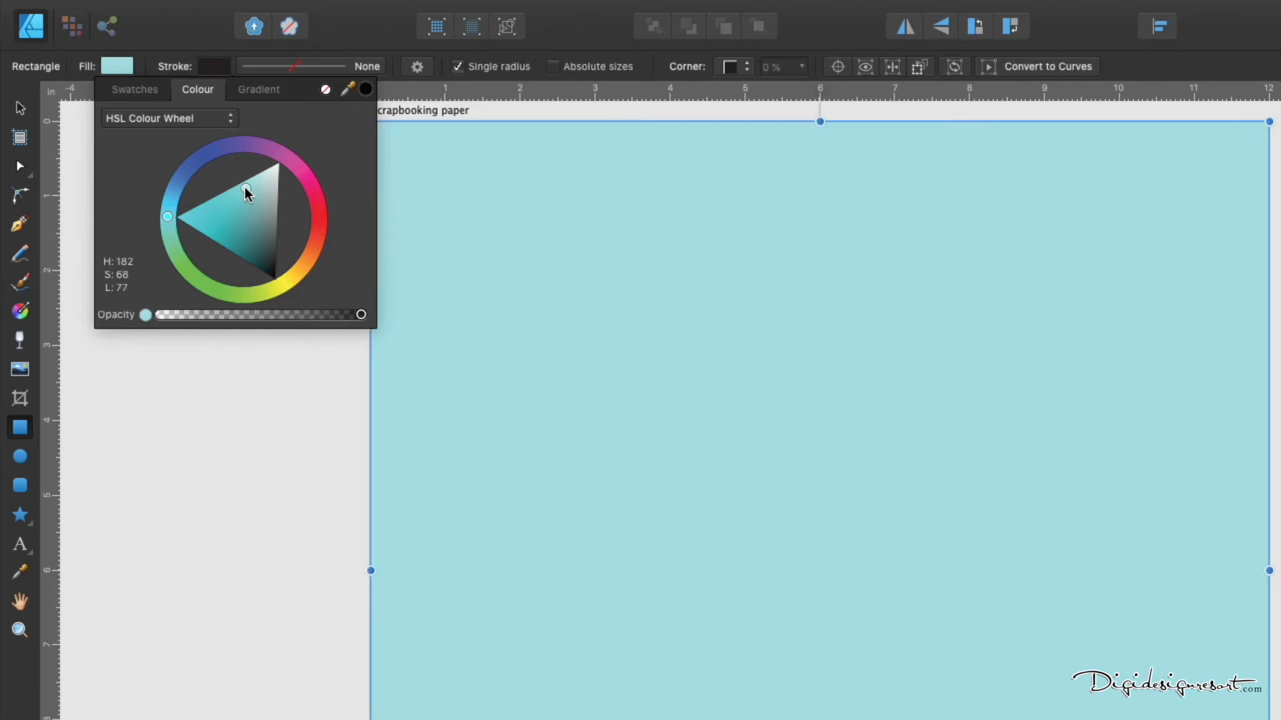
pyautogui.click(113, 64)
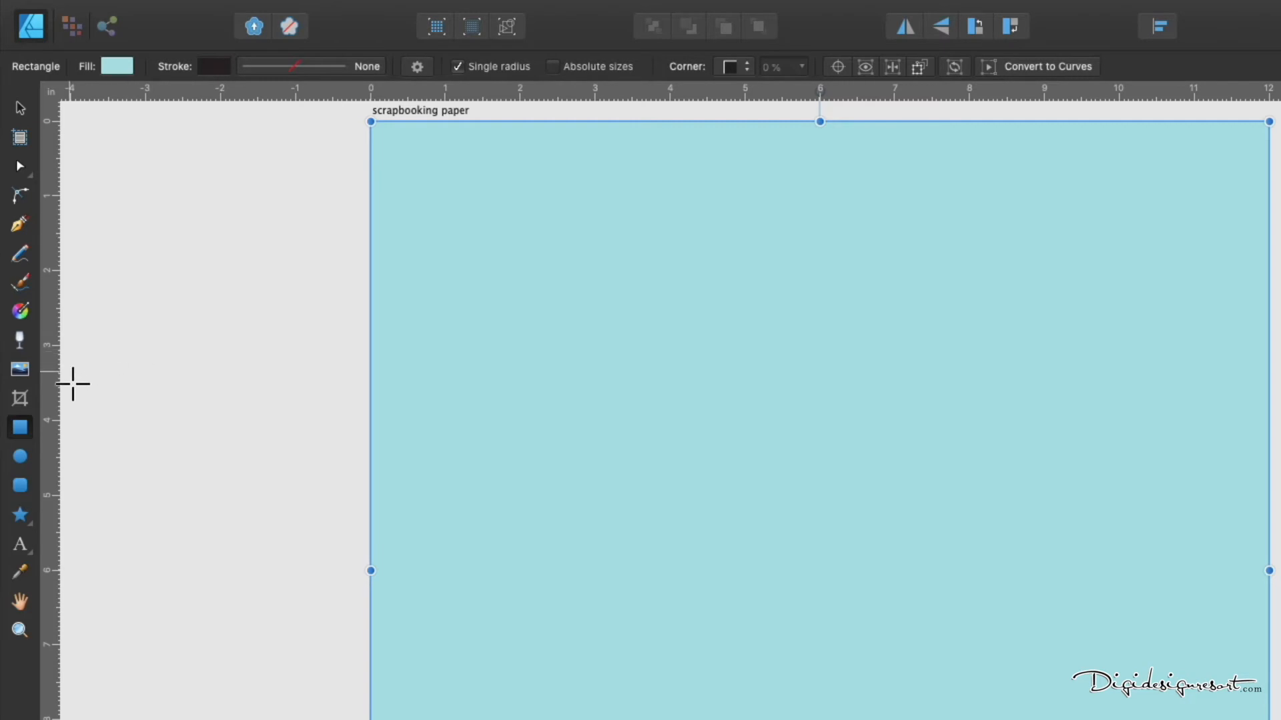
# Apply a linear transparency gradient from the rectangle's upper-left to lower-right corner, shift its midpoint toward the lower right, and deselect.
pyautogui.click(20, 342)
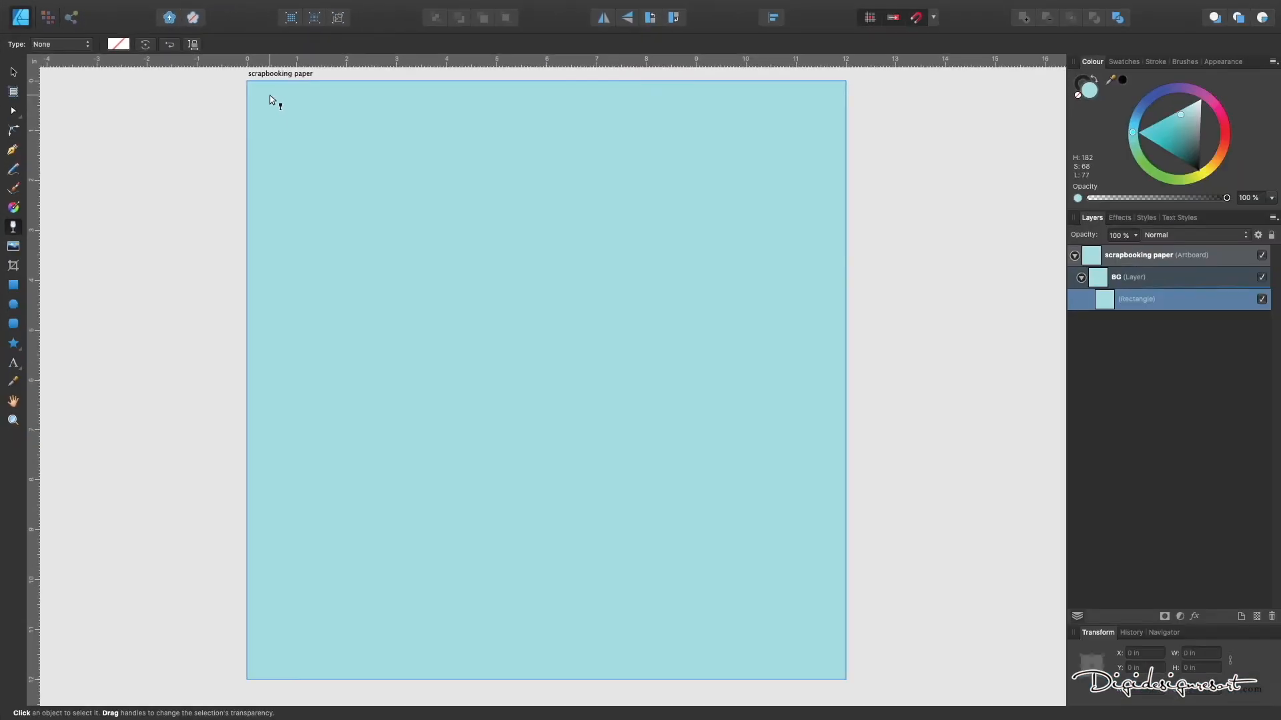
pyautogui.moveTo(399, 141); pyautogui.dragTo(652, 459)
pyautogui.moveTo(436, 308); pyautogui.dragTo(778, 680)
pyautogui.click(787, 688)
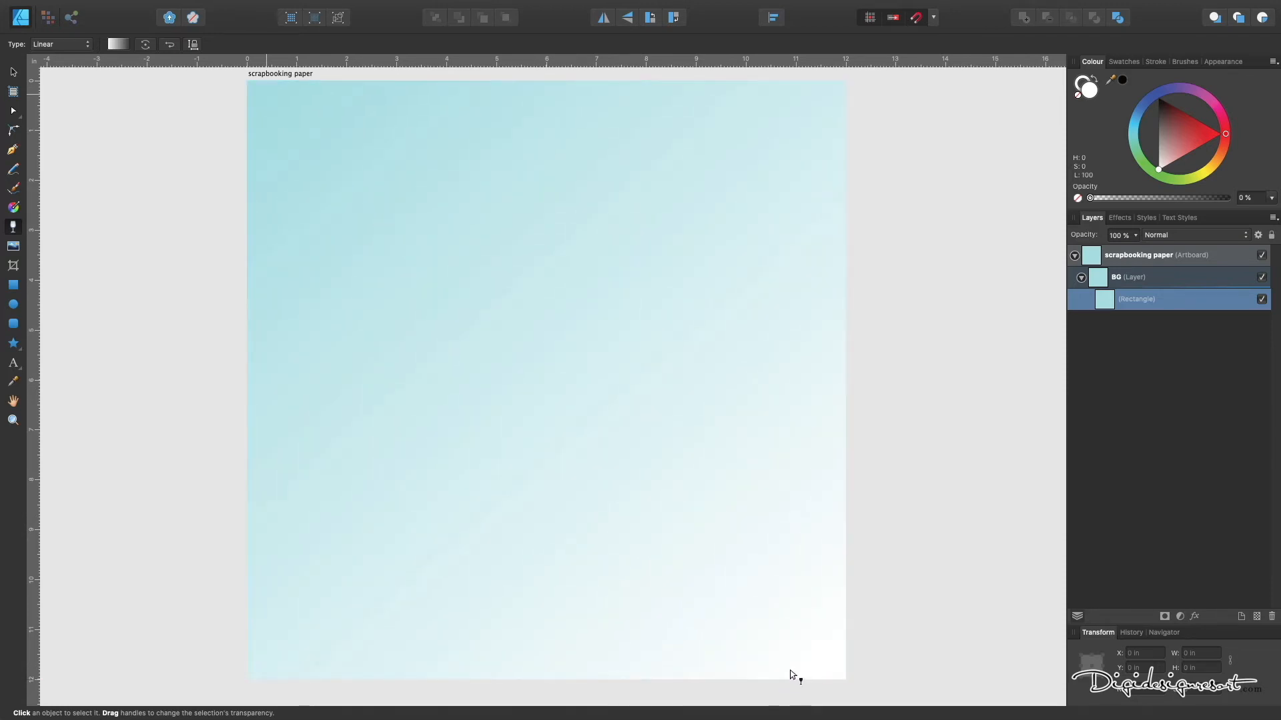
pyautogui.click(792, 664)
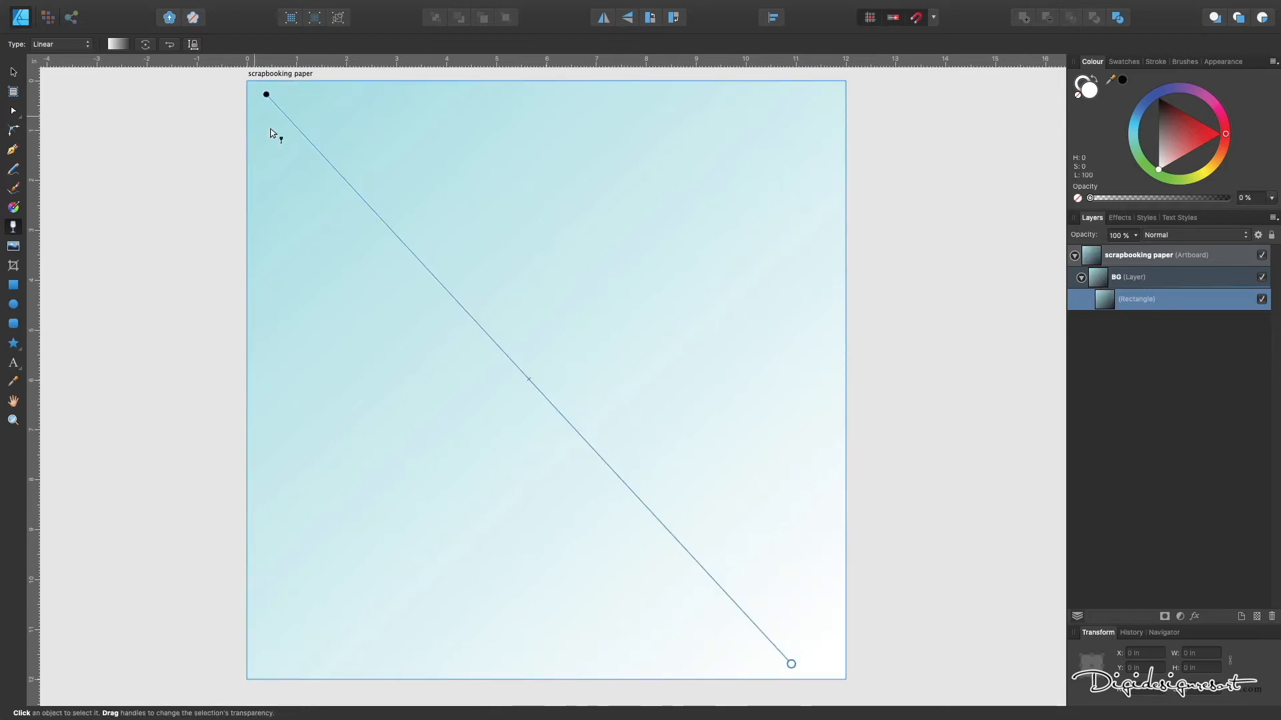
pyautogui.moveTo(528, 380)
pyautogui.mouseDown()
pyautogui.moveTo(603, 440)
pyautogui.moveTo(469, 309)
pyautogui.moveTo(647, 450)
pyautogui.mouseUp()
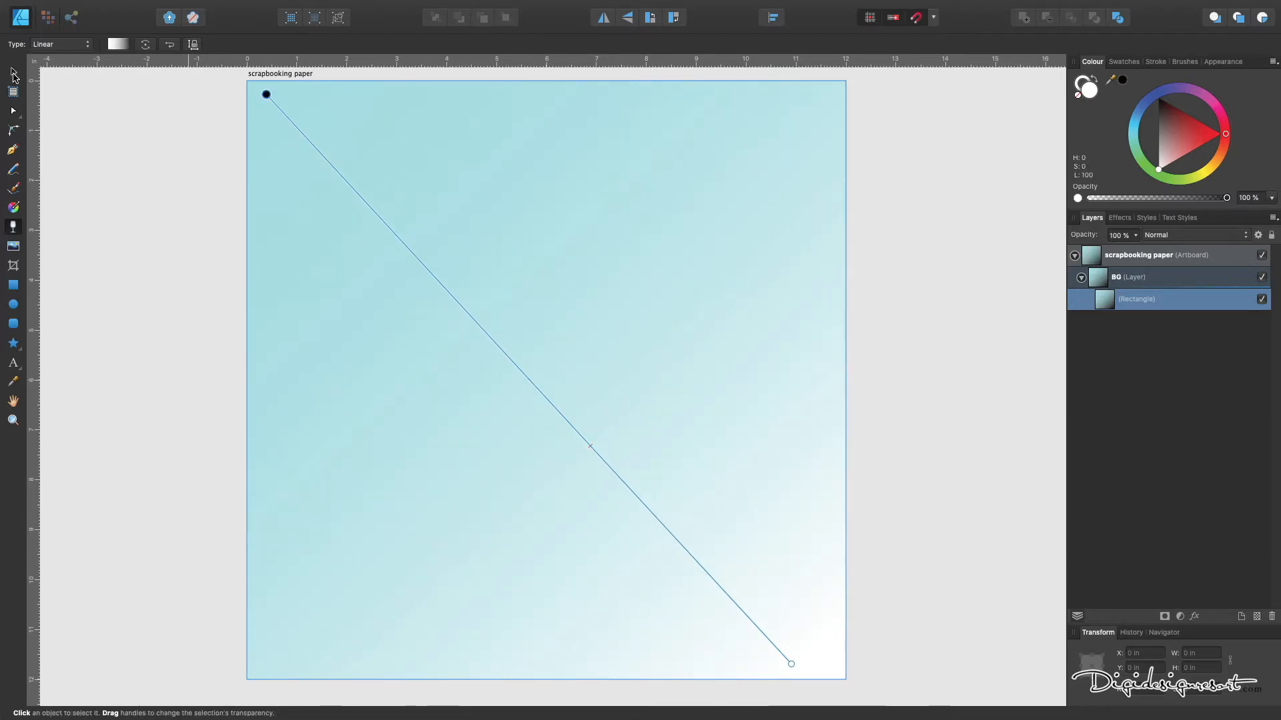
pyautogui.click(13, 74)
pyautogui.click(175, 146)
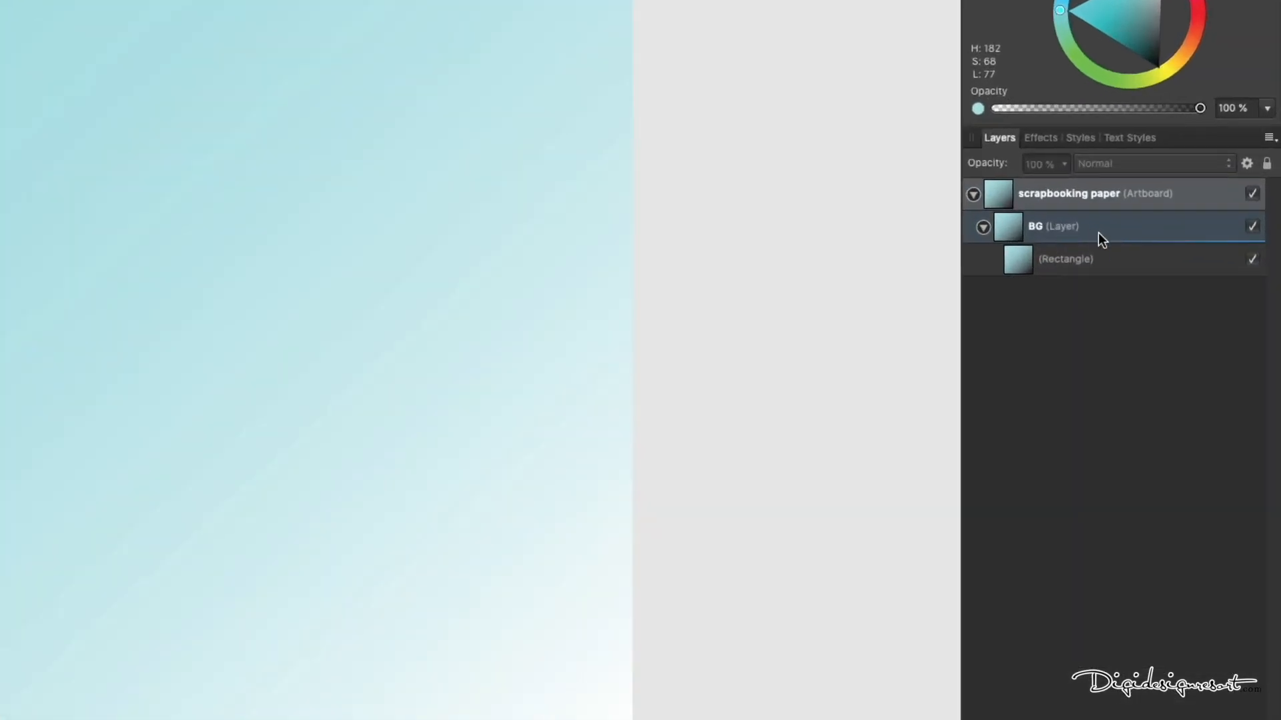
# Collapse and lock the BG layer, and try moving the background on the canvas to test the lock.
pyautogui.click(1094, 258)
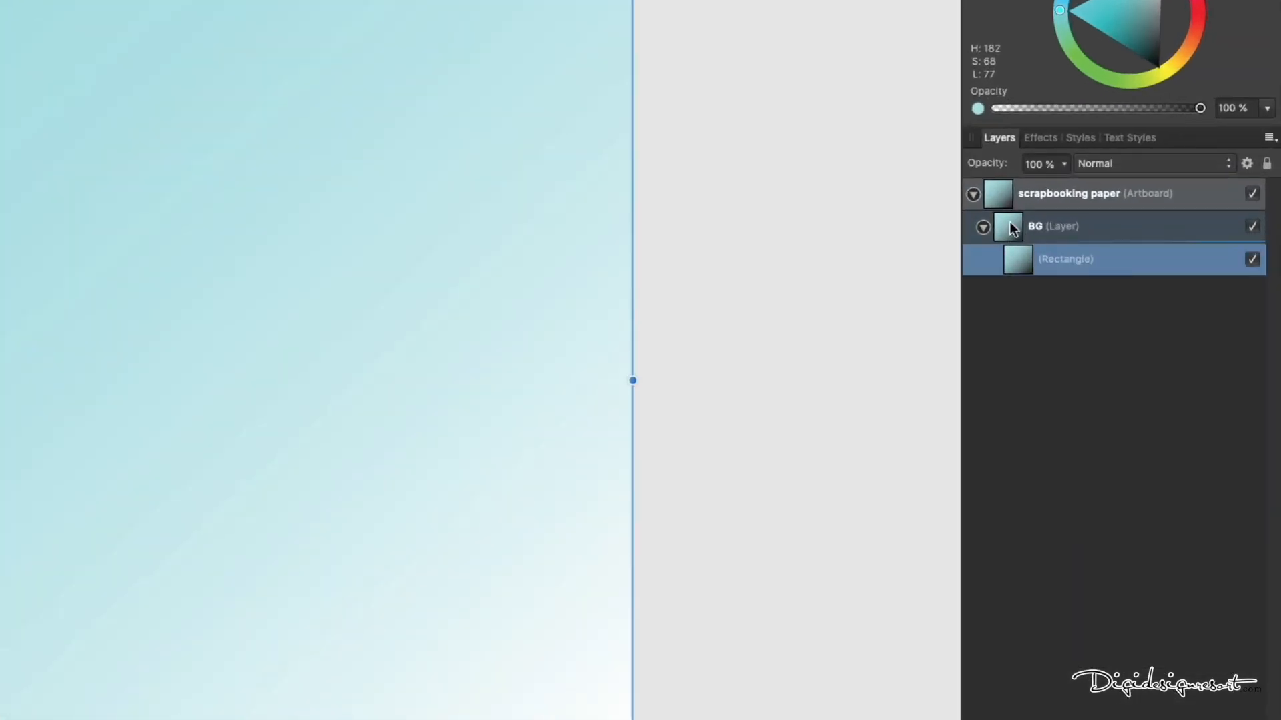
pyautogui.click(983, 227)
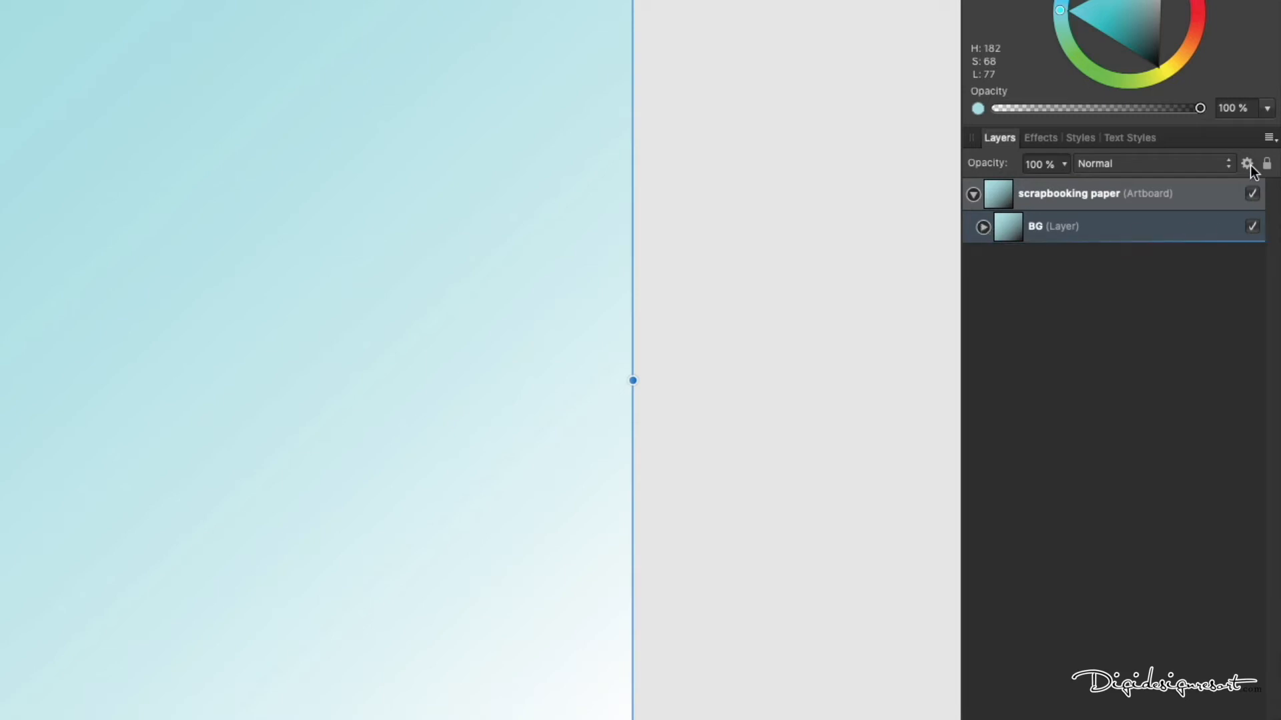
pyautogui.click(1148, 230)
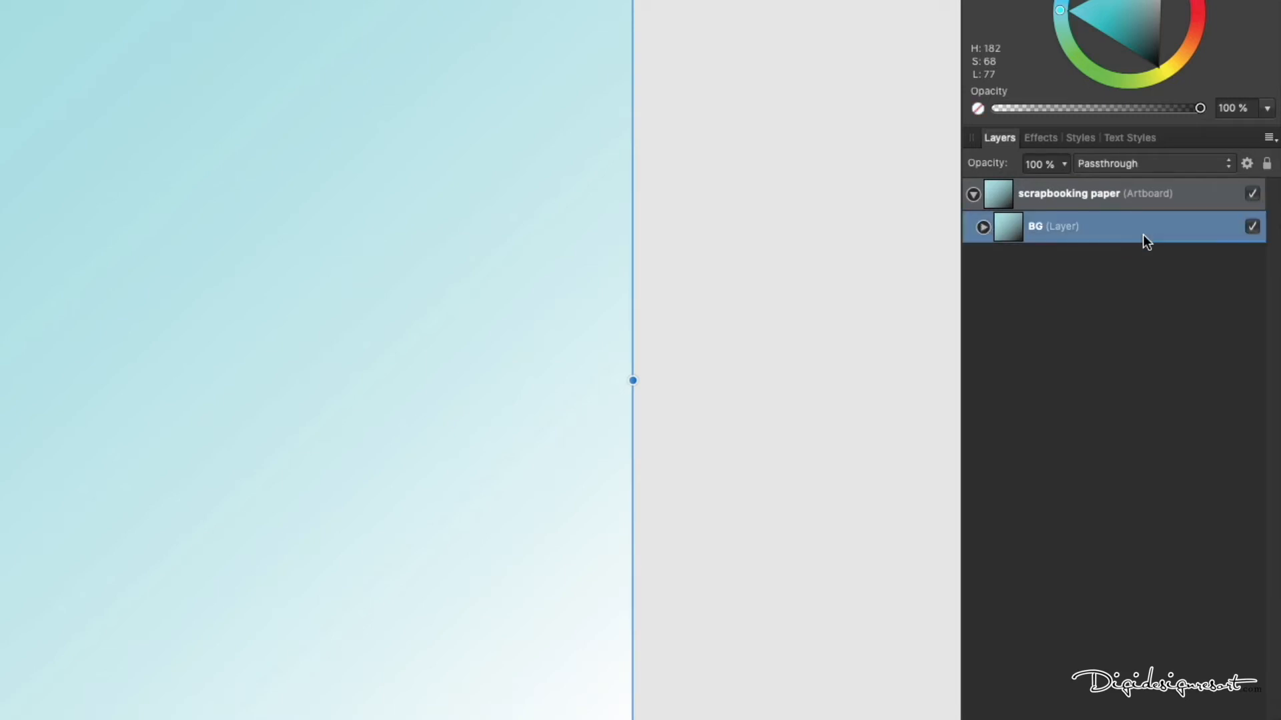
pyautogui.click(1266, 165)
pyautogui.click(836, 302)
pyautogui.moveTo(519, 164)
pyautogui.mouseDown()
pyautogui.moveTo(488, 182)
pyautogui.moveTo(535, 164)
pyautogui.mouseUp()
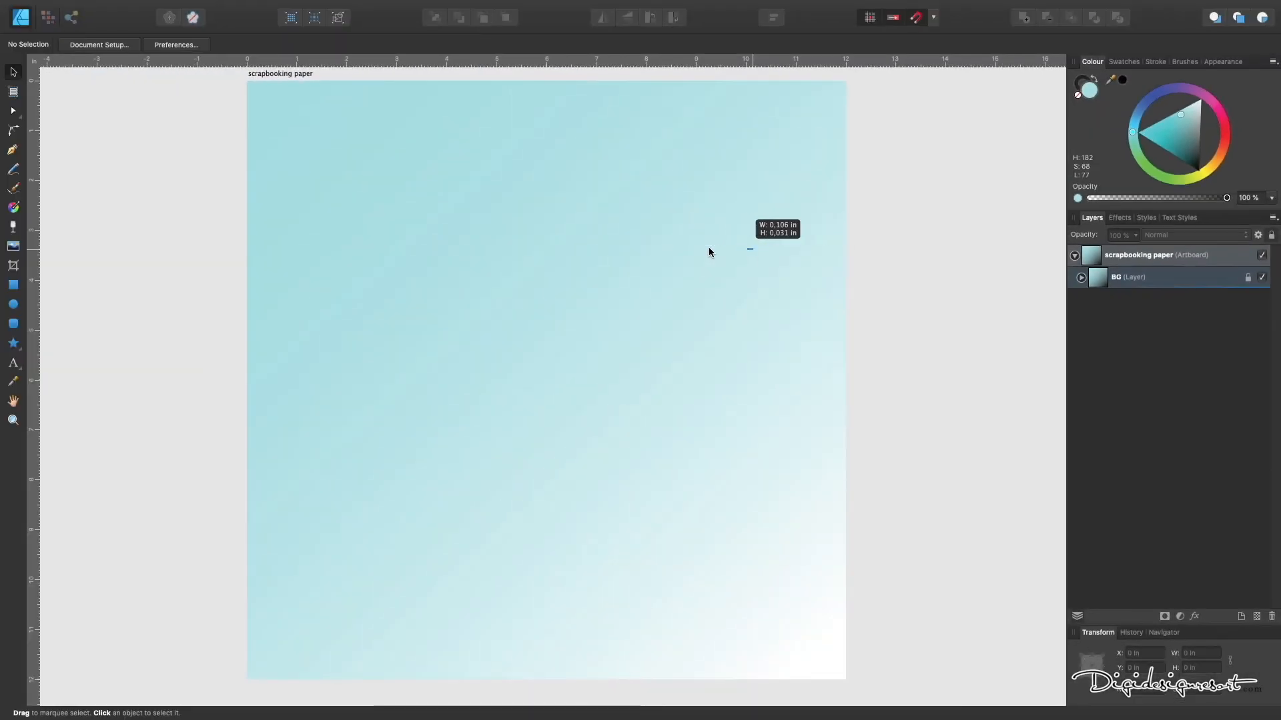
pyautogui.moveTo(782, 238); pyautogui.dragTo(774, 237)
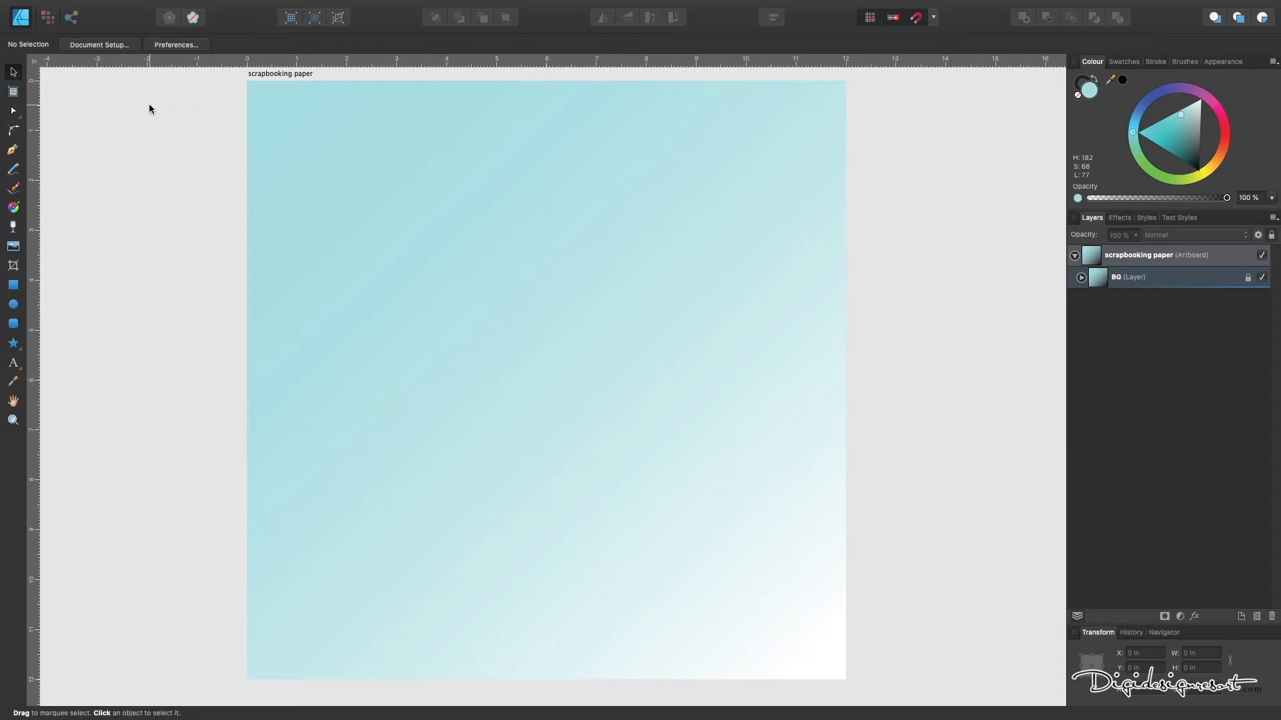
pyautogui.click(136, 7)
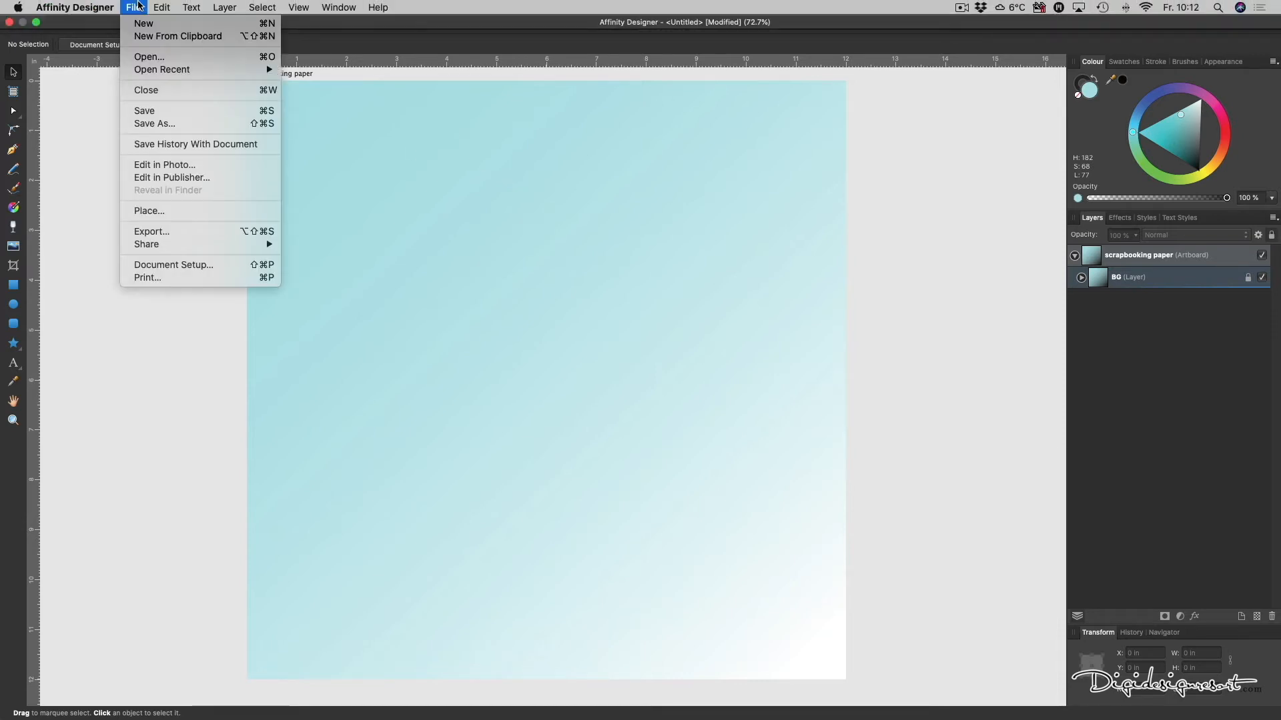
pyautogui.click(187, 211)
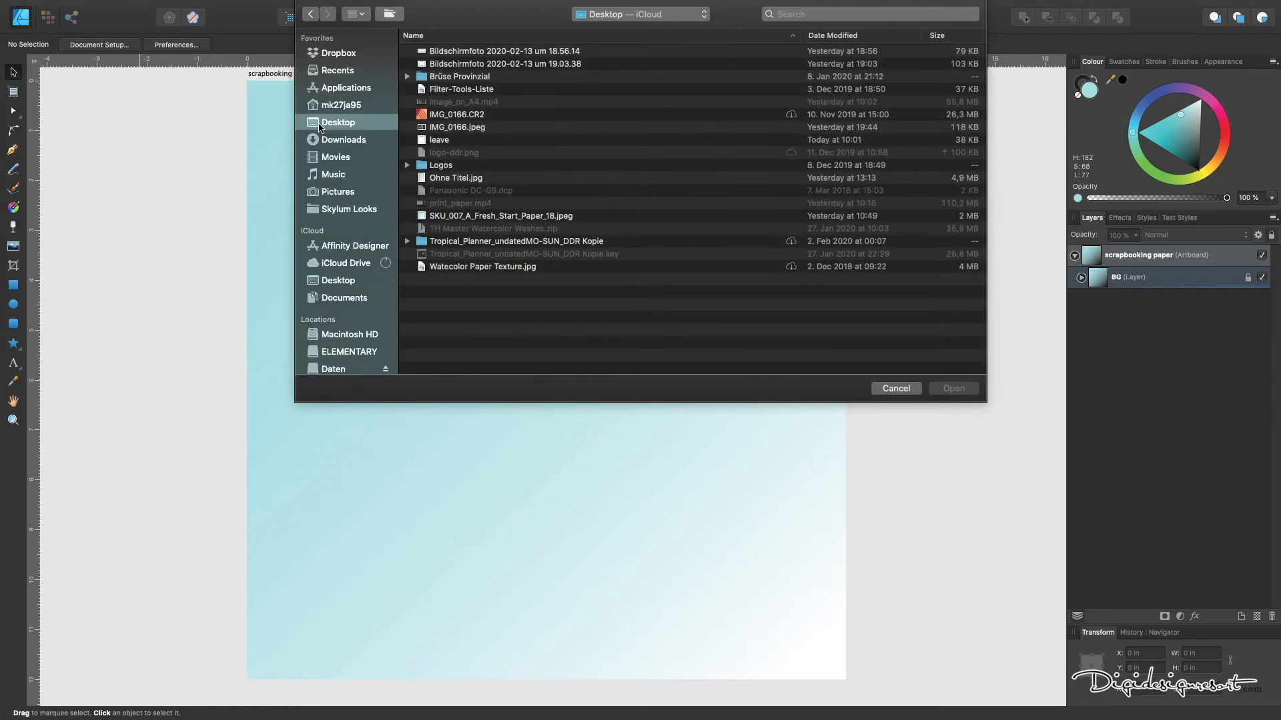
pyautogui.click(451, 146)
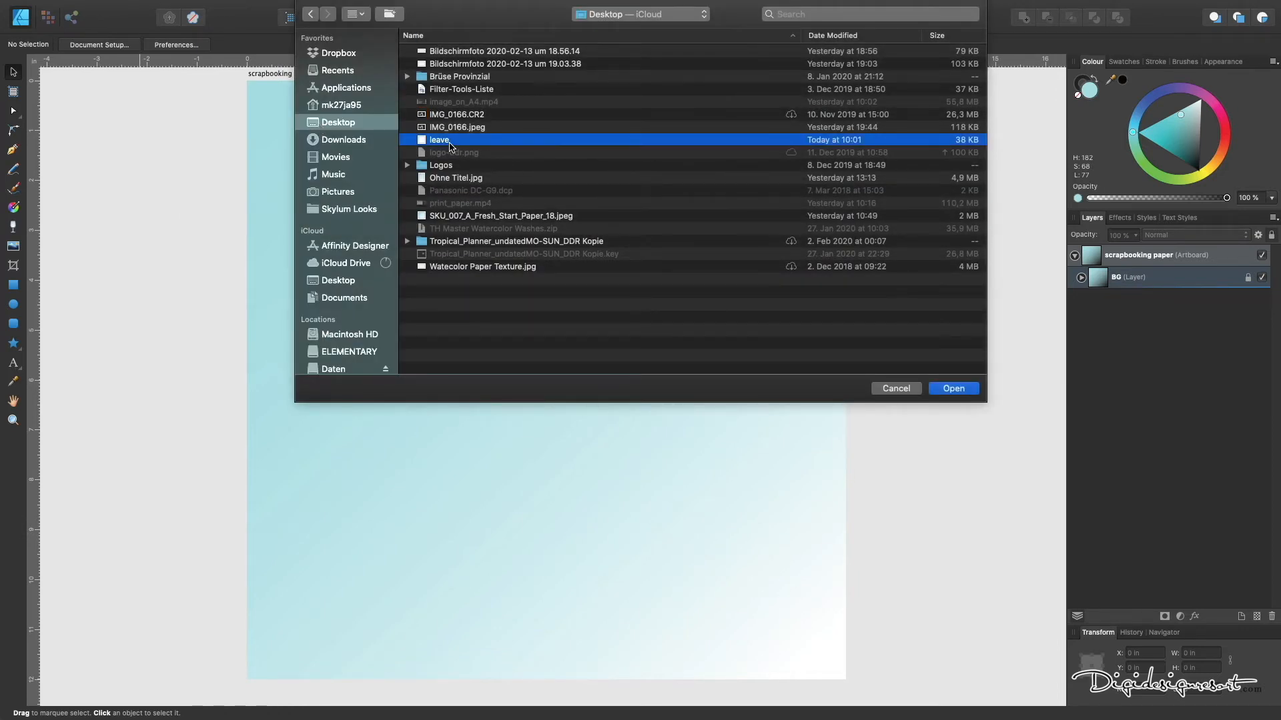
pyautogui.click(953, 389)
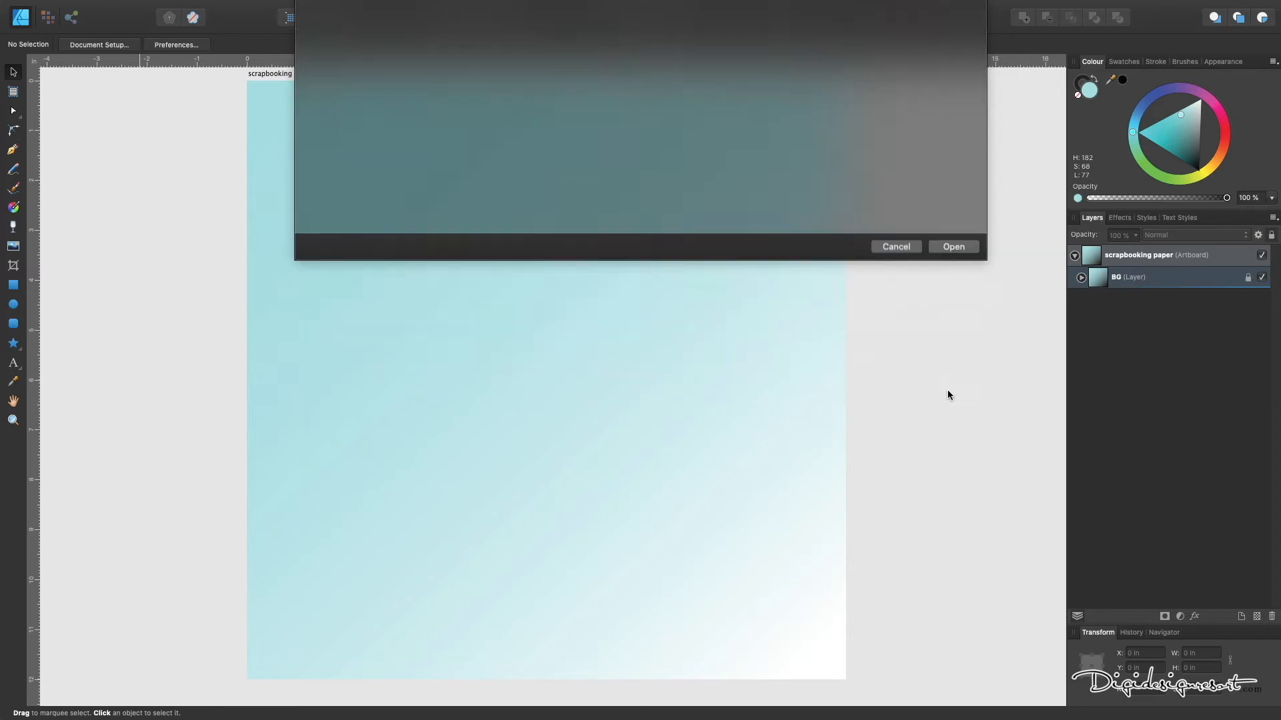
pyautogui.moveTo(407, 253); pyautogui.dragTo(537, 384)
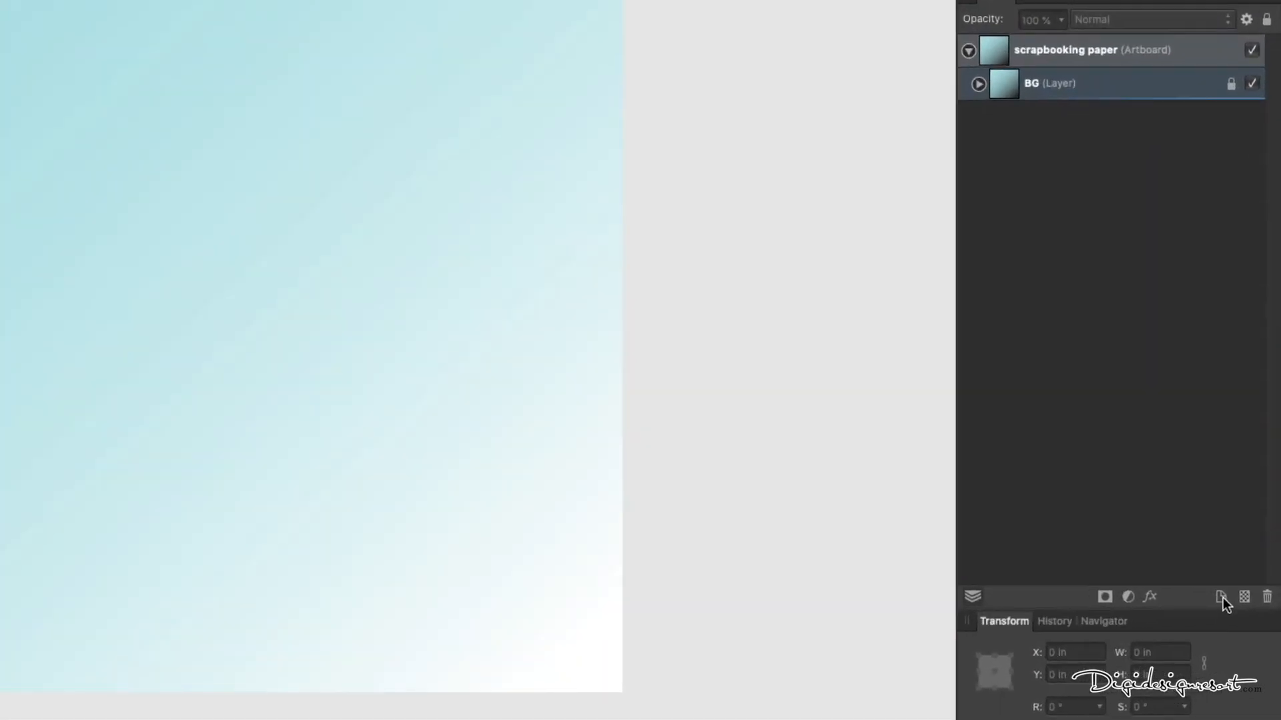
# Add a new layer above BG inside the scrapbooking paper artboard and name it "Leaves".
pyautogui.click(1242, 617)
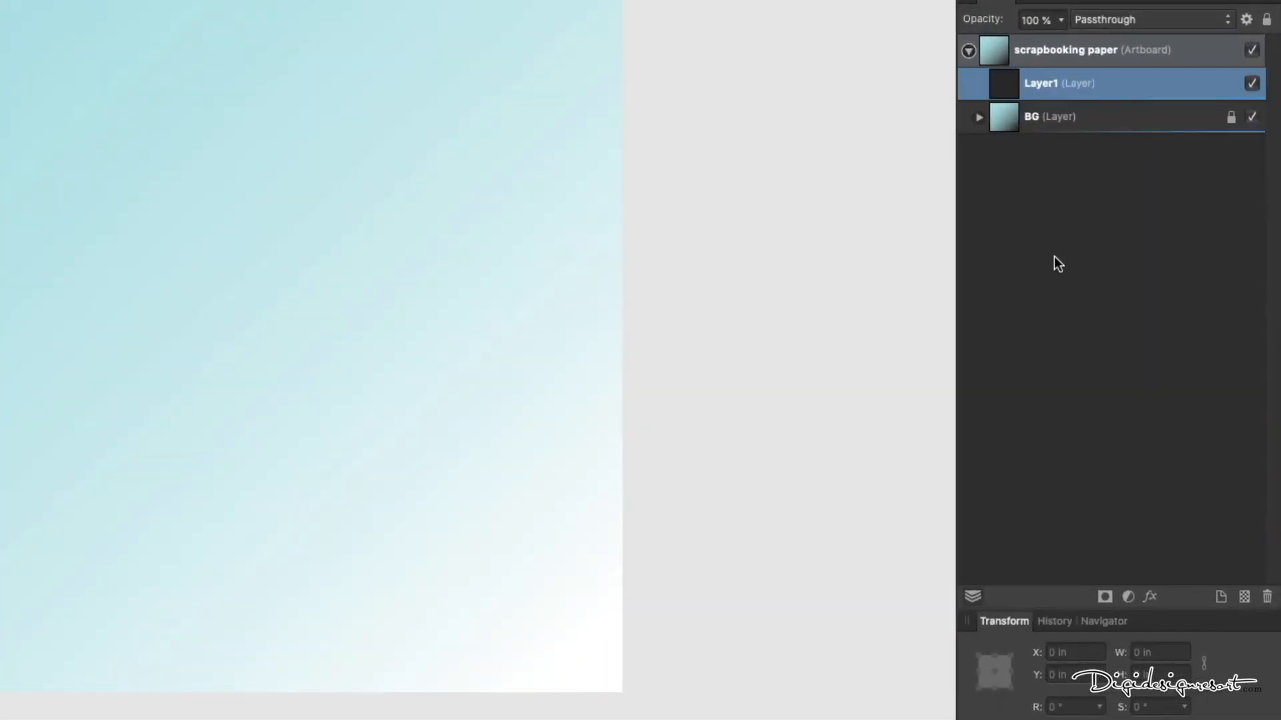
pyautogui.doubleClick(1039, 86)
pyautogui.write('L')
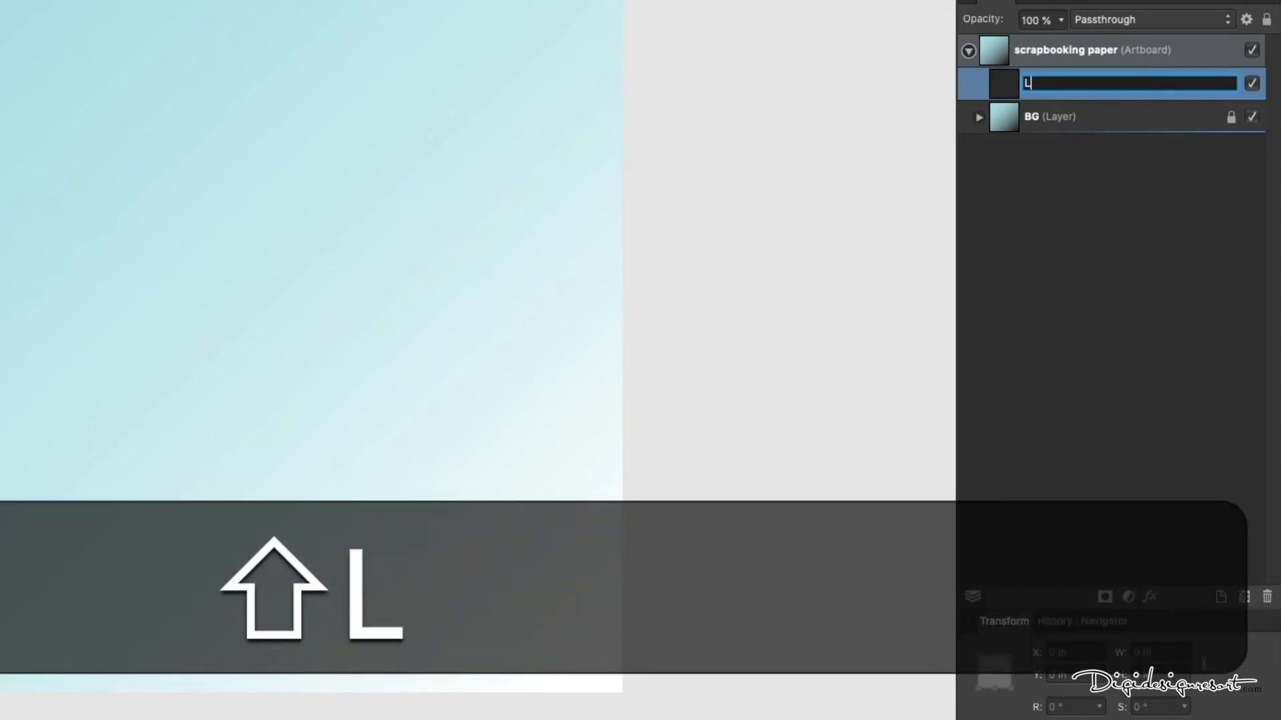
pyautogui.write('eave')
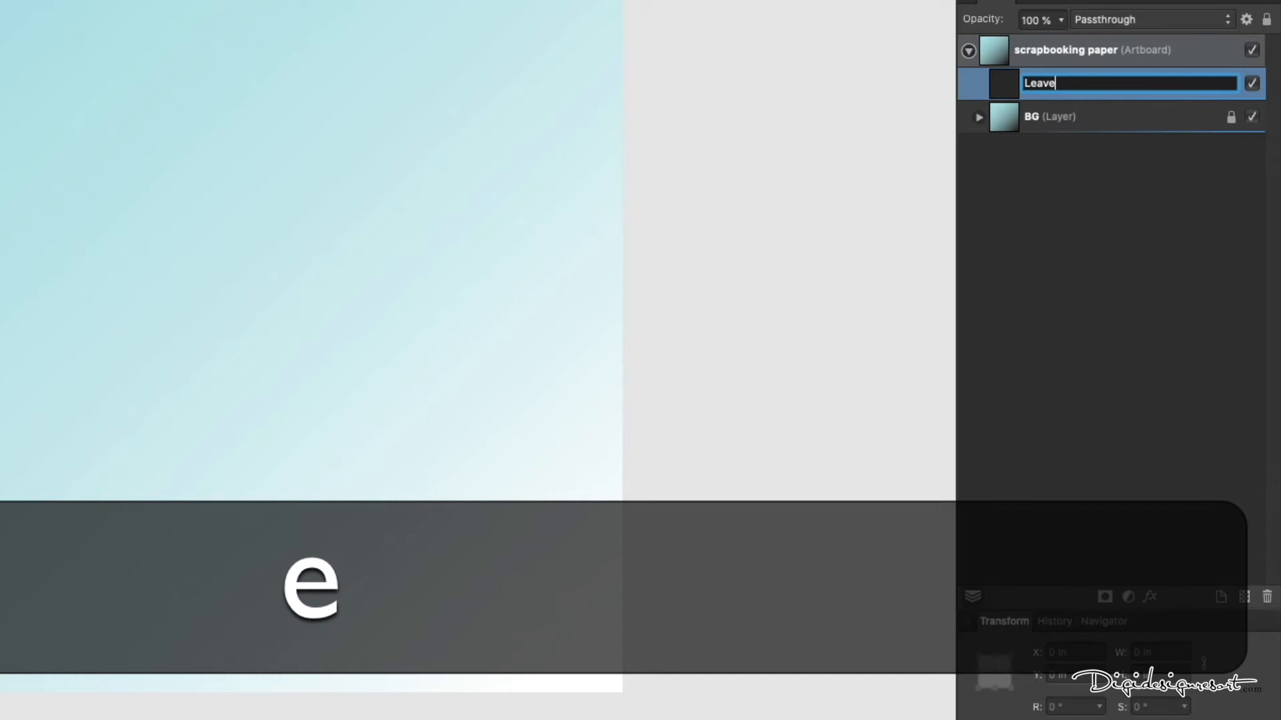
pyautogui.write('s')
pyautogui.press('Return')
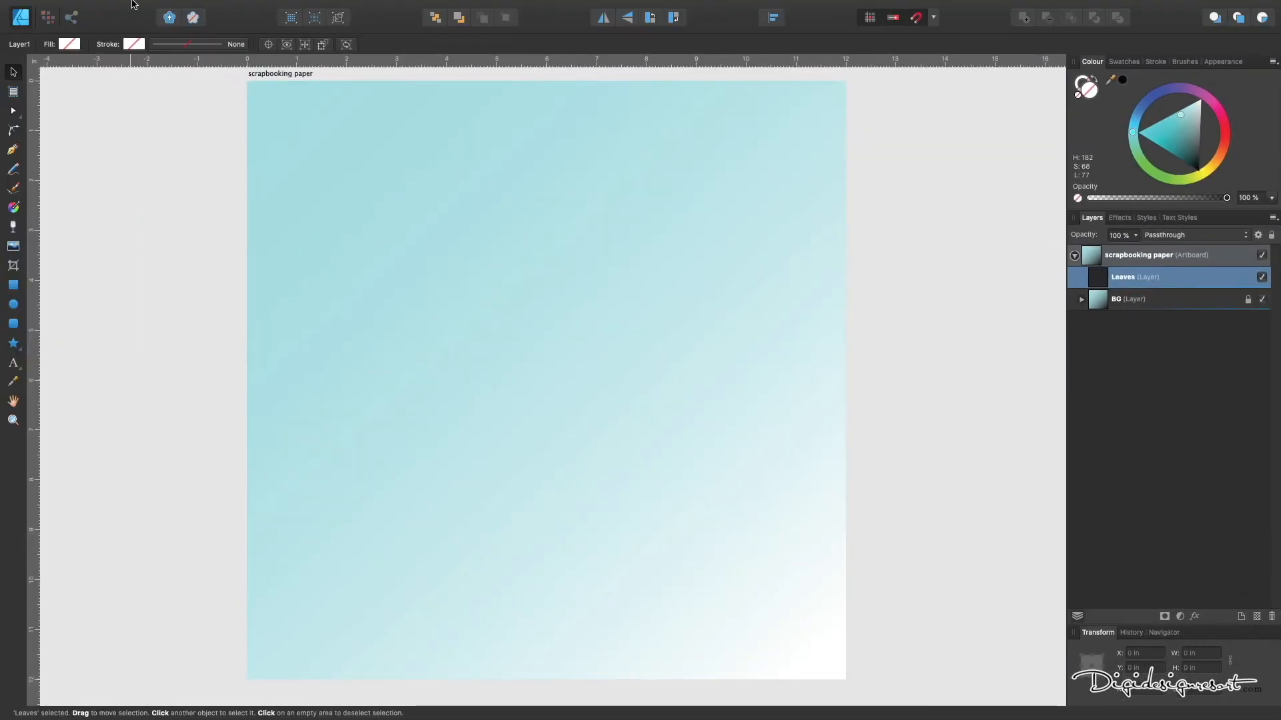
# Place the "leave" image from the Desktop at its original size in the artboard's upper-left area, inside the Leaves layer.
pyautogui.click(133, 7)
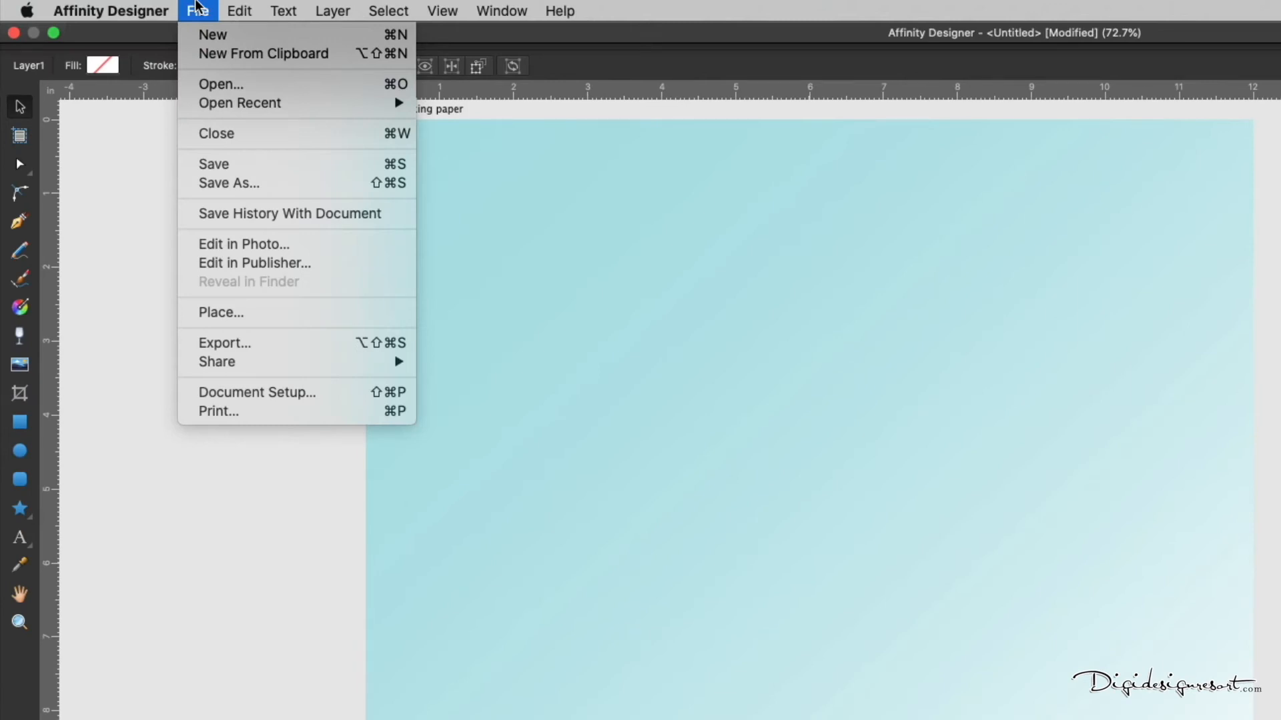
pyautogui.click(249, 317)
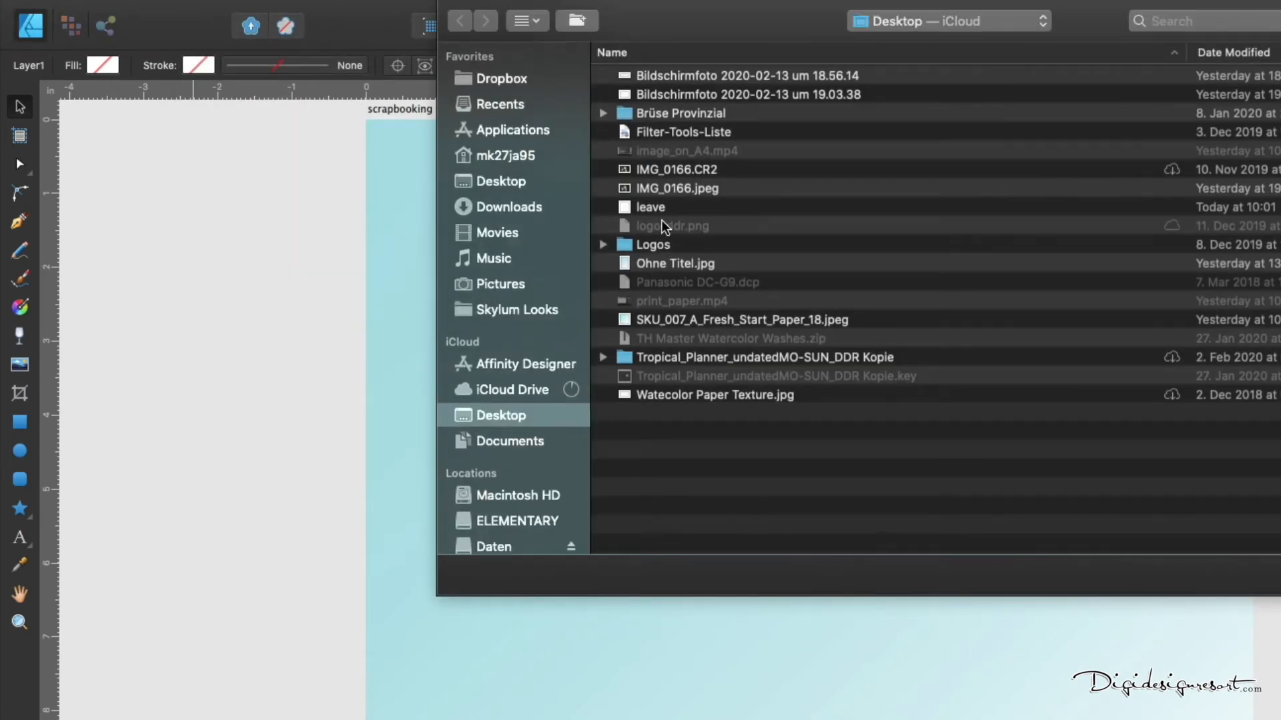
pyautogui.click(657, 206)
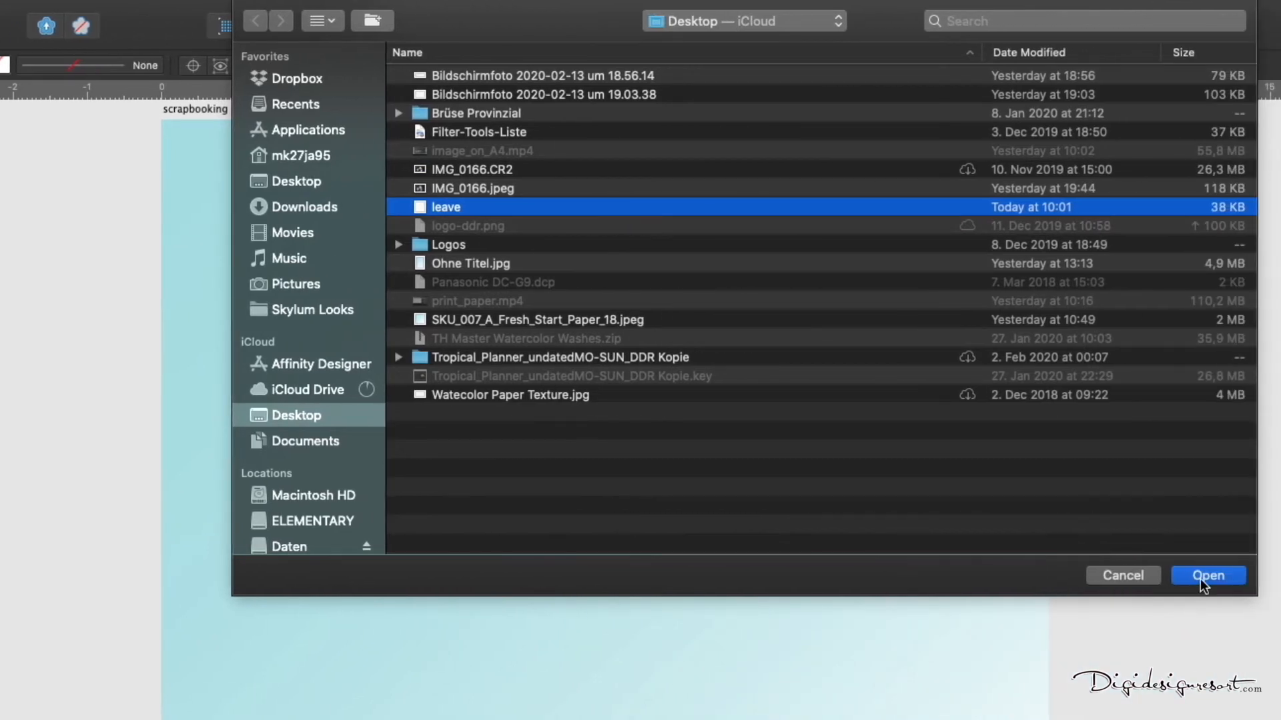
pyautogui.click(1200, 580)
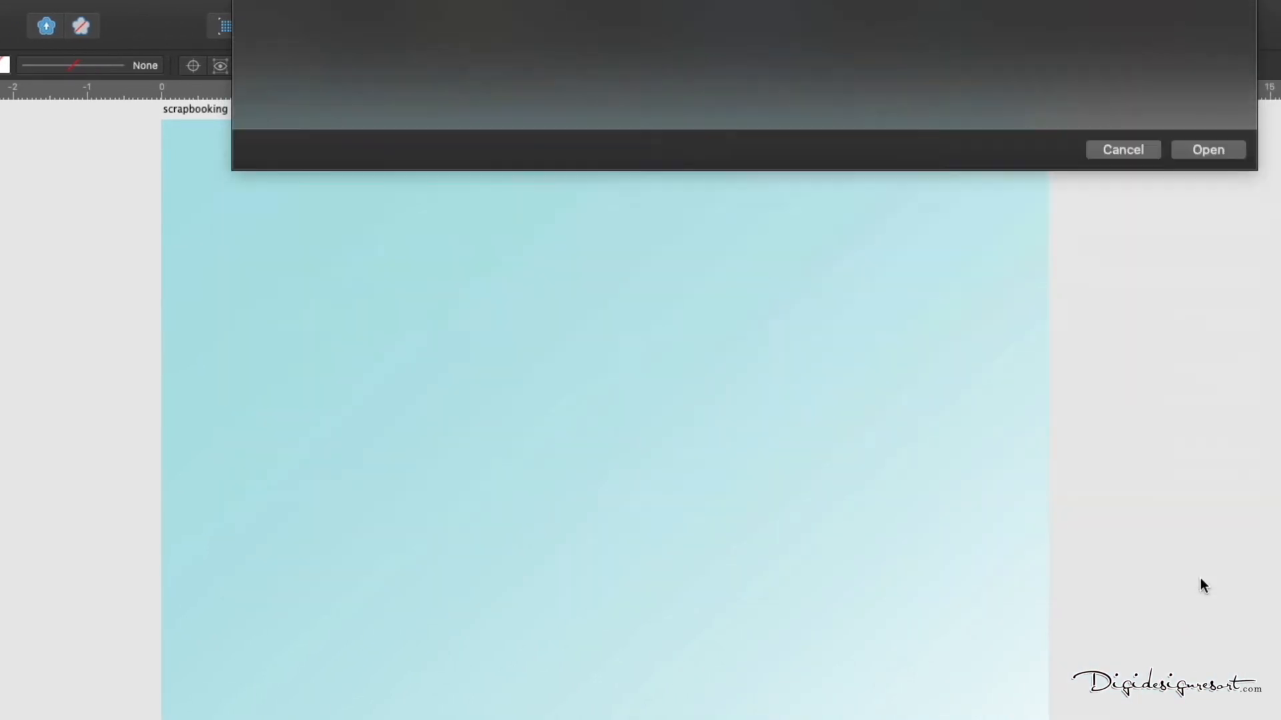
pyautogui.click(320, 360)
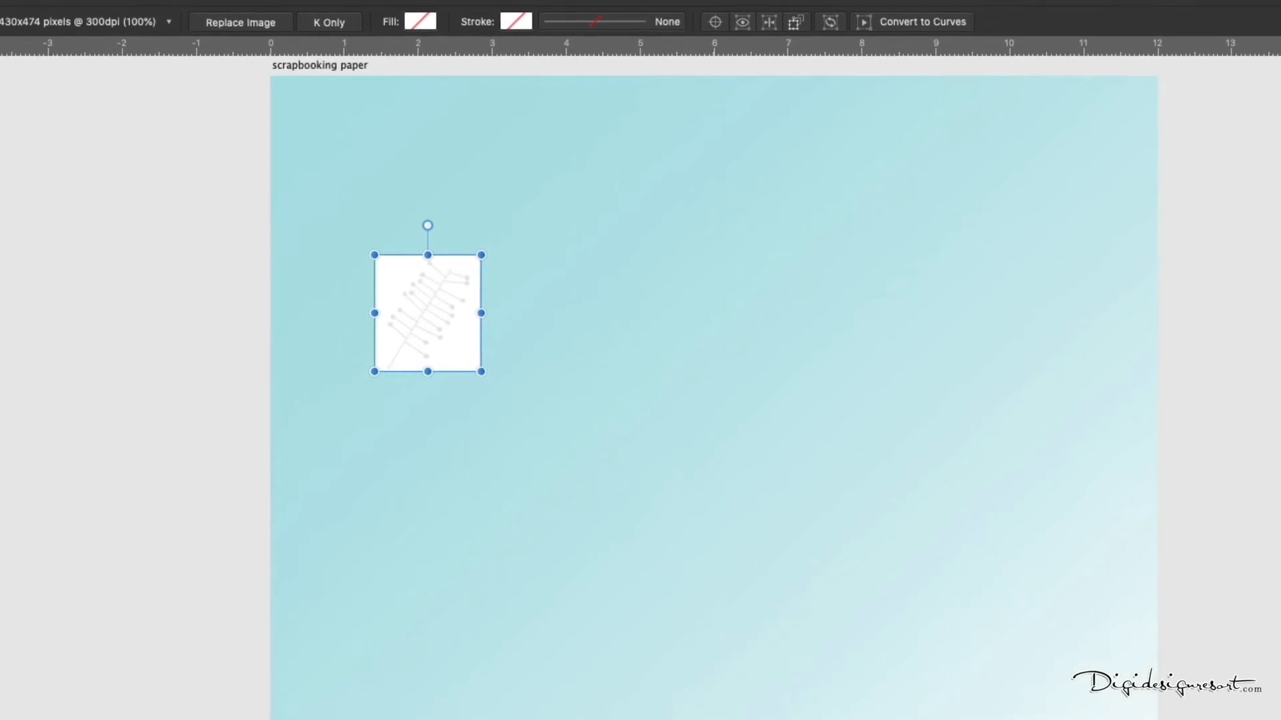
# Lock the Leaves layer that holds the leaf template image, and clear the selection.
pyautogui.click(20, 540)
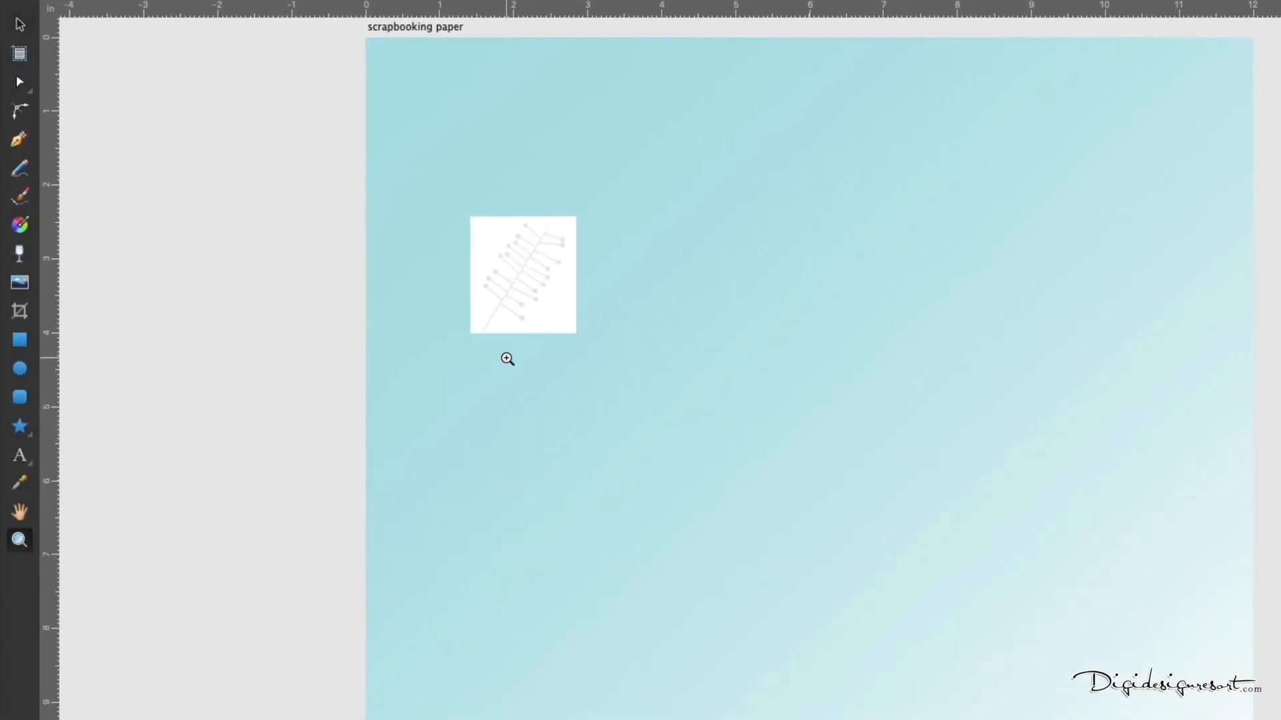
pyautogui.moveTo(495, 285); pyautogui.dragTo(1158, 643)
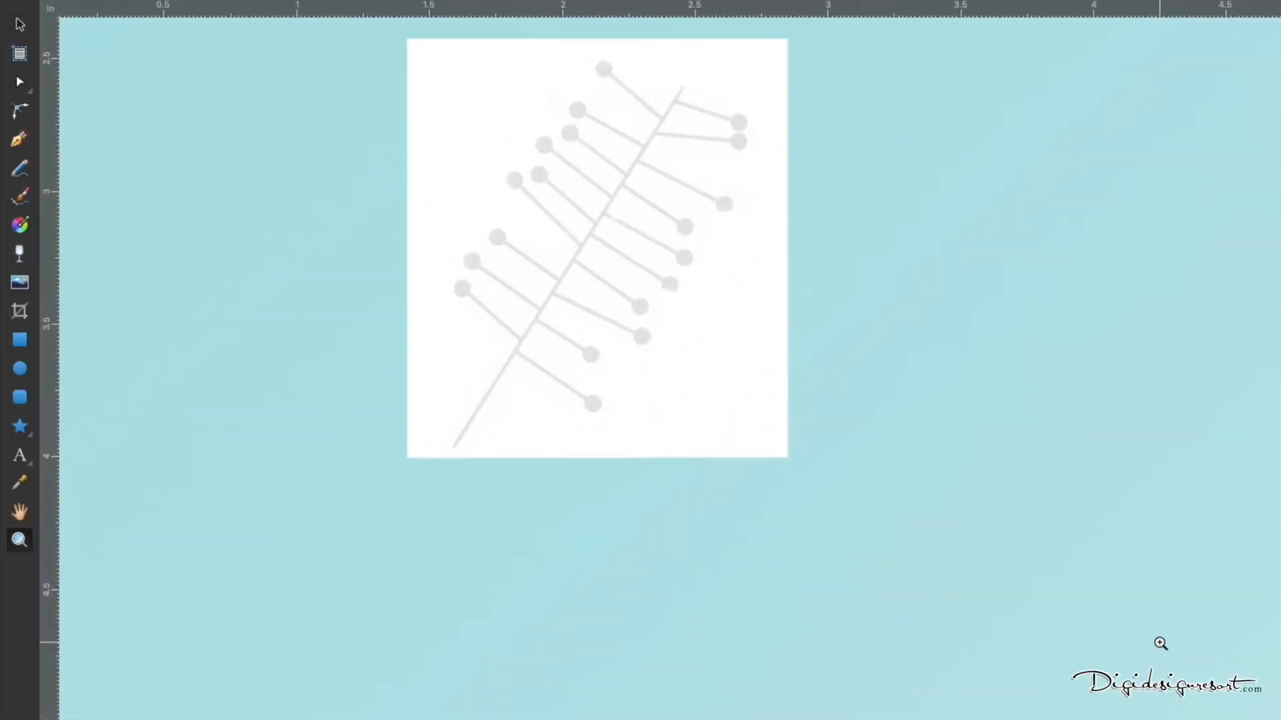
pyautogui.scroll(3, 547, 298)
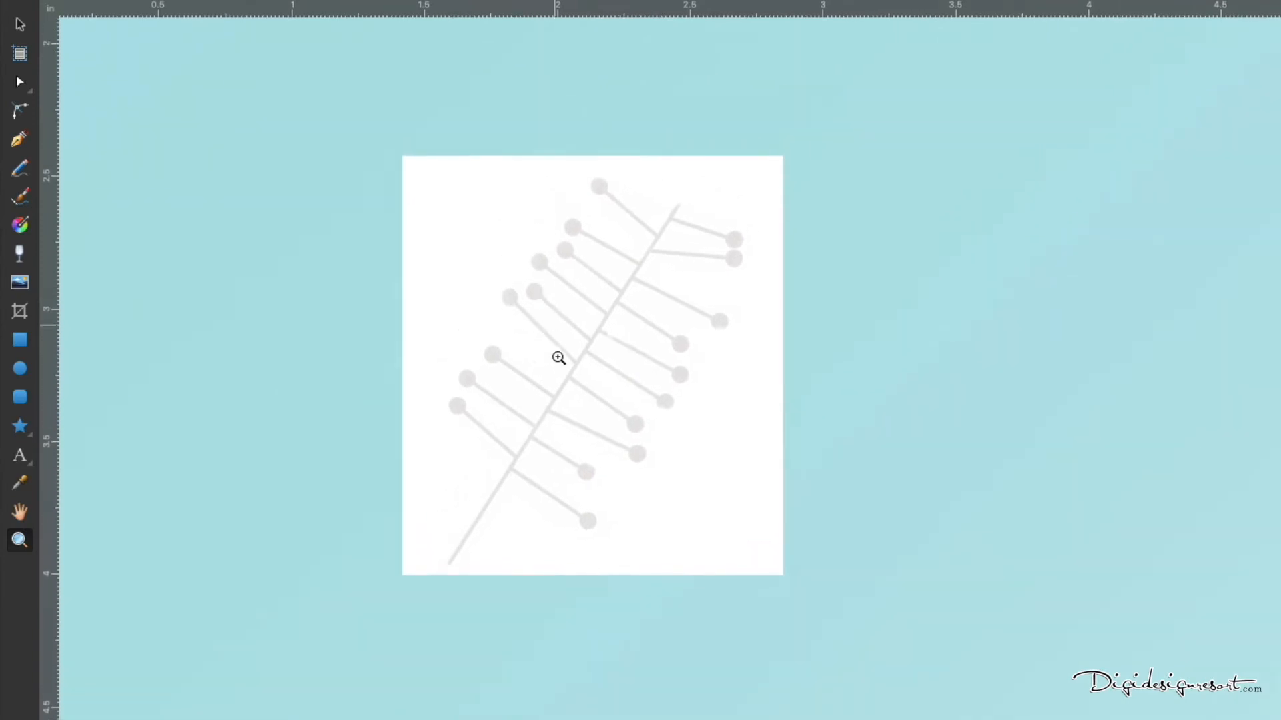
pyautogui.moveTo(563, 361); pyautogui.dragTo(712, 423)
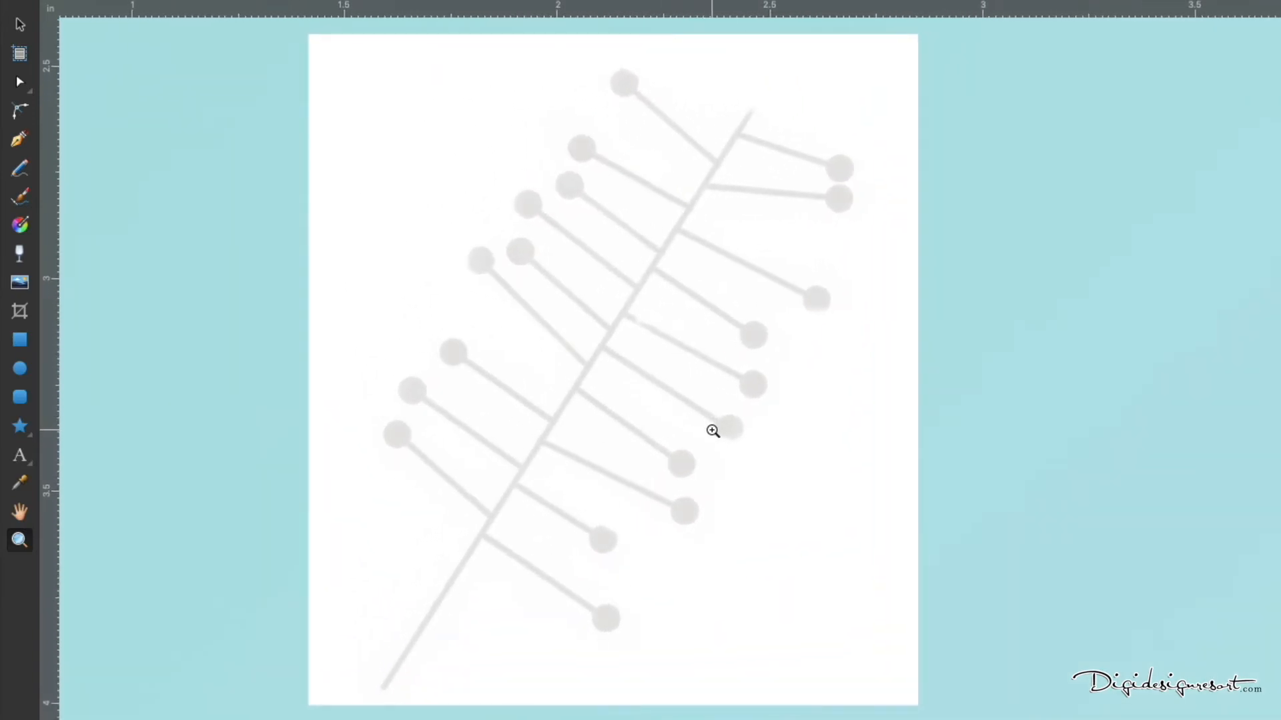
pyautogui.scroll(2, 712, 432)
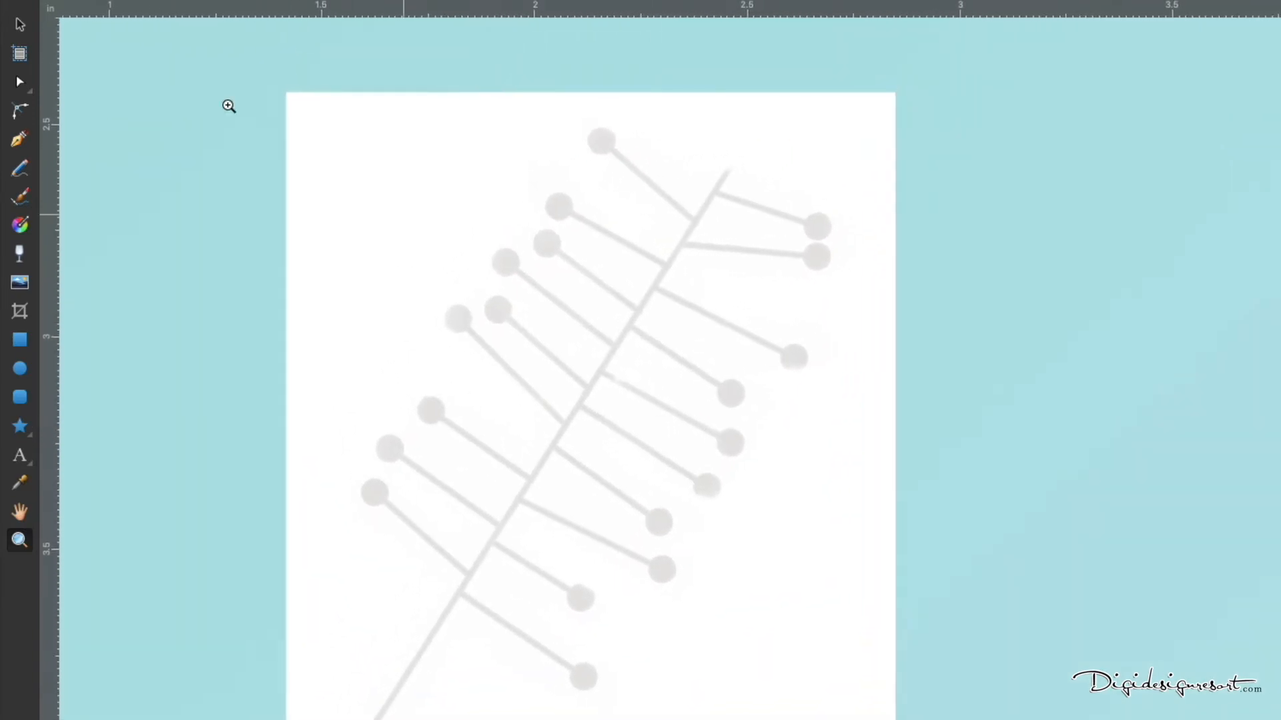
pyautogui.click(20, 27)
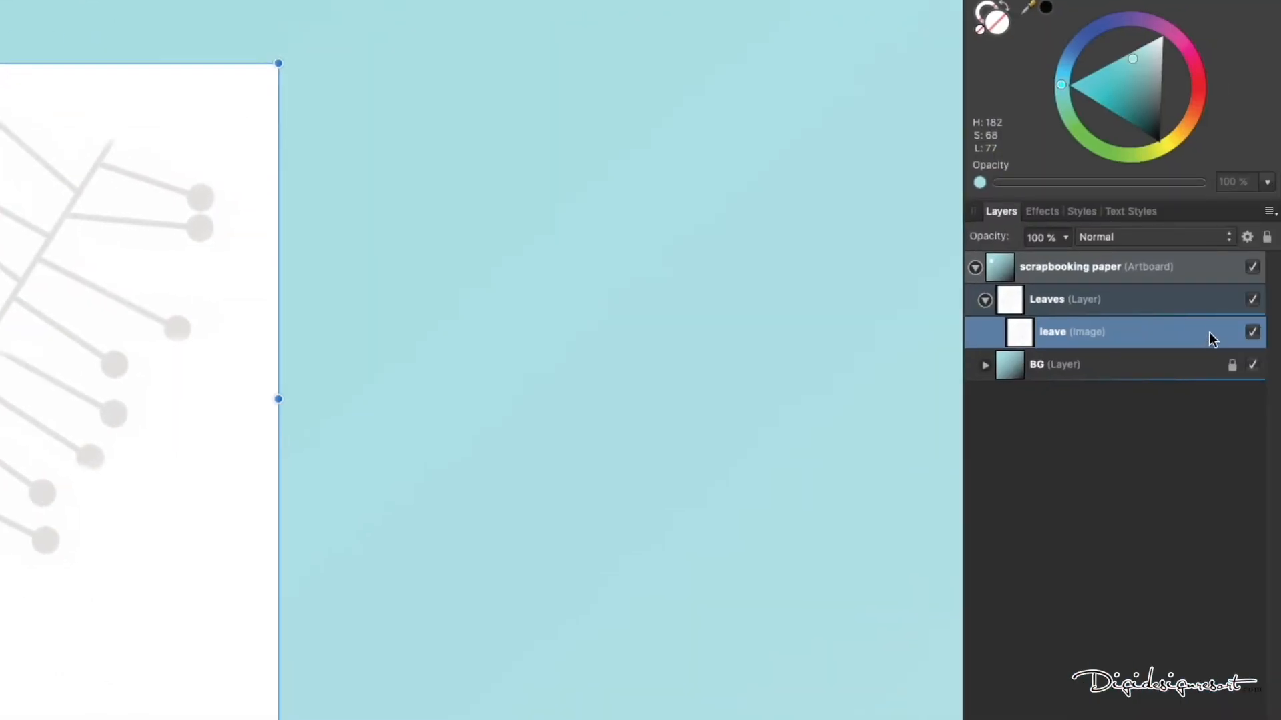
pyautogui.click(1194, 305)
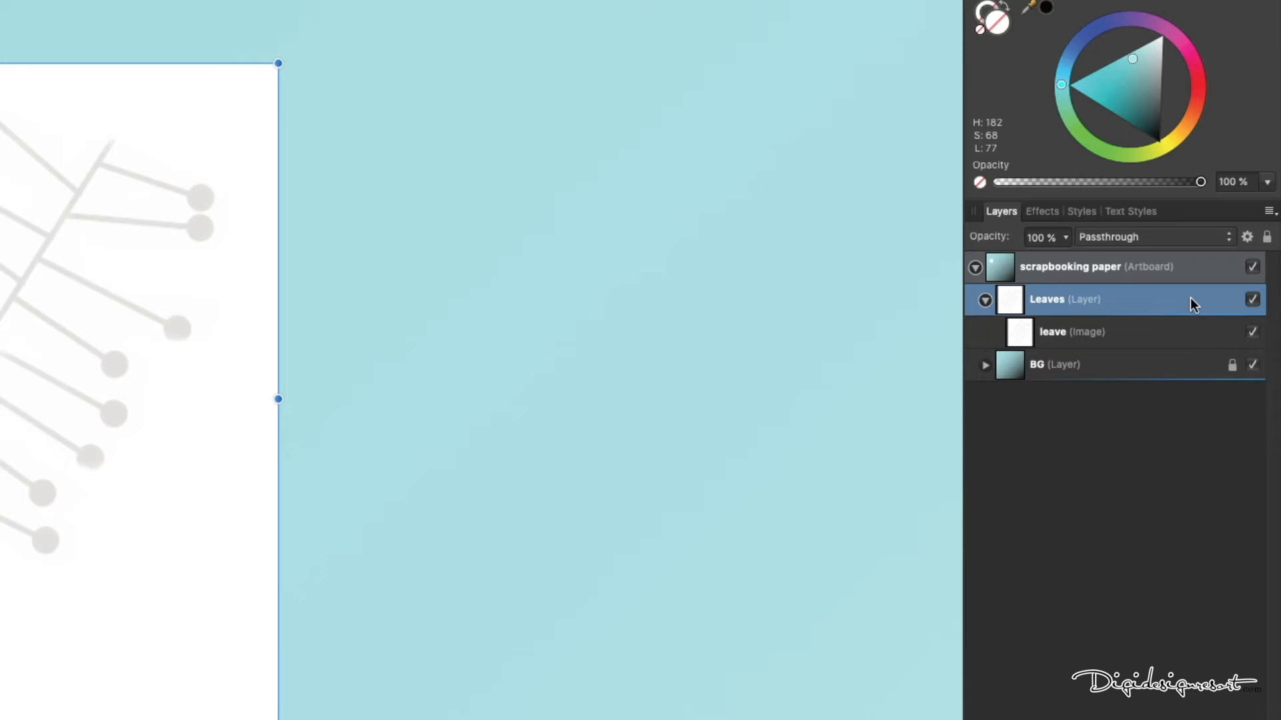
pyautogui.click(1267, 238)
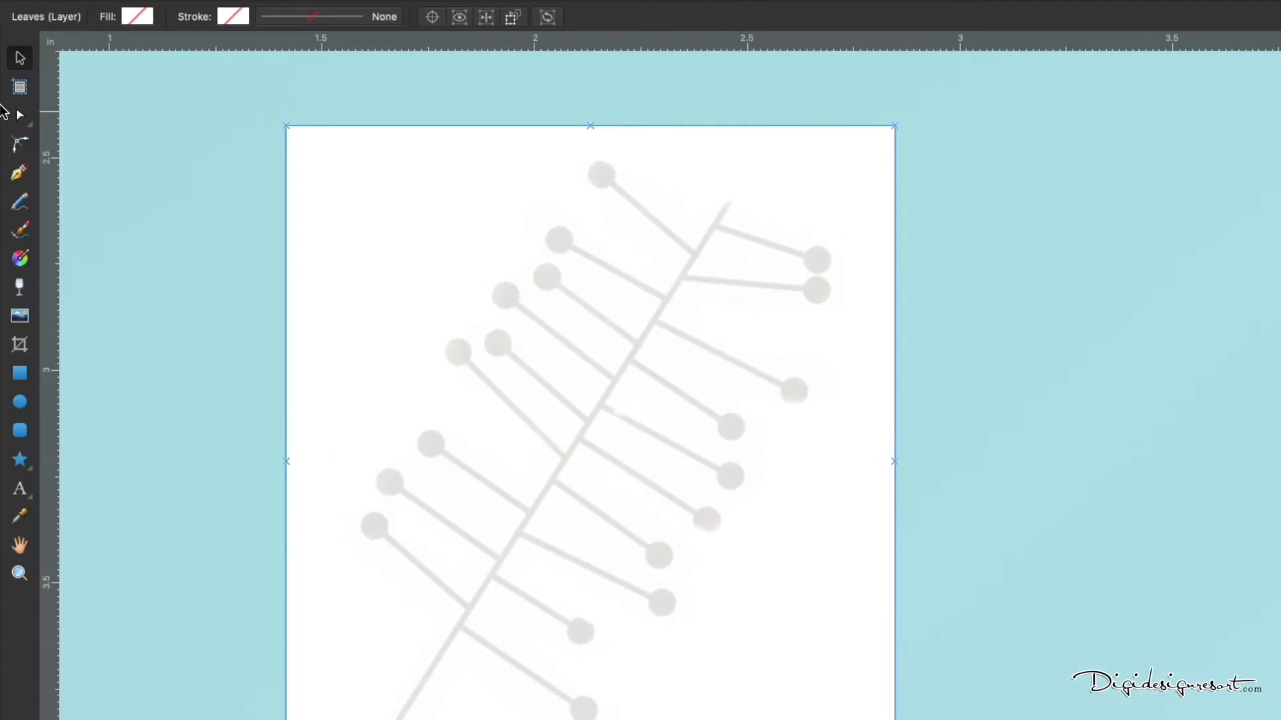
pyautogui.press('Escape')
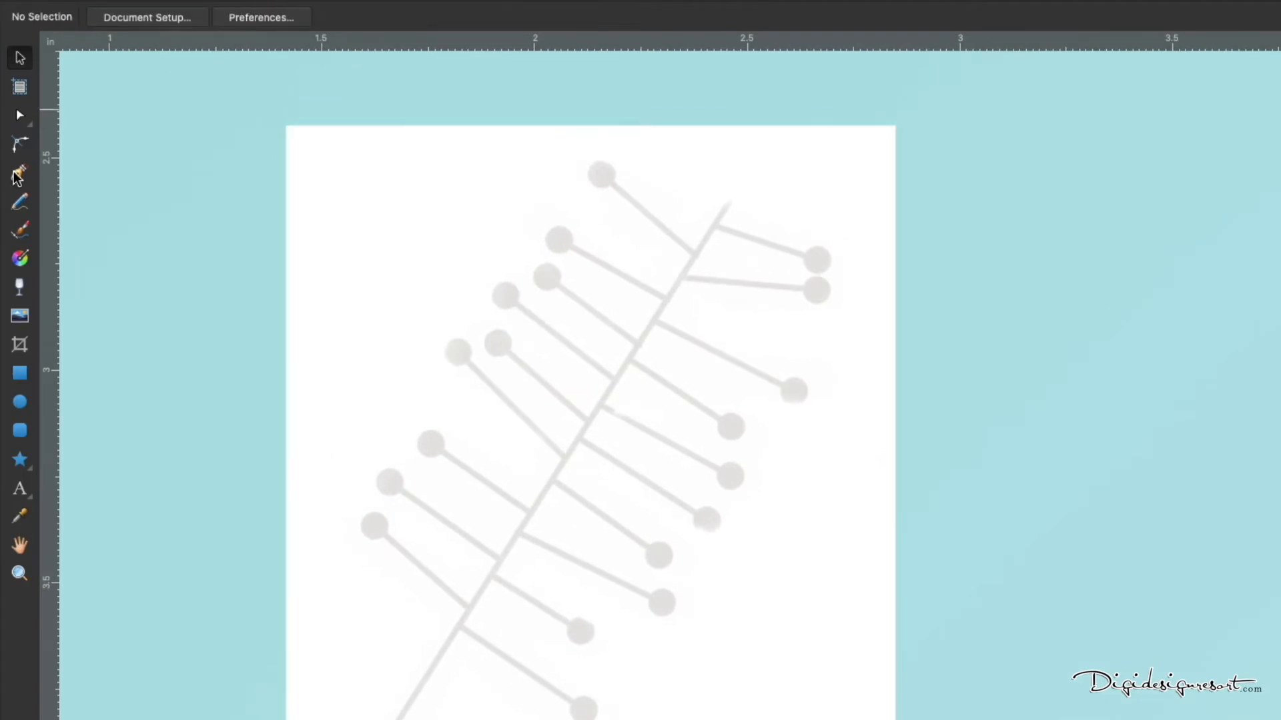
# Set up the Pen tool with no fill and a 1 pt stroke width for tracing the leaf.
pyautogui.click(14, 173)
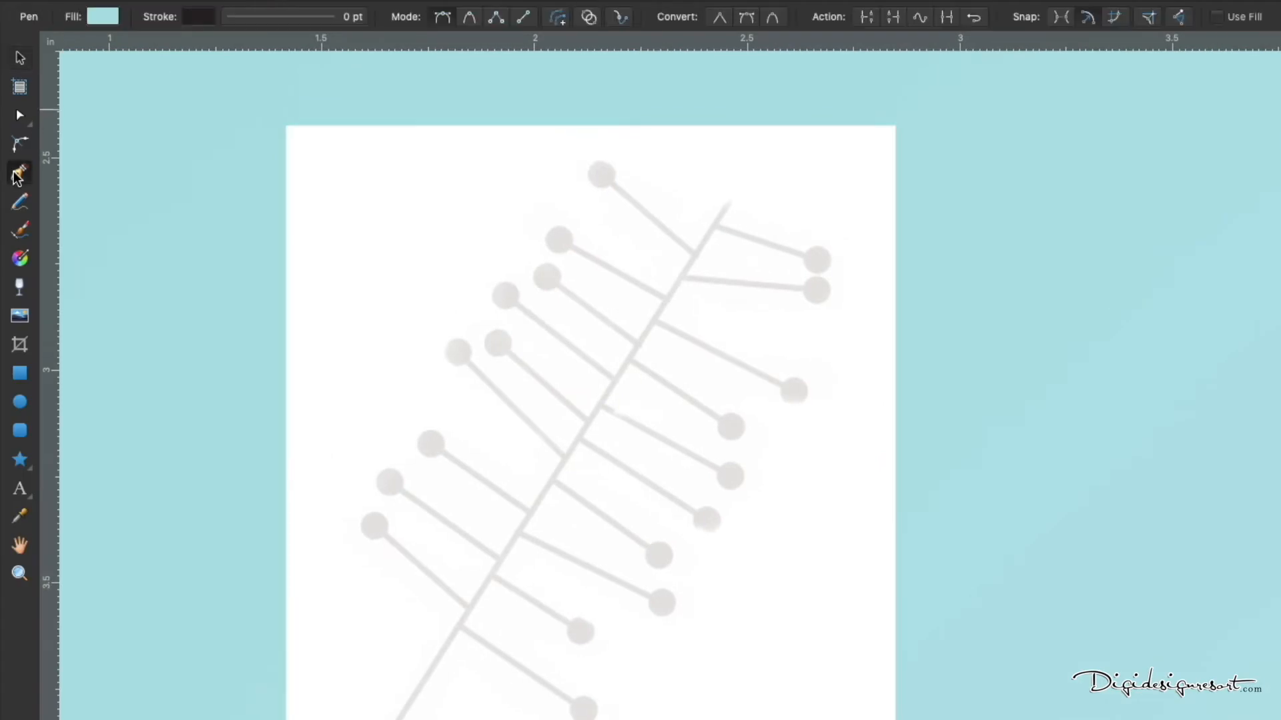
pyautogui.click(106, 17)
pyautogui.click(308, 39)
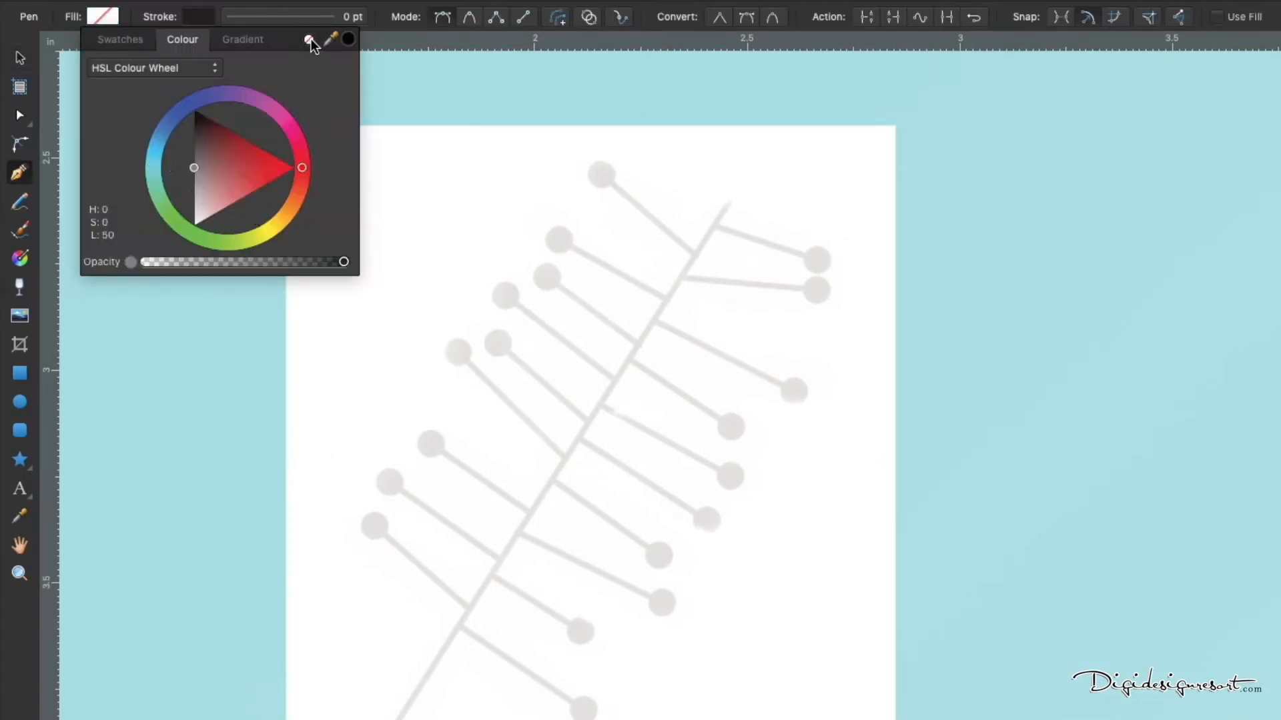
pyautogui.click(200, 18)
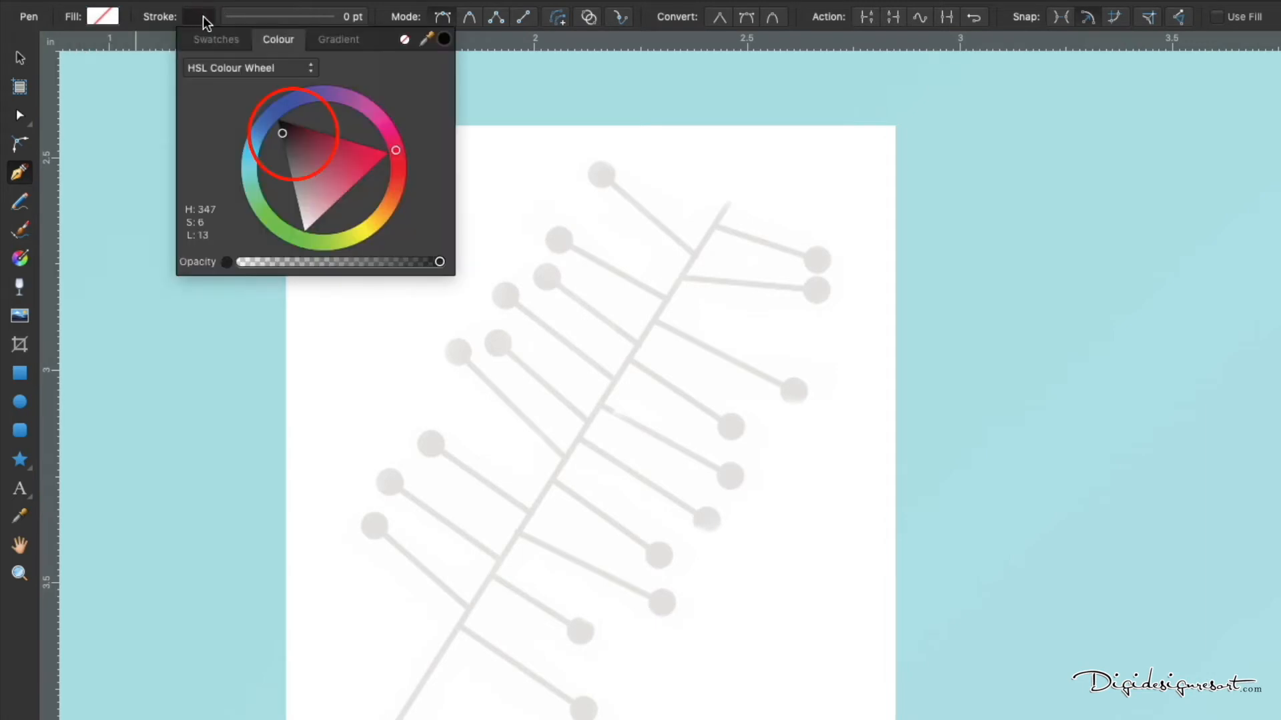
pyautogui.click(300, 25)
pyautogui.click(299, 26)
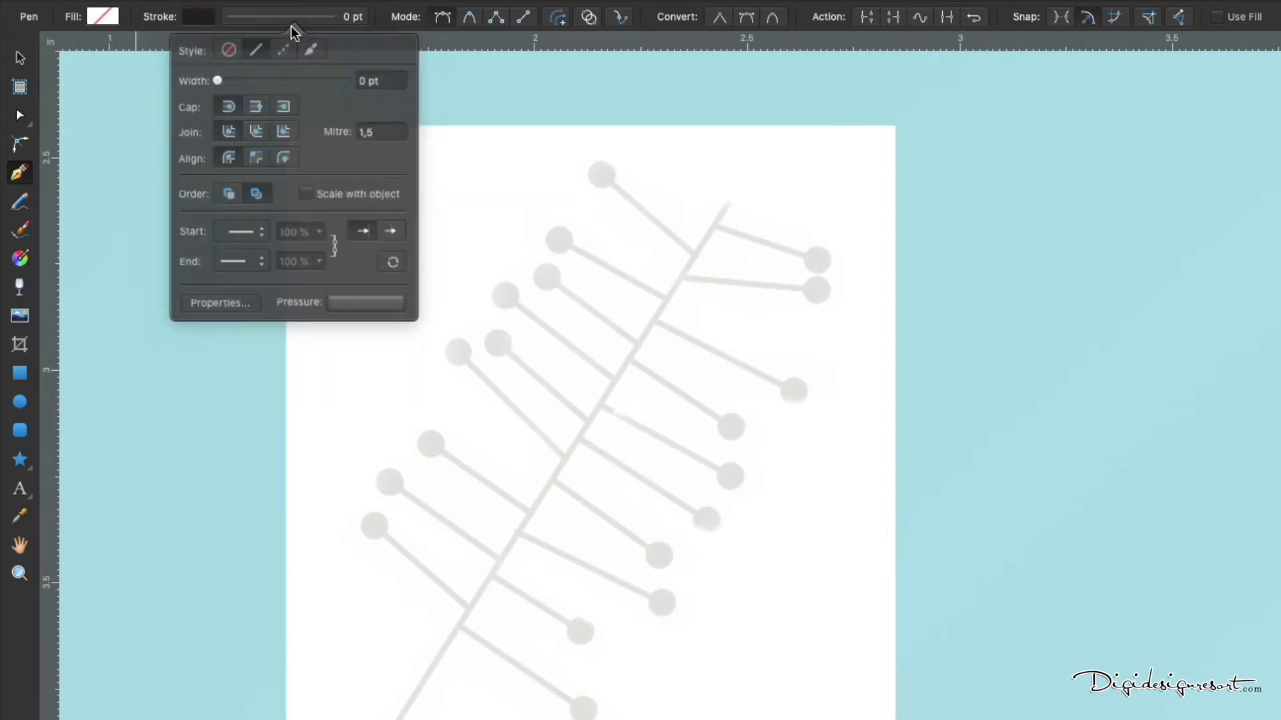
pyautogui.moveTo(223, 80); pyautogui.dragTo(247, 81)
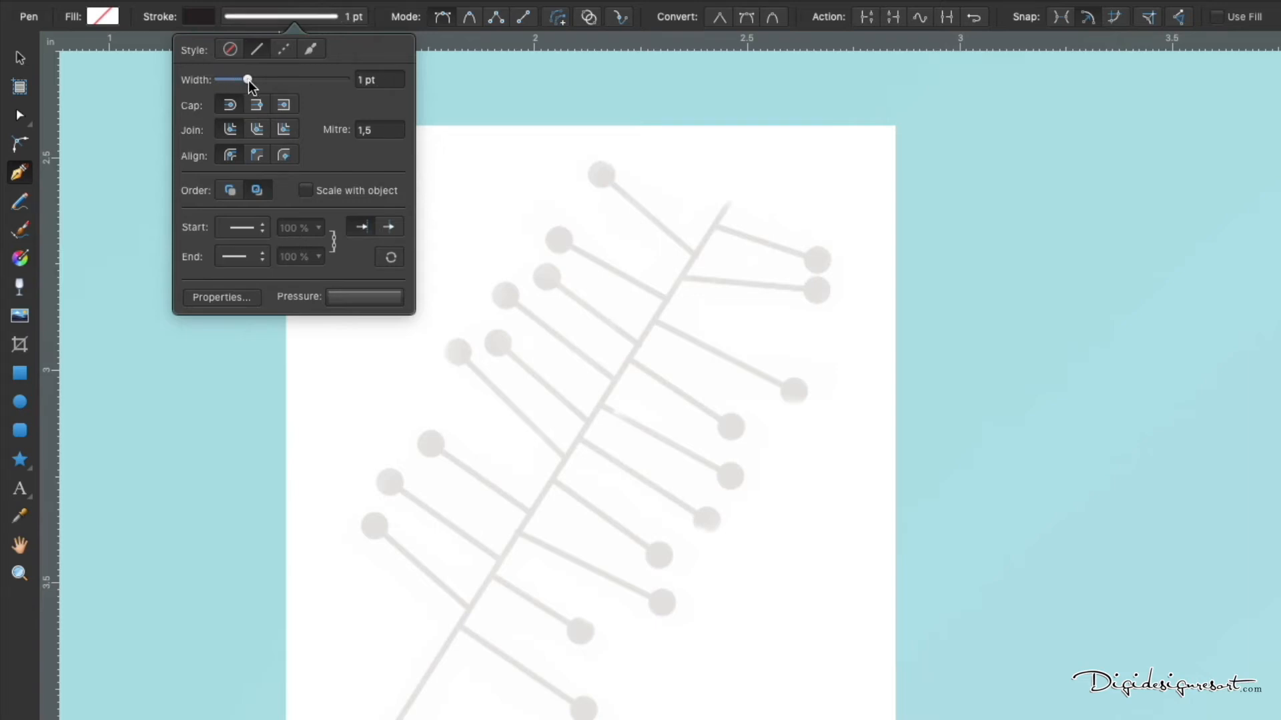
# Trace the leaf's main stem with a straight Pen line from its lower end to its upper tip, and deselect it.
pyautogui.click(19, 172)
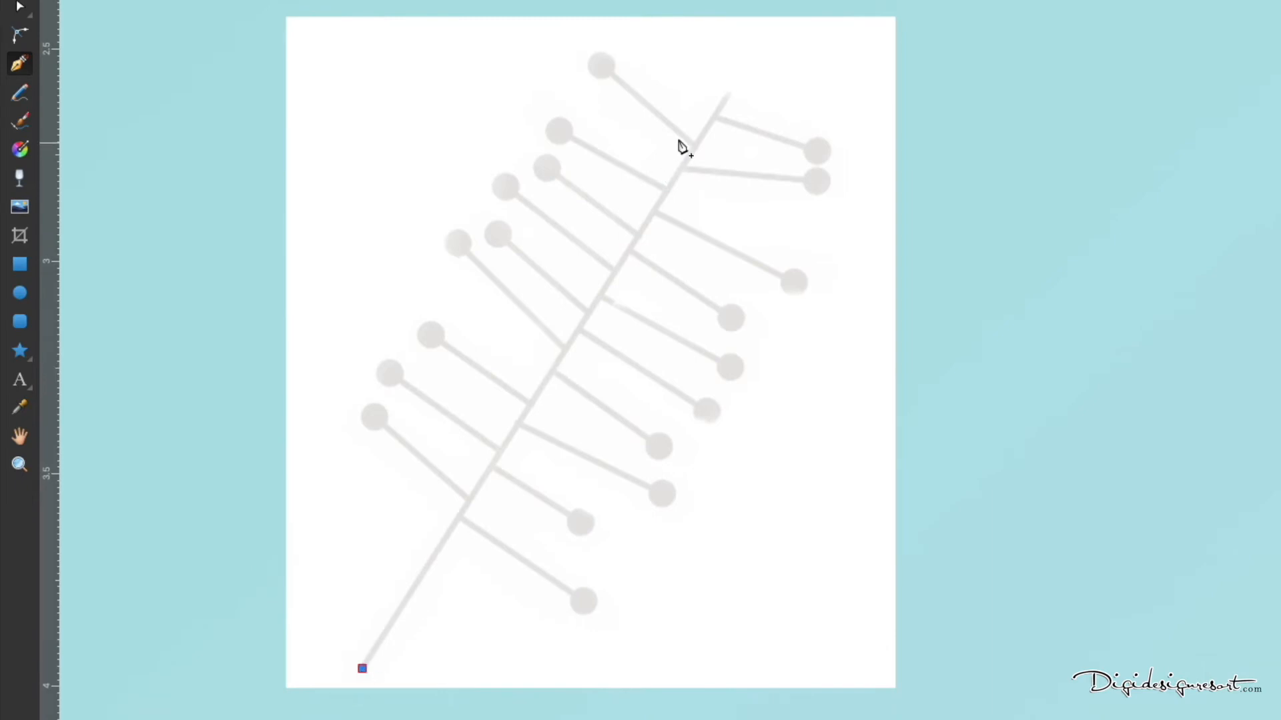
pyautogui.click(728, 93)
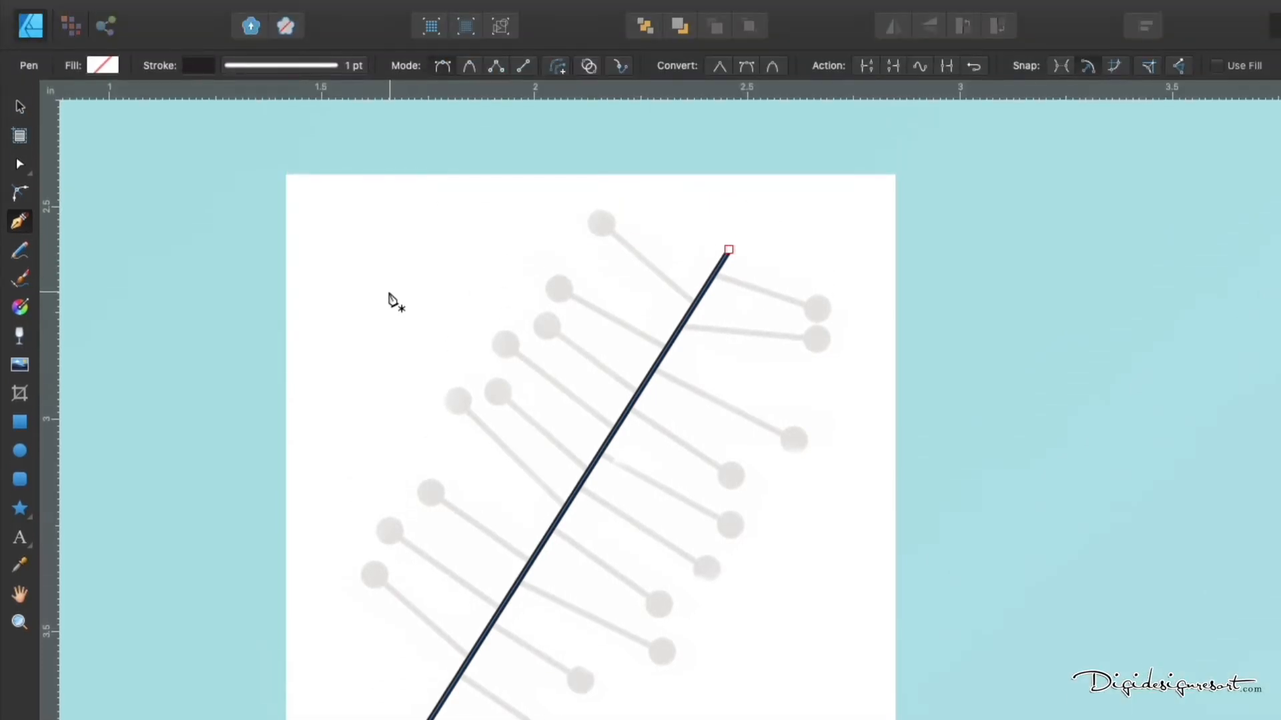
pyautogui.click(20, 109)
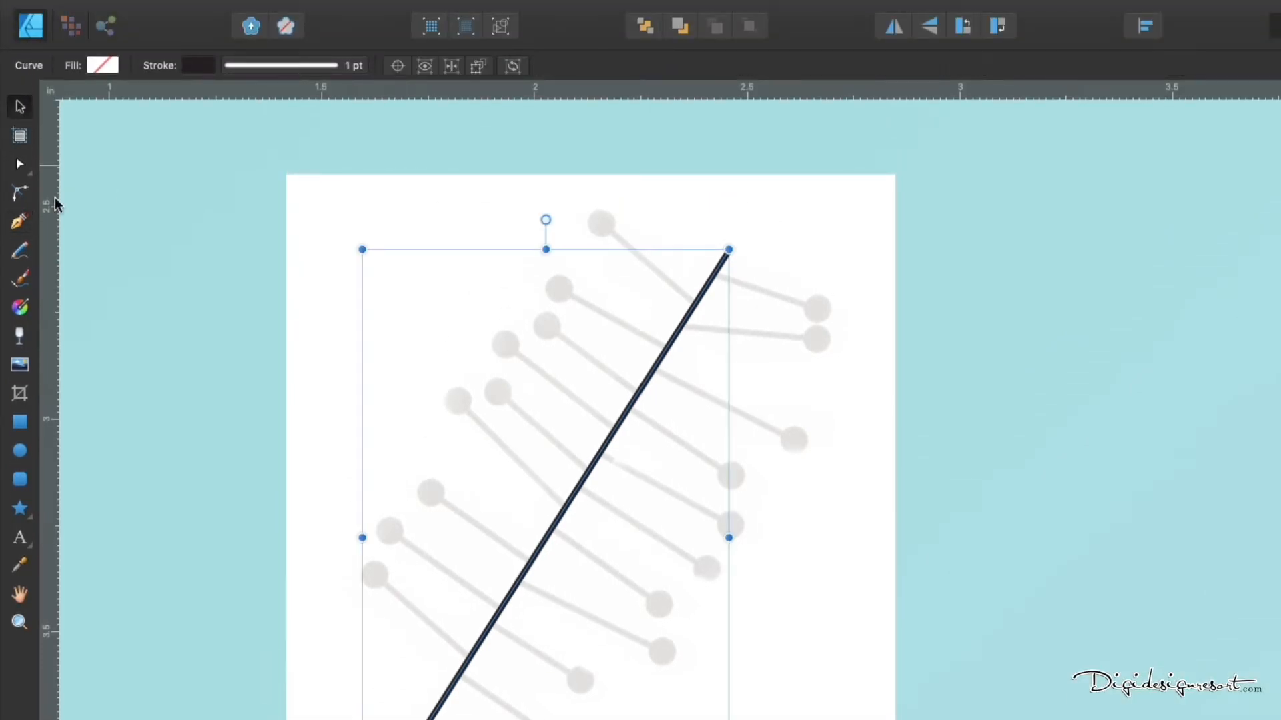
pyautogui.click(187, 357)
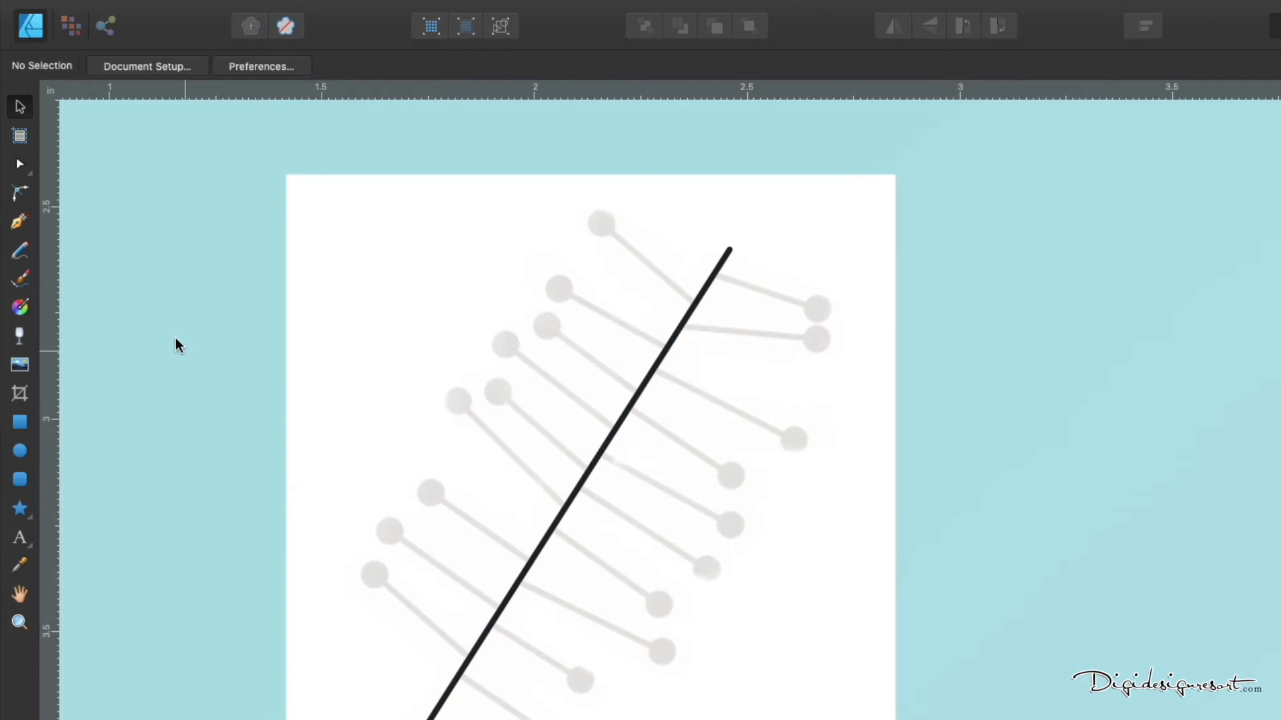
# Set the Pen tool's stroke end style to Circle Solid for drawing the leaf's side branches.
pyautogui.click(19, 225)
pyautogui.click(320, 67)
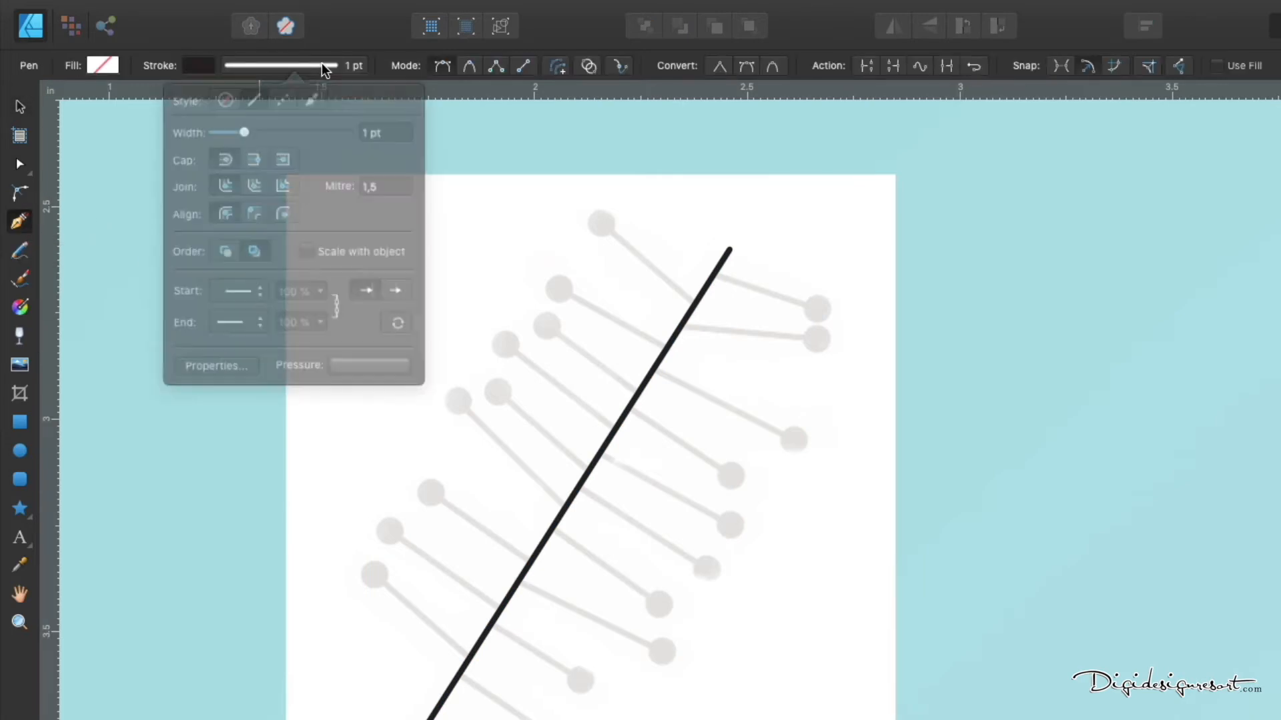
pyautogui.click(258, 307)
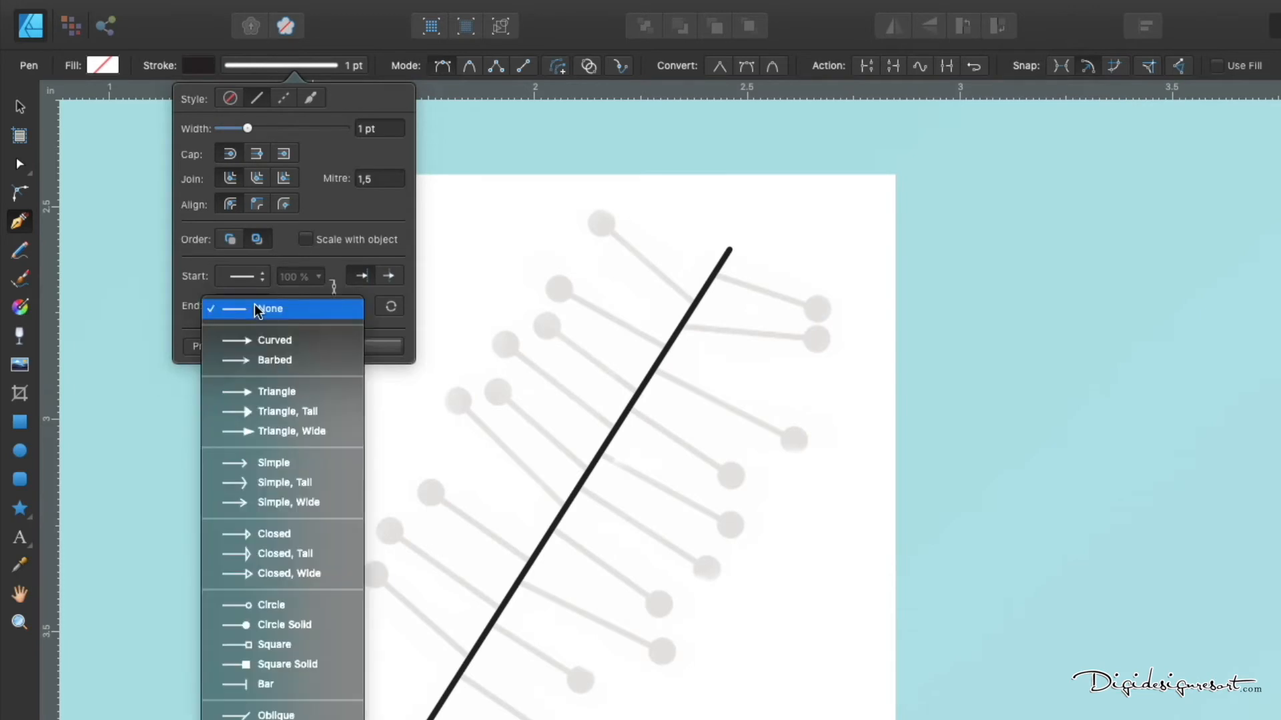
pyautogui.click(270, 629)
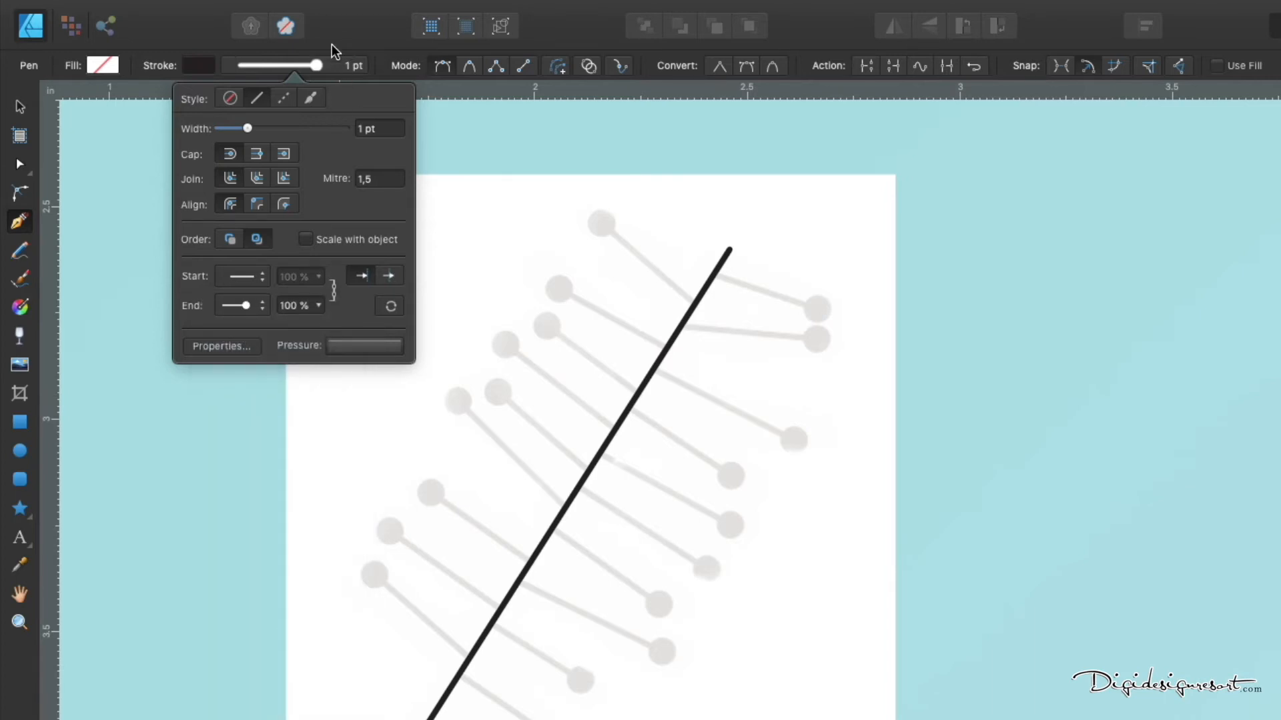
# Trace the topmost right-hand branch of the leaf with a straight Pen line from the stem to its template dot.
pyautogui.scroll(2, 749, 403)
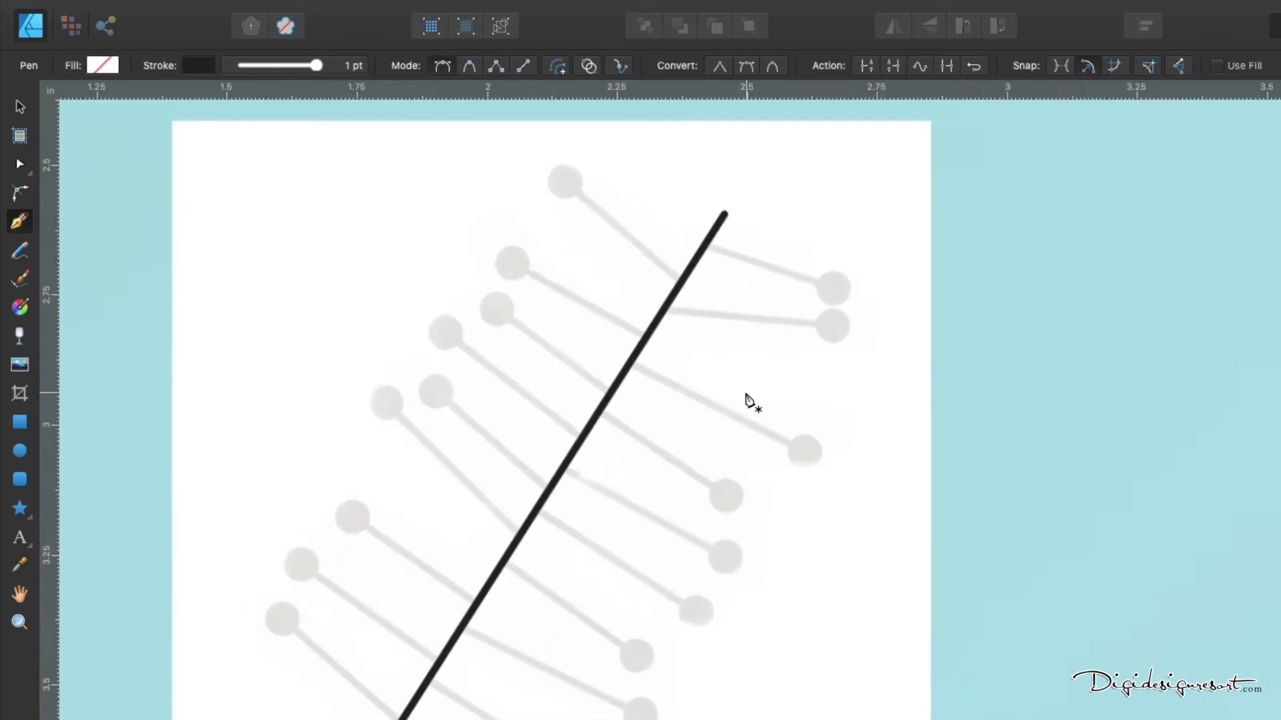
pyautogui.scroll(2, 749, 403)
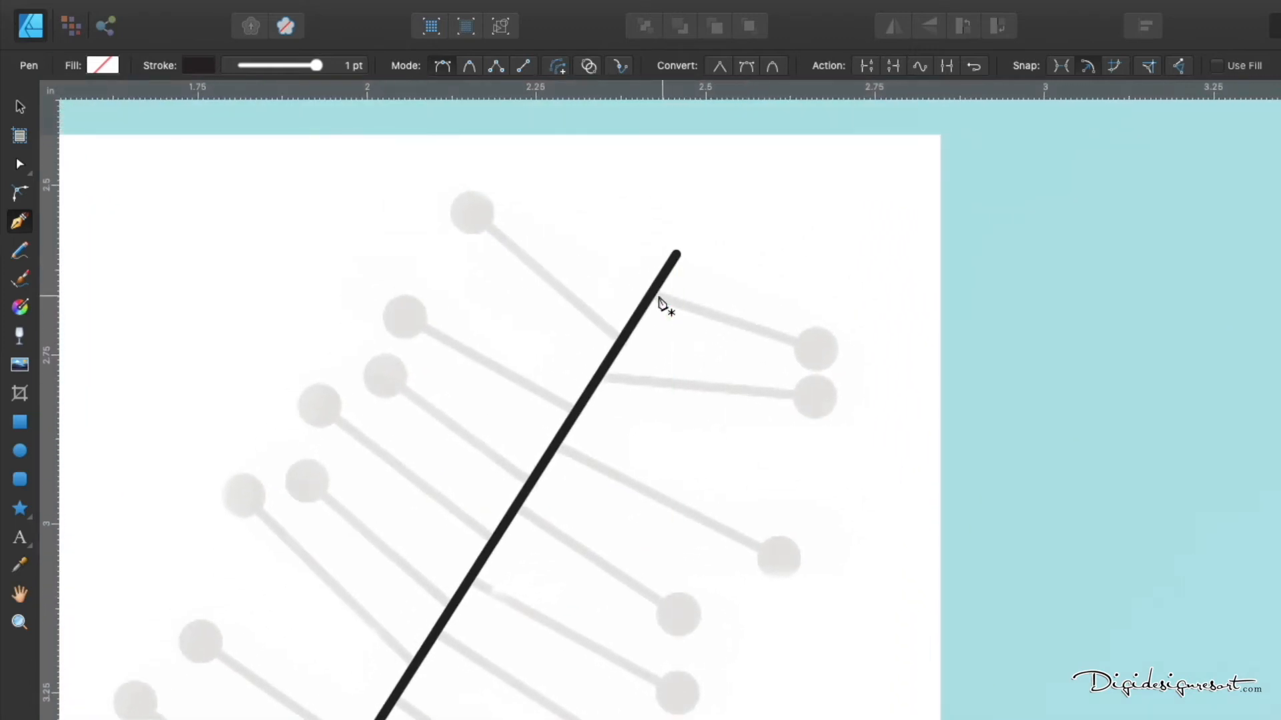
pyautogui.click(653, 294)
pyautogui.click(838, 356)
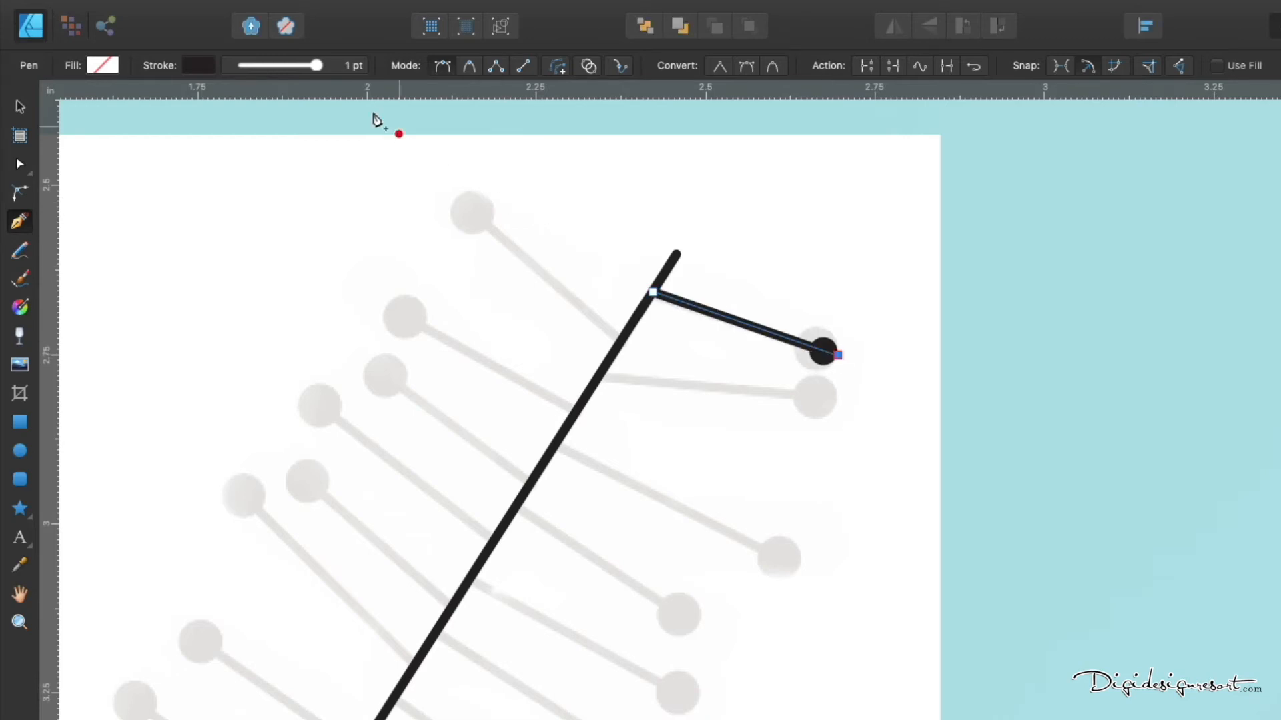
# Enlarge the branch's end circle until it covers the dot on the template.
pyautogui.click(336, 64)
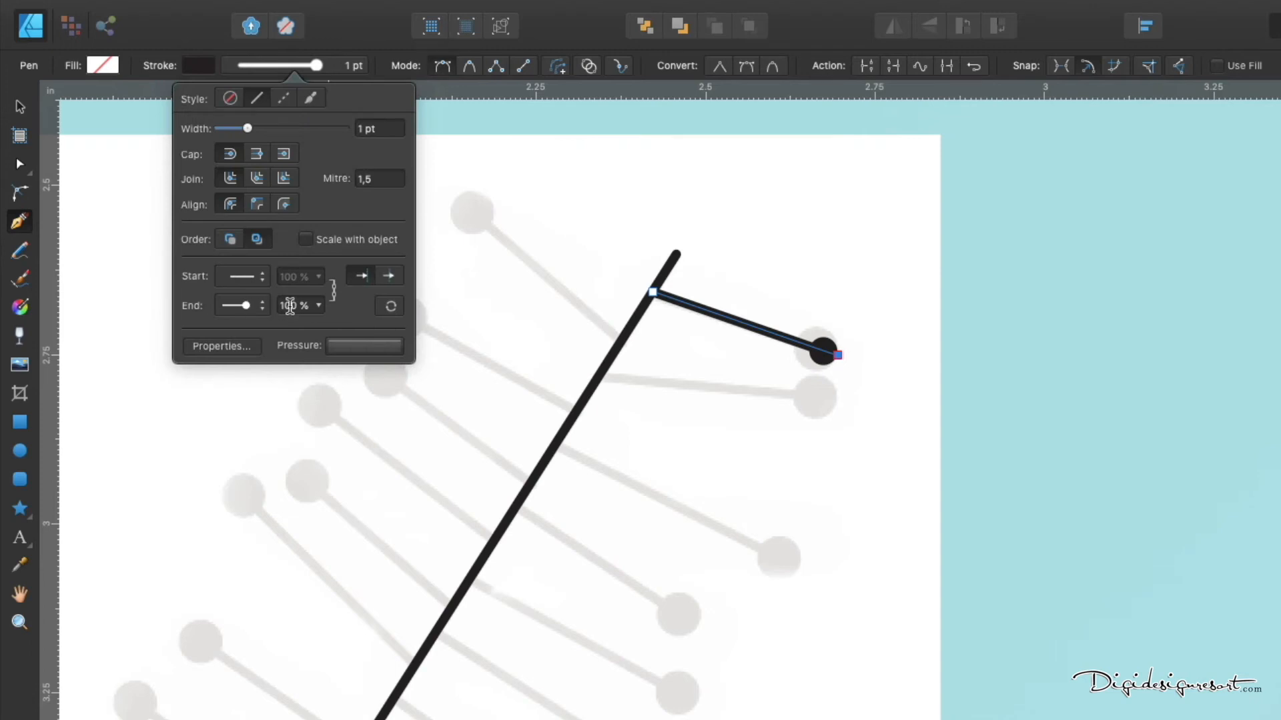
pyautogui.click(317, 304)
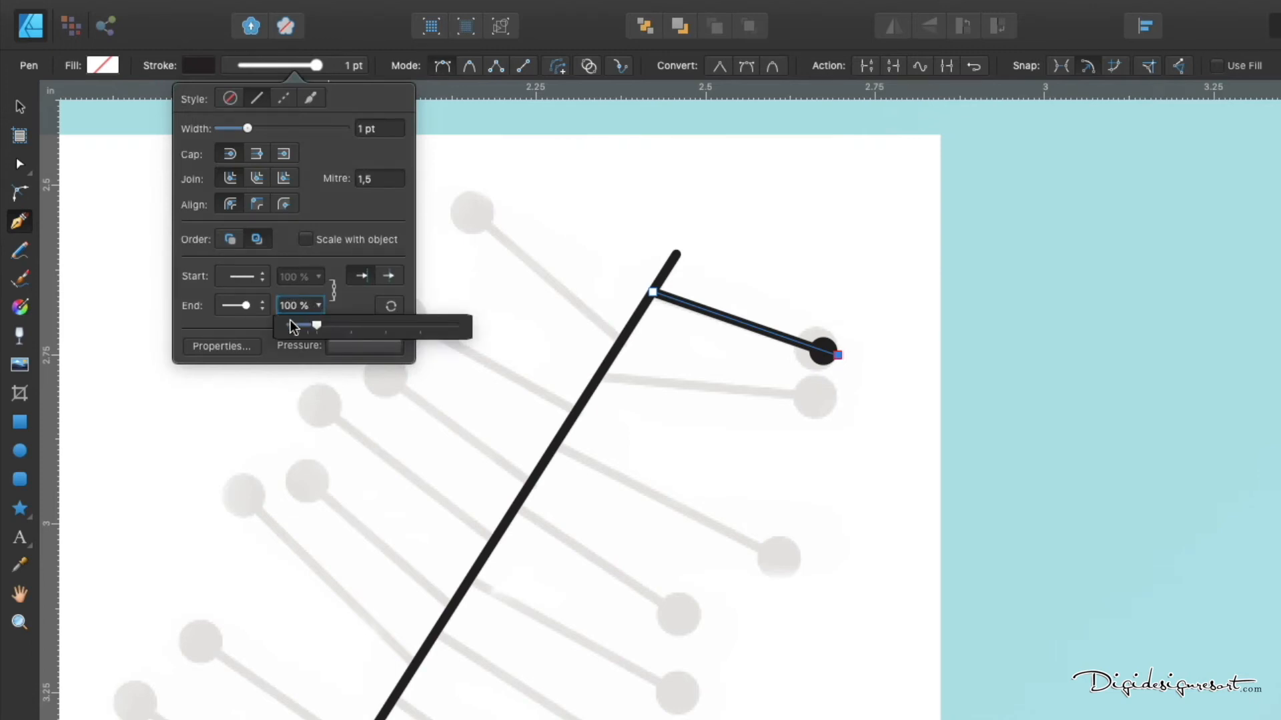
pyautogui.moveTo(316, 326); pyautogui.dragTo(334, 327)
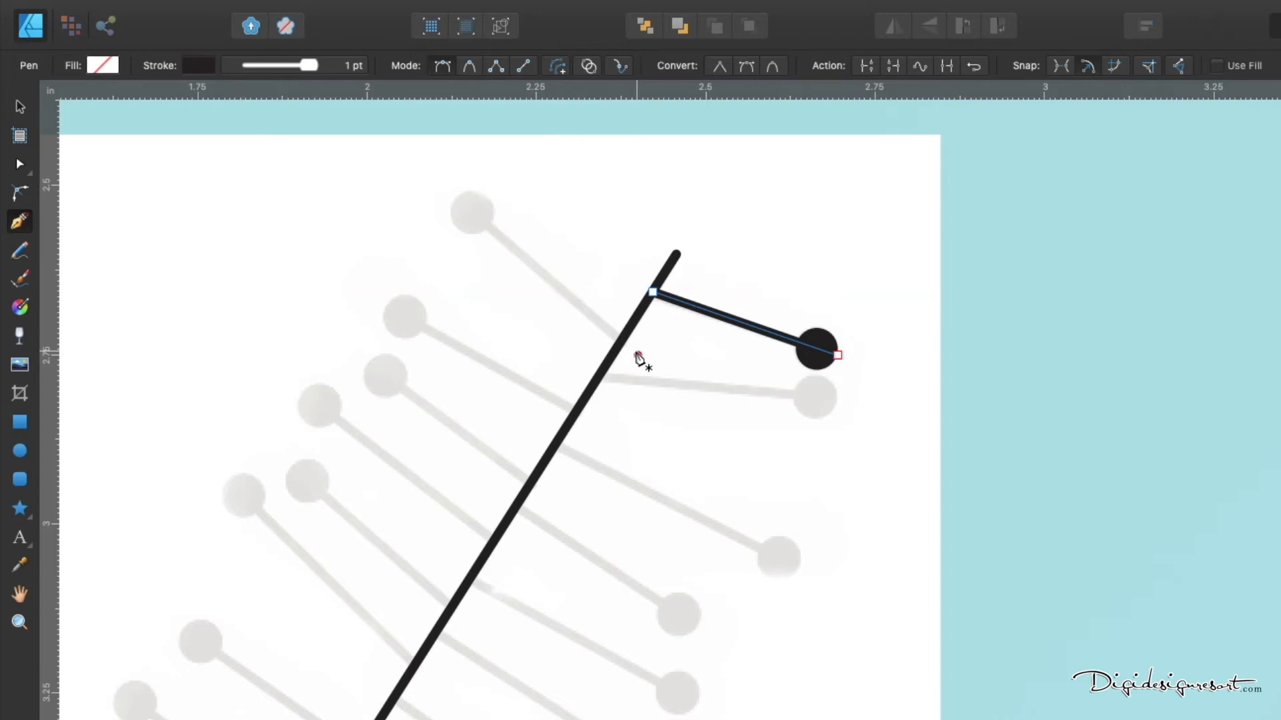
# Trace the second and third right-hand branches as separate straight lines from the stem to the far edges of their template dots.
pyautogui.click(599, 377)
pyautogui.click(838, 397)
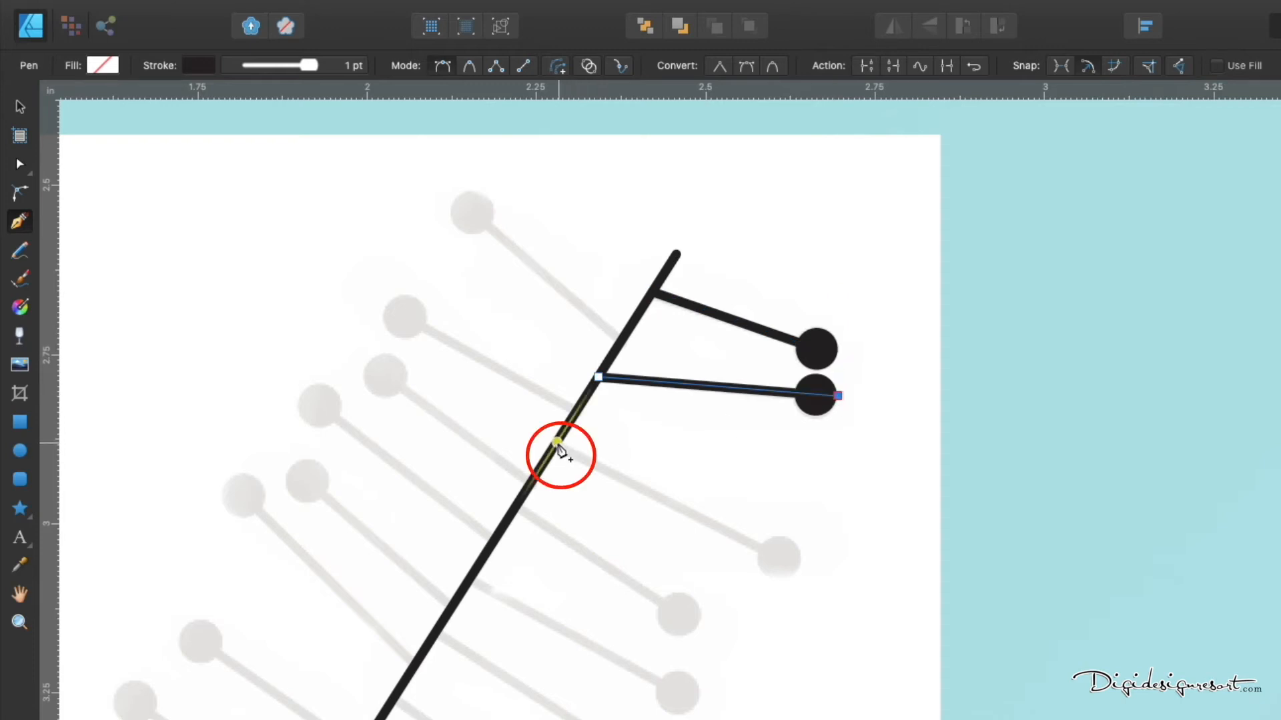
pyautogui.click(559, 448)
pyautogui.press('super+z')
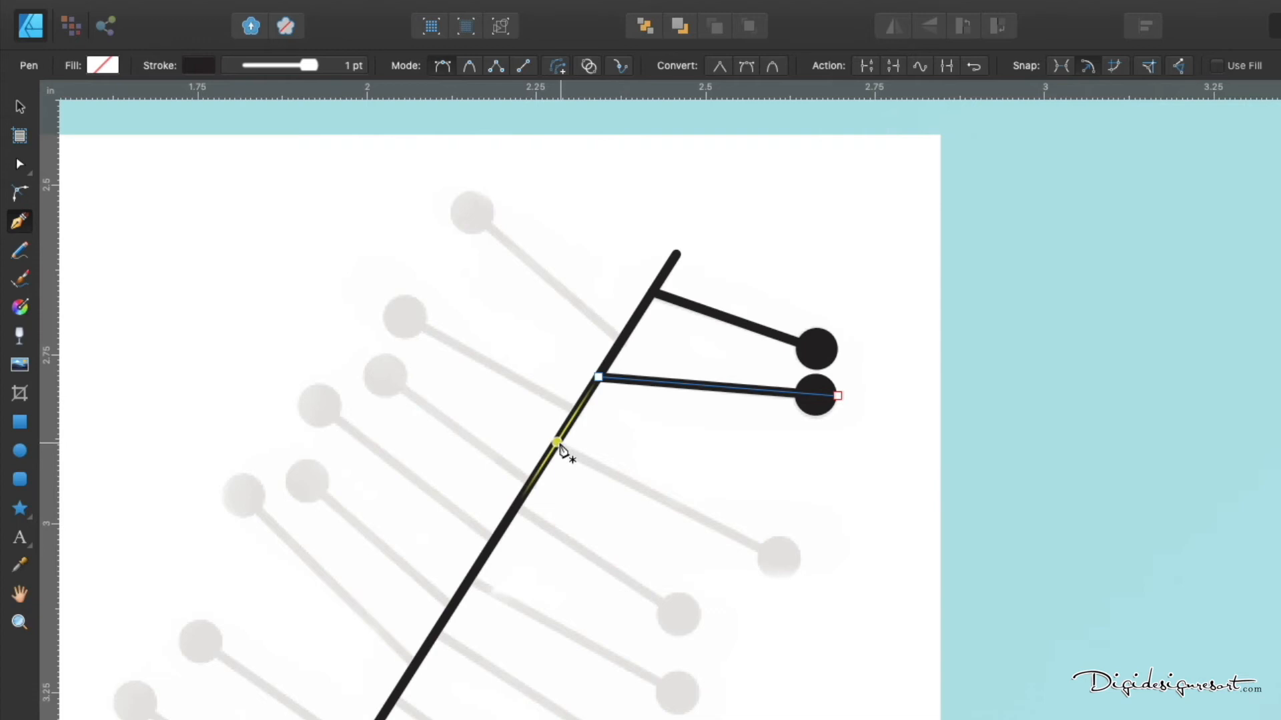
pyautogui.click(559, 446)
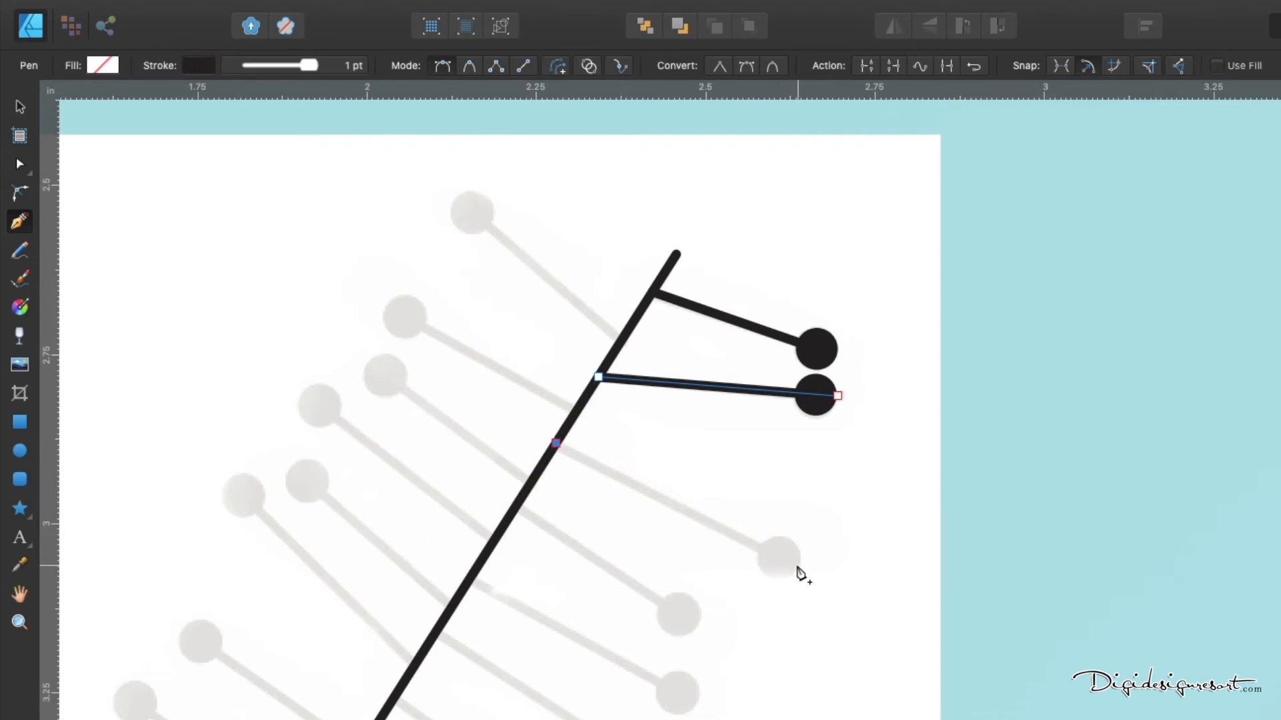
pyautogui.click(799, 565)
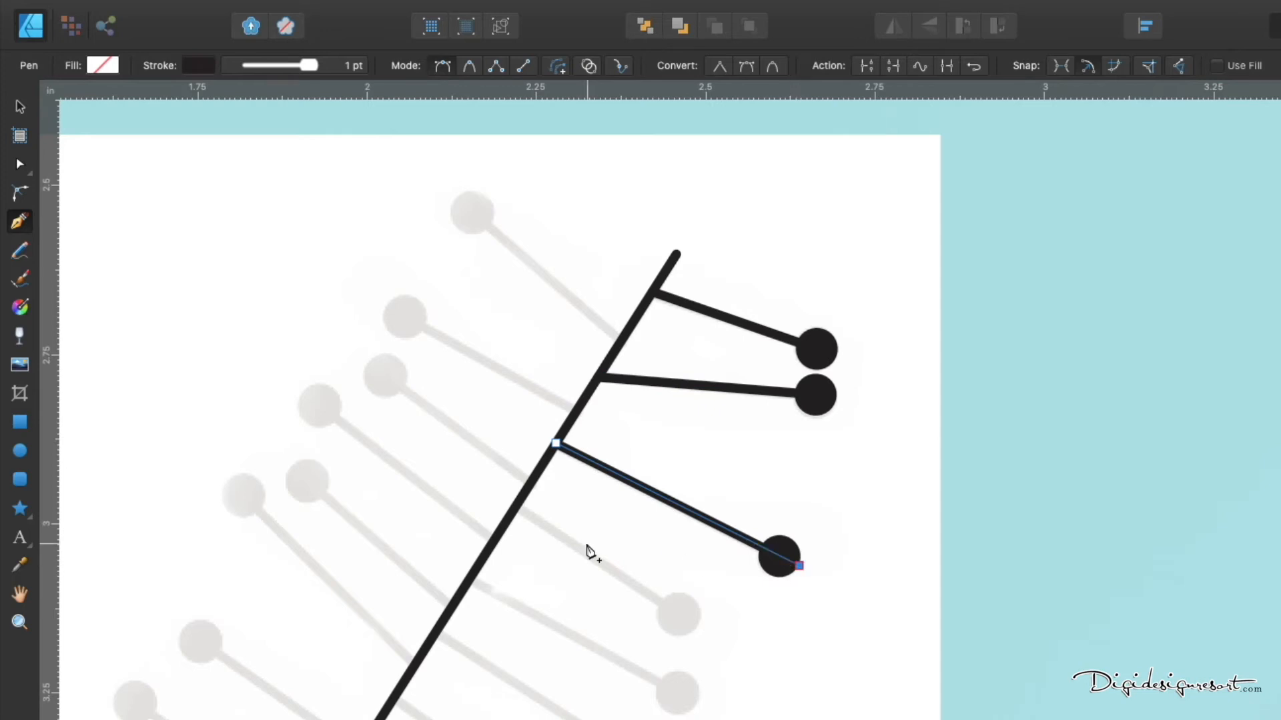
pyautogui.press('super+z')
# Trace the fourth, fifth and sixth right-hand branches from the stem outward, ending each line before starting the following one.
pyautogui.click(518, 506)
pyautogui.click(697, 627)
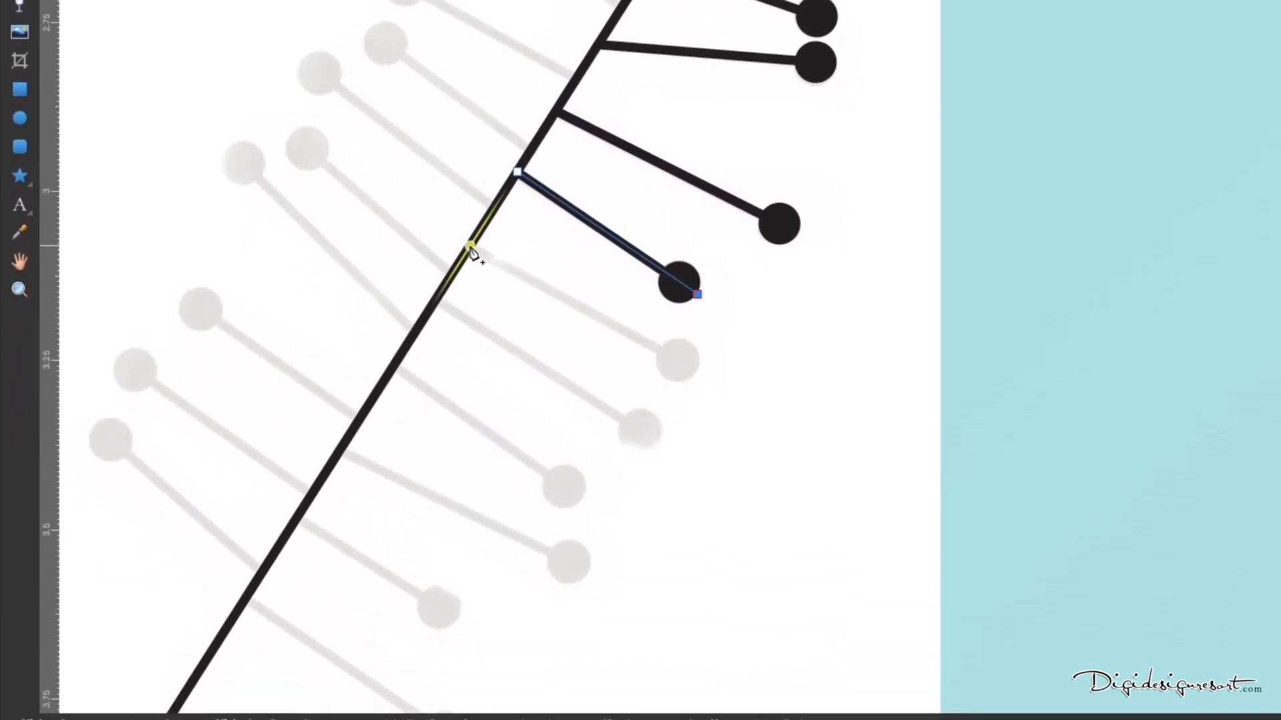
pyautogui.press('Escape')
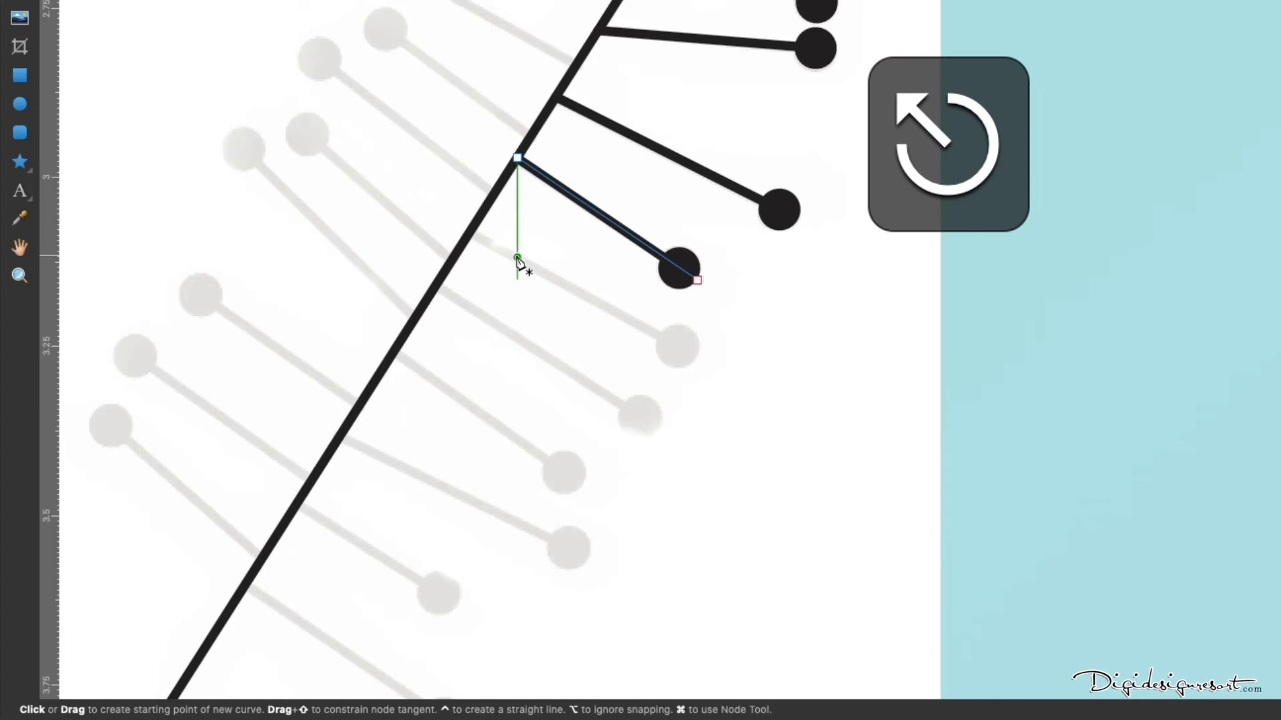
pyautogui.click(470, 231)
pyautogui.click(697, 358)
pyautogui.press('Escape')
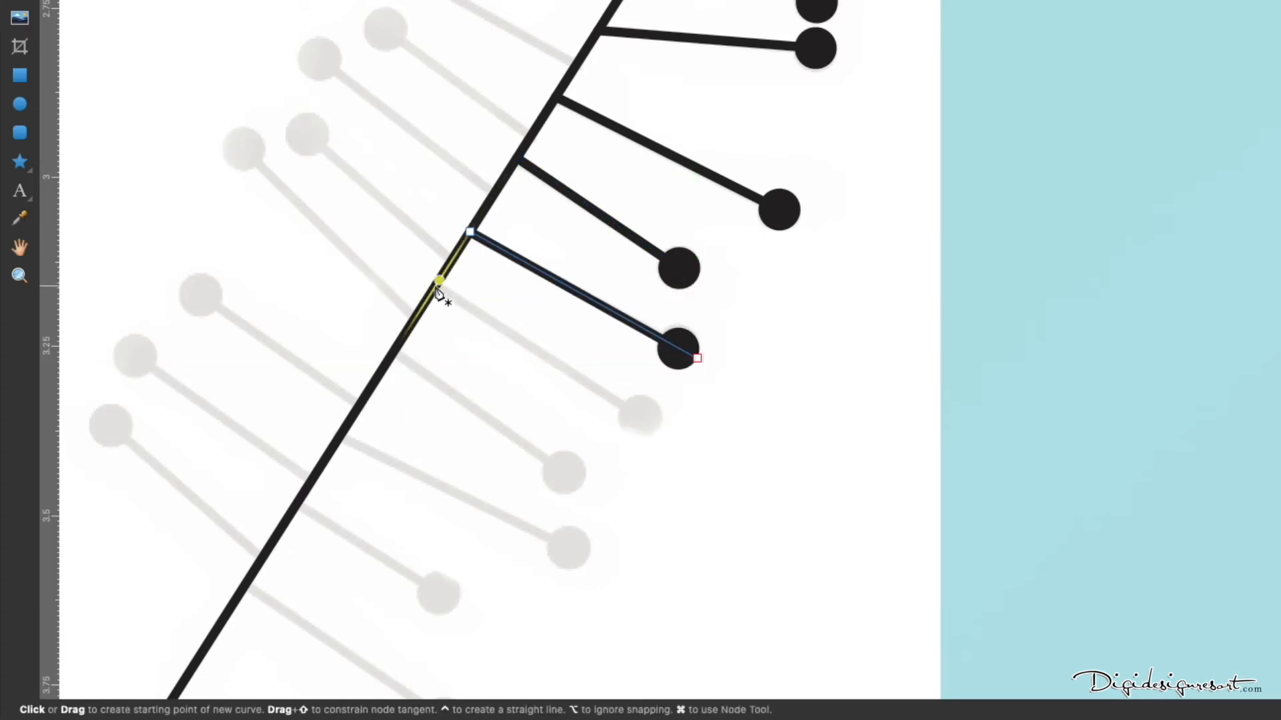
pyautogui.click(437, 287)
pyautogui.click(659, 427)
pyautogui.press('Escape')
# Trace the seventh and eighth right-hand branches as separate Pen lines running from the stem over their template dots.
pyautogui.scroll(-5, 514, 414)
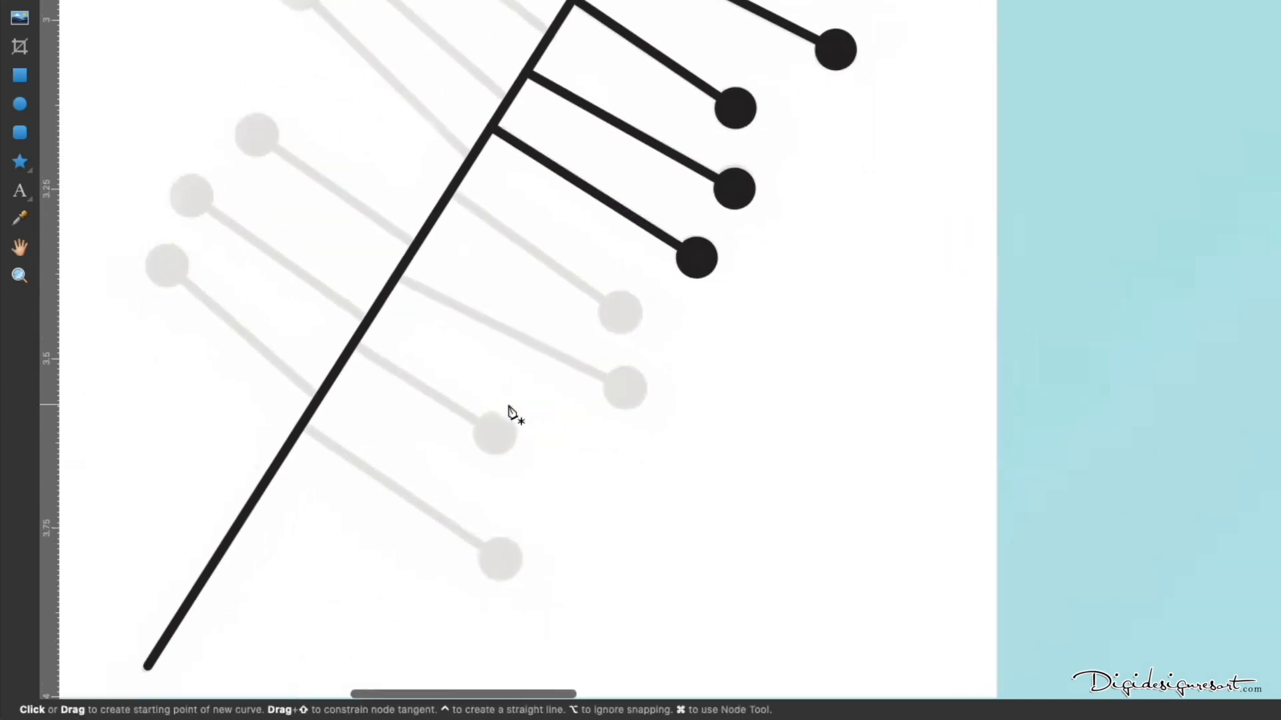
pyautogui.click(459, 174)
pyautogui.click(648, 311)
pyautogui.press('Escape')
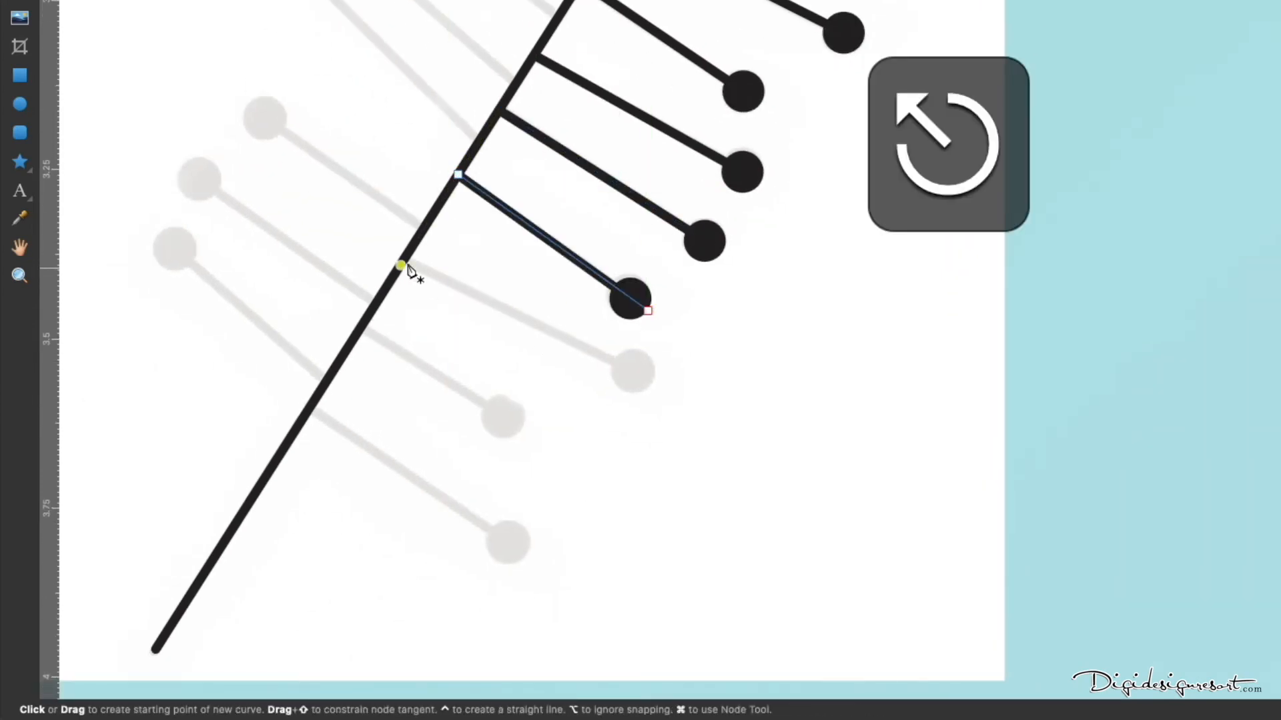
pyautogui.click(406, 257)
pyautogui.click(647, 381)
pyautogui.press('Escape')
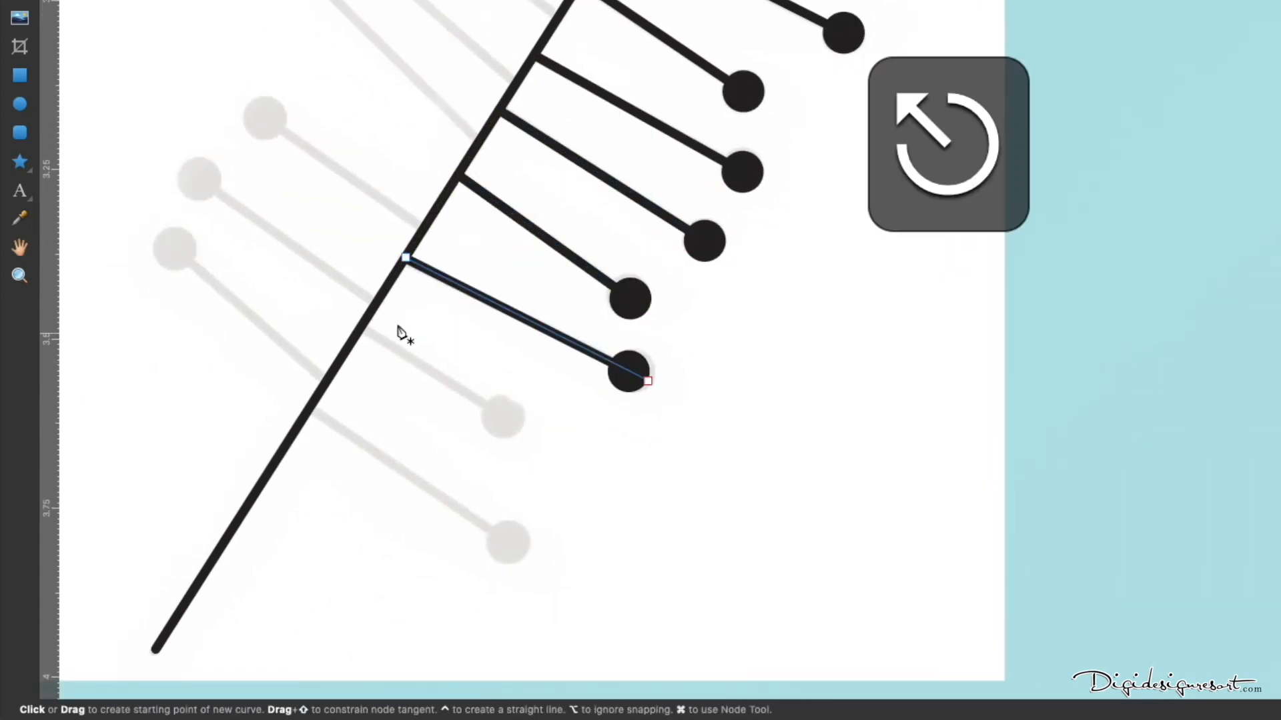
# Trace the two lowest right-hand branches from the stem to their template dots, finishing the leaf's right side.
pyautogui.click(361, 326)
pyautogui.click(520, 426)
pyautogui.press('Escape')
pyautogui.click(310, 406)
pyautogui.click(526, 554)
pyautogui.press('Escape')
# Trace the three lowest left-hand branches as separate straight lines from the stem to their template dots.
pyautogui.click(327, 380)
pyautogui.click(157, 234)
pyautogui.press('Escape')
pyautogui.click(374, 307)
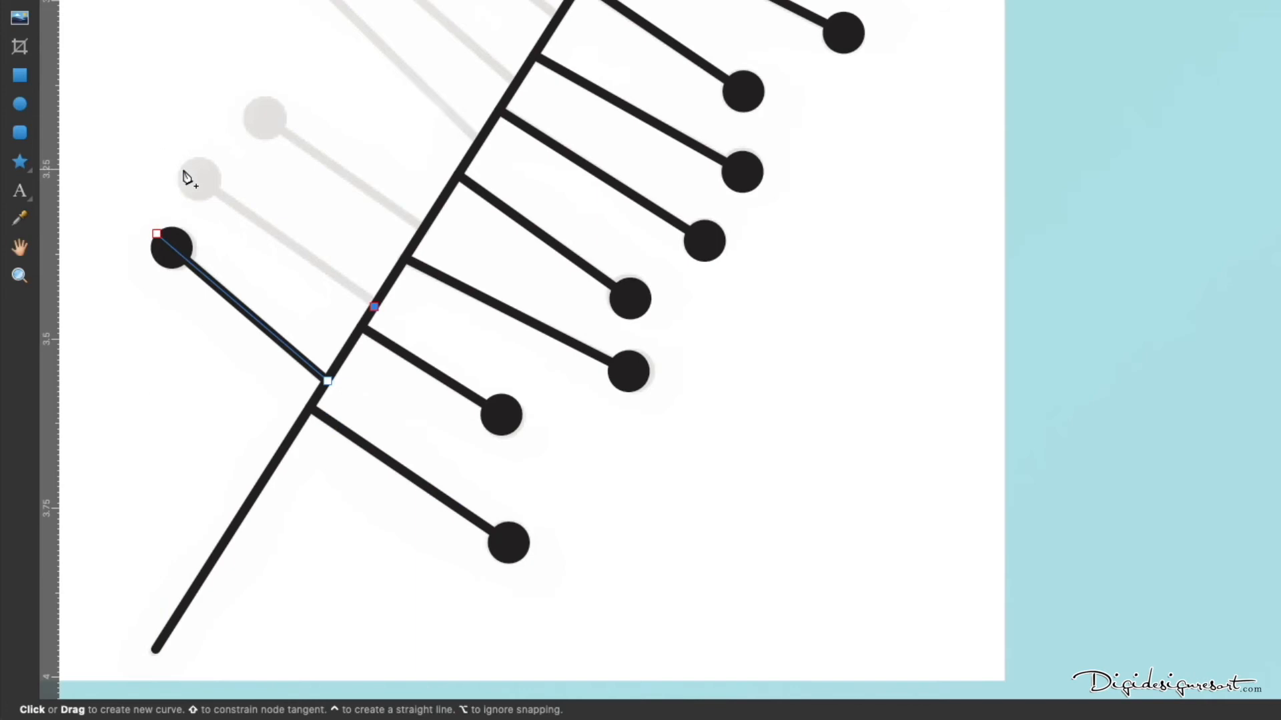
pyautogui.click(184, 171)
pyautogui.press('Escape')
pyautogui.click(421, 233)
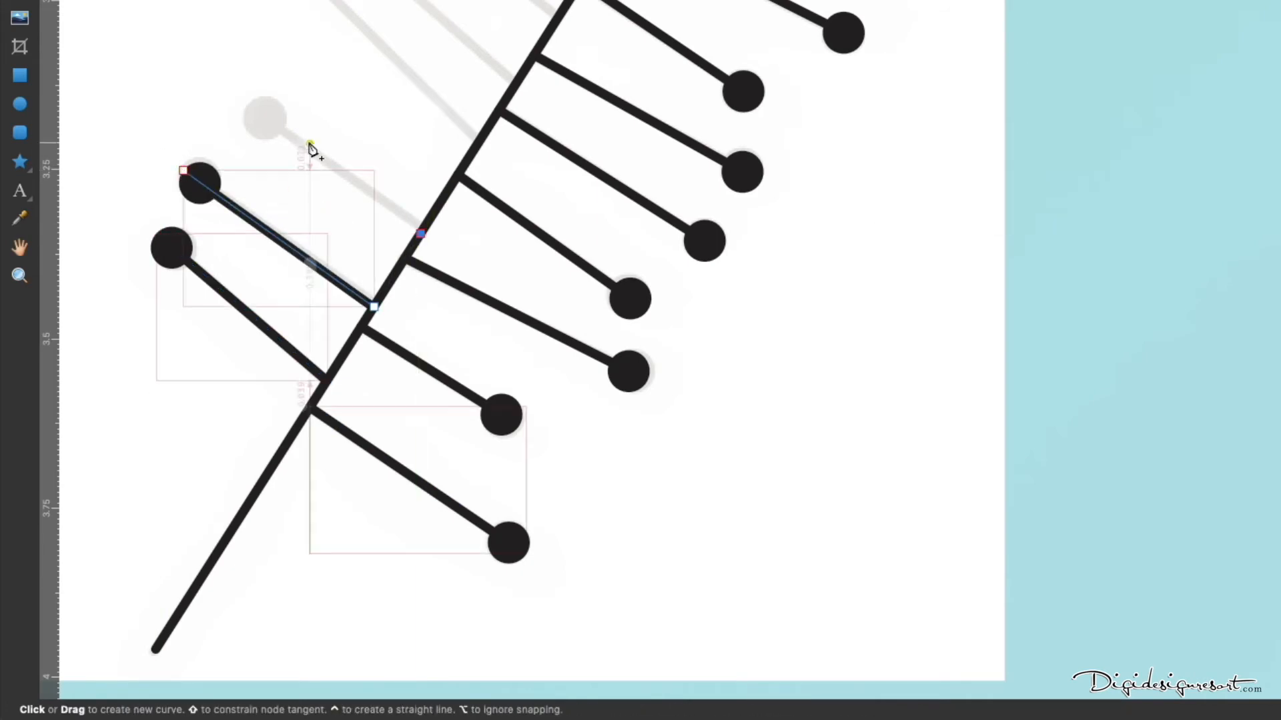
pyautogui.click(248, 108)
pyautogui.press('Escape')
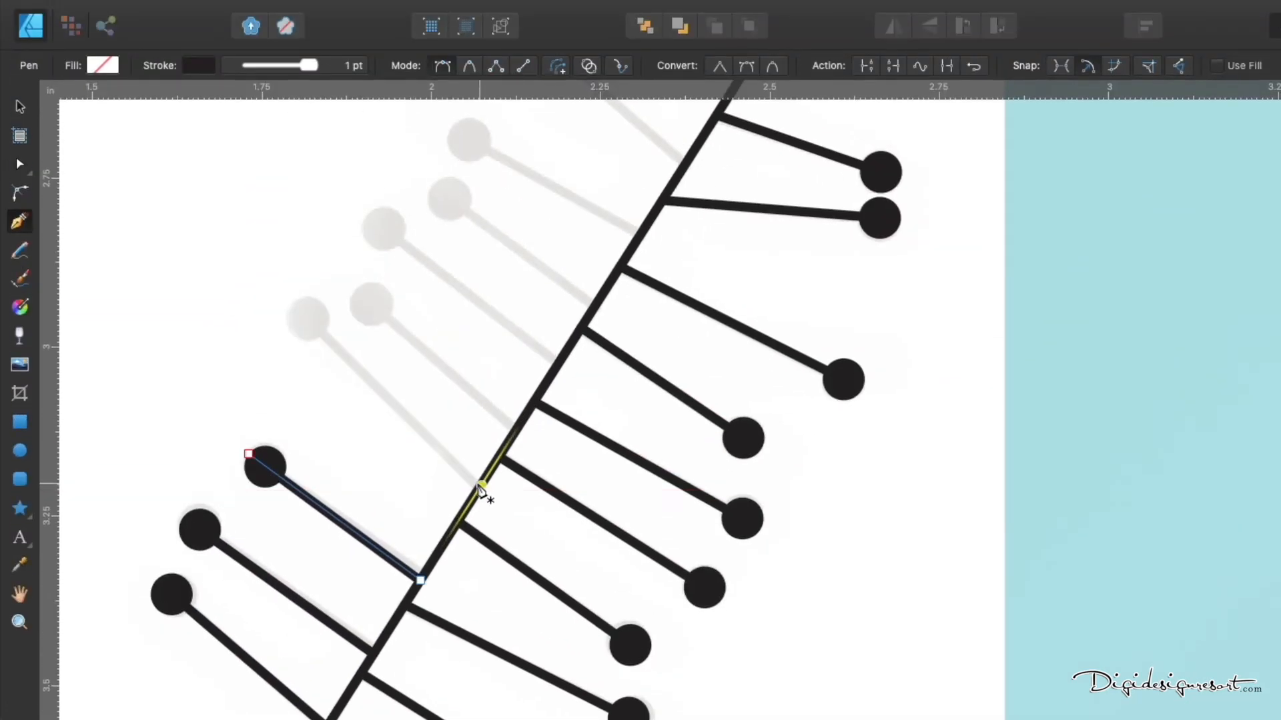
# Trace the three middle left-hand branches with separate Pen lines from the stem to the outer edges of their dots.
pyautogui.click(482, 490)
pyautogui.click(294, 304)
pyautogui.press('Escape')
pyautogui.click(515, 434)
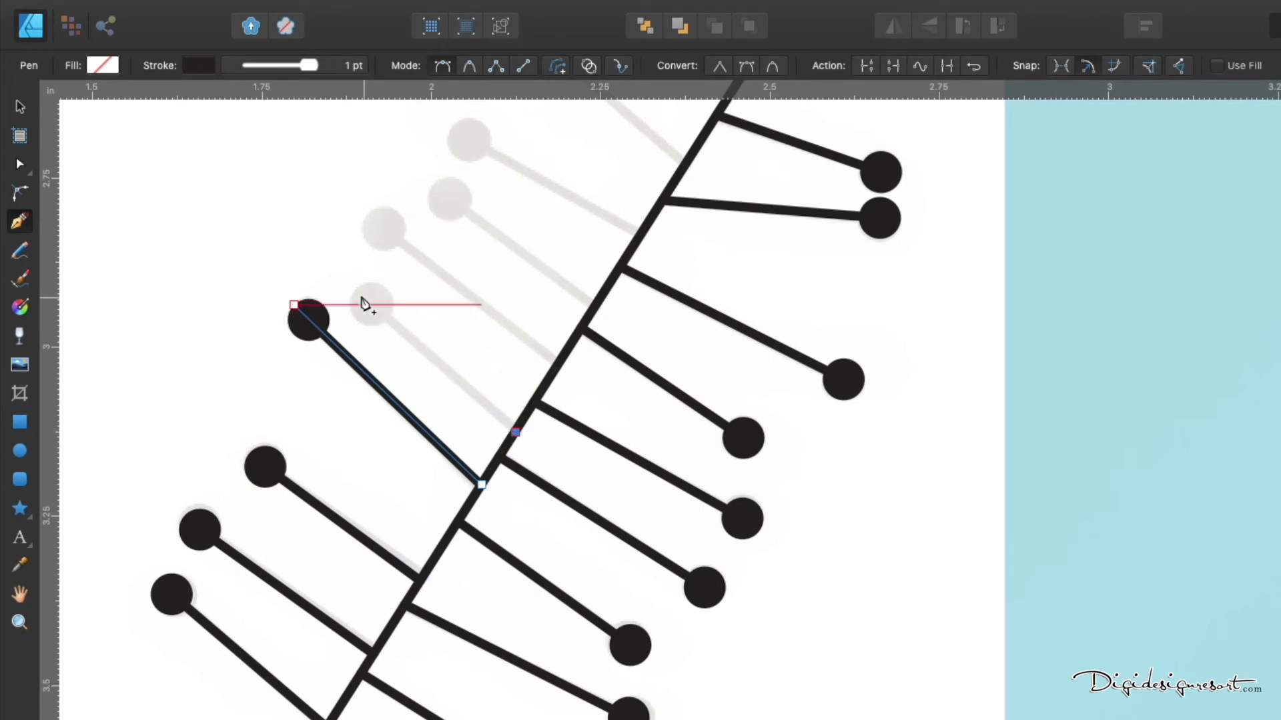
pyautogui.click(358, 290)
pyautogui.press('Escape')
pyautogui.click(560, 361)
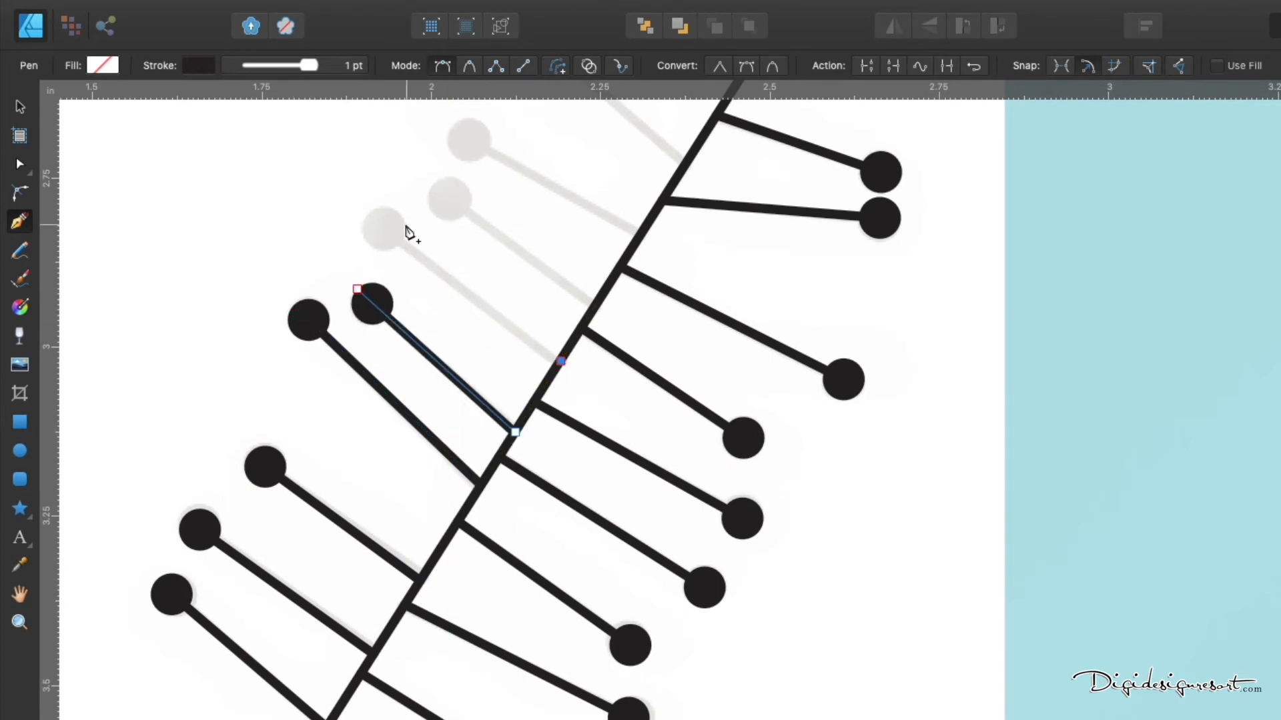
pyautogui.click(374, 215)
pyautogui.press('Escape')
# Trace the three uppermost left-hand branches from the stem to their dots, finishing the leaf's left side.
pyautogui.click(594, 305)
pyautogui.click(437, 188)
pyautogui.scroll(5, 557, 480)
pyautogui.press('Escape')
pyautogui.click(641, 555)
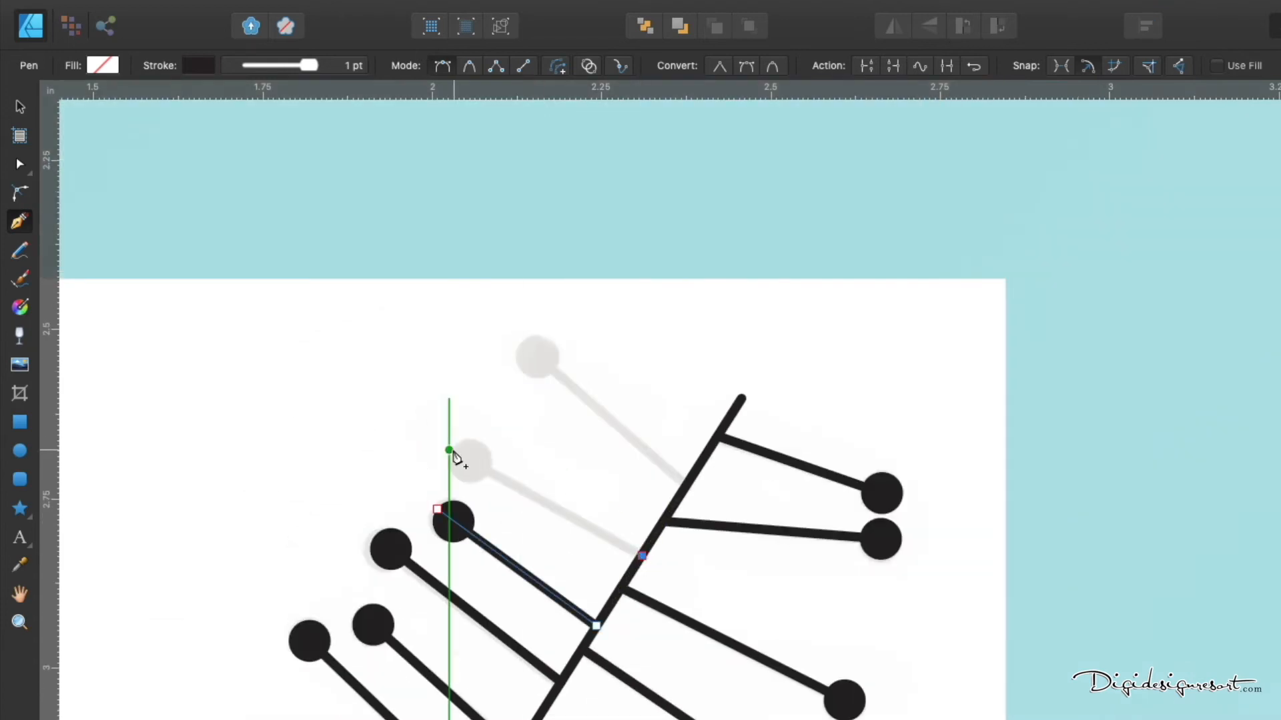
pyautogui.click(449, 450)
pyautogui.press('Escape')
pyautogui.click(687, 485)
pyautogui.click(521, 345)
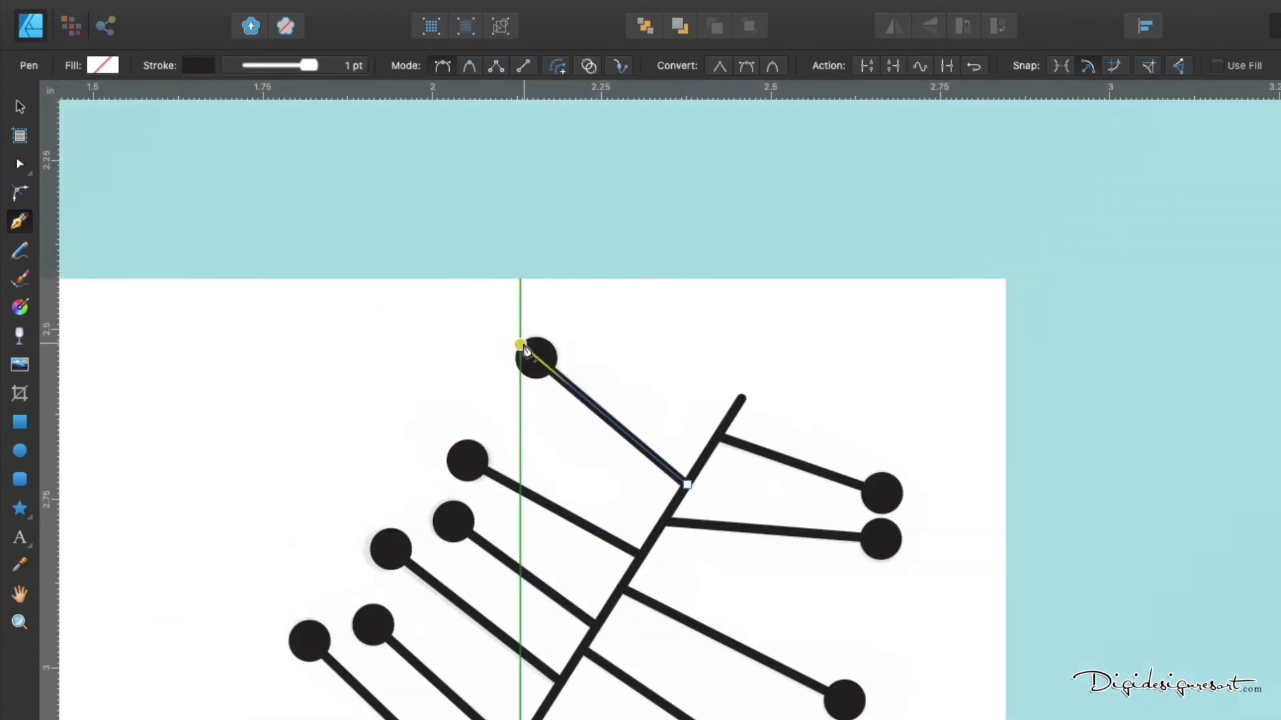
# Switch to the Move tool and hide the leave template image beneath the traced curves.
pyautogui.click(20, 107)
pyautogui.hscroll(-3, 495, 394)
pyautogui.scroll(-3, 495, 394)
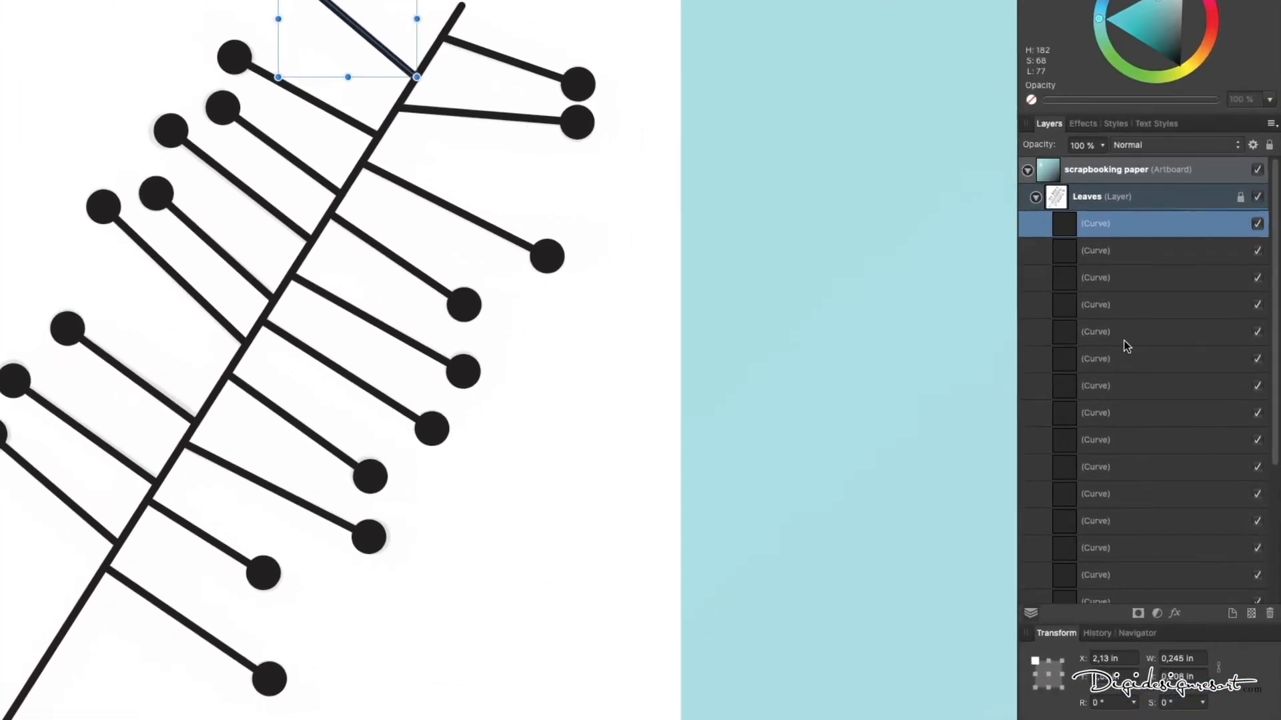
pyautogui.scroll(-5, 1168, 352)
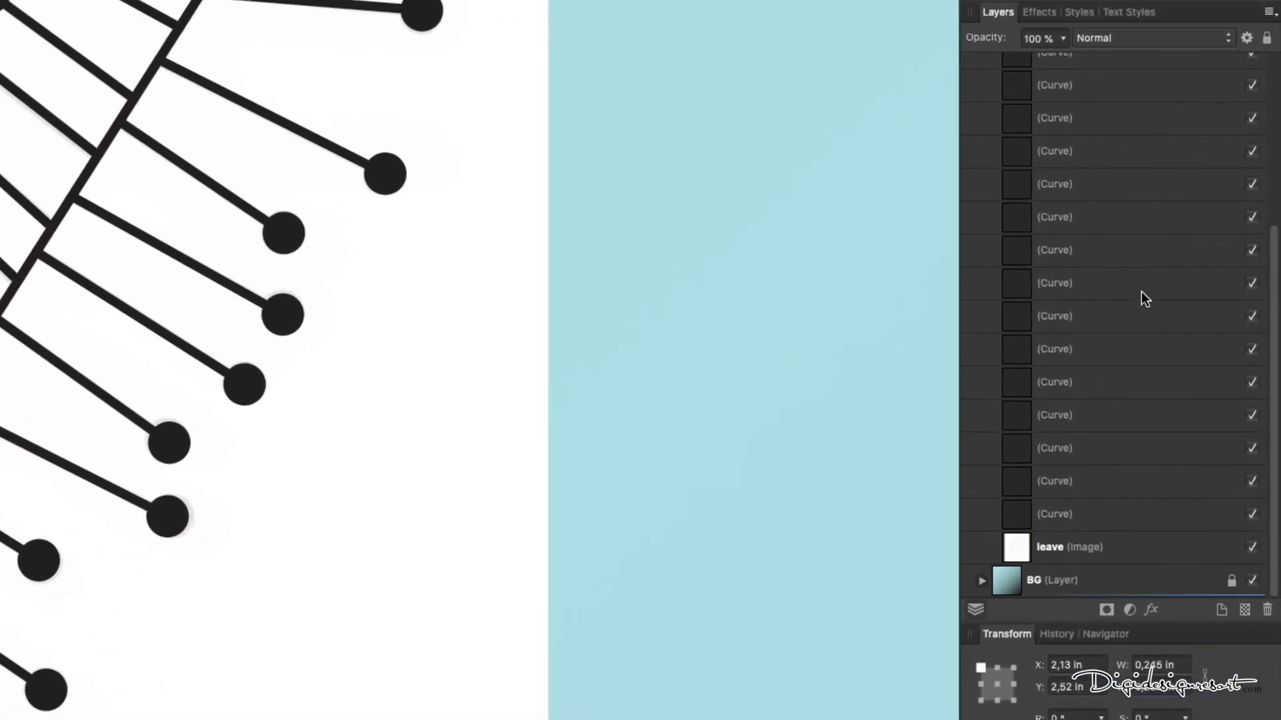
pyautogui.click(1251, 550)
# Select all the traced curves in the Leaves layer, excluding the template image, and group them.
pyautogui.scroll(5, 1174, 251)
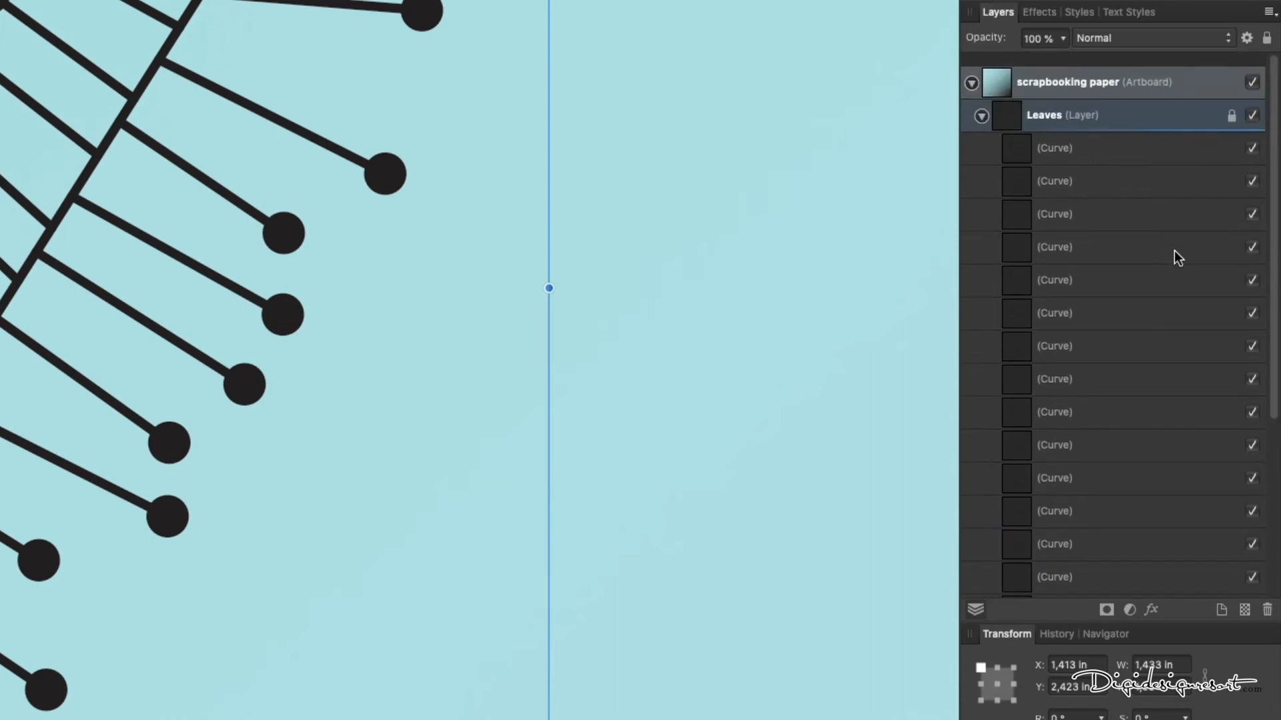
pyautogui.scroll(-5, 1174, 250)
pyautogui.keyDown('shift'); pyautogui.click(1104, 519); pyautogui.keyUp('shift')
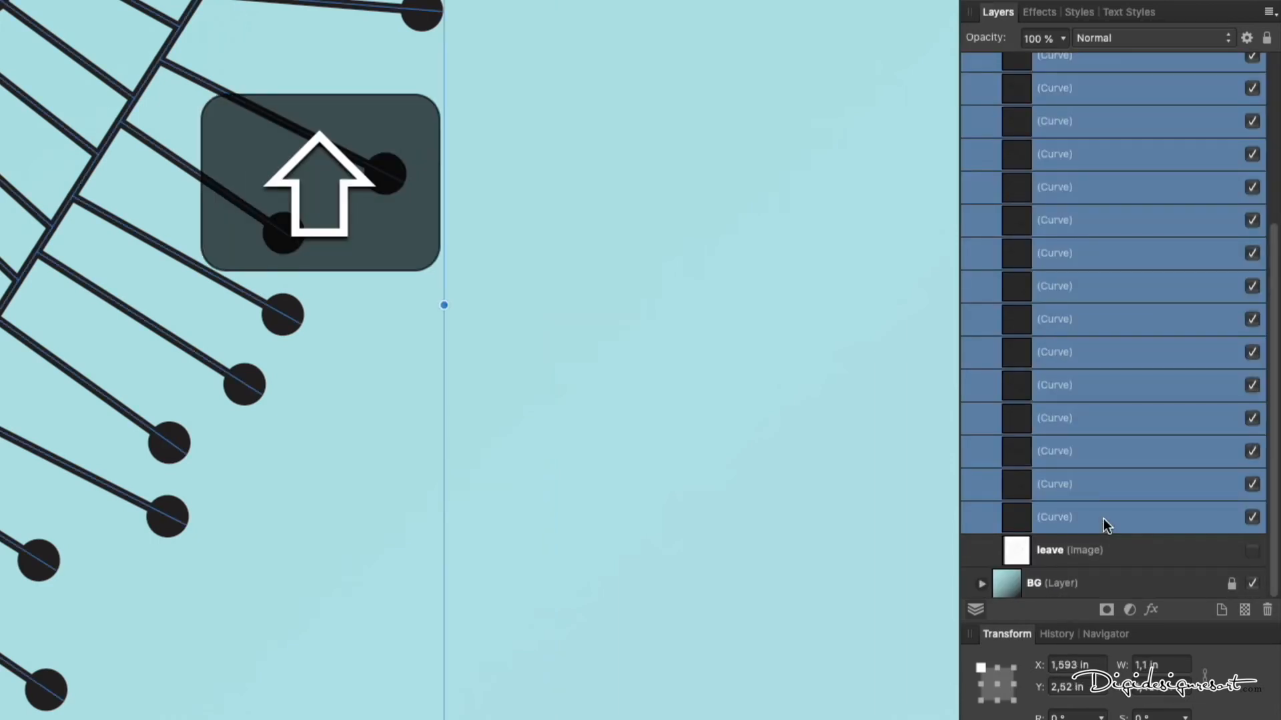
pyautogui.press('super+g')
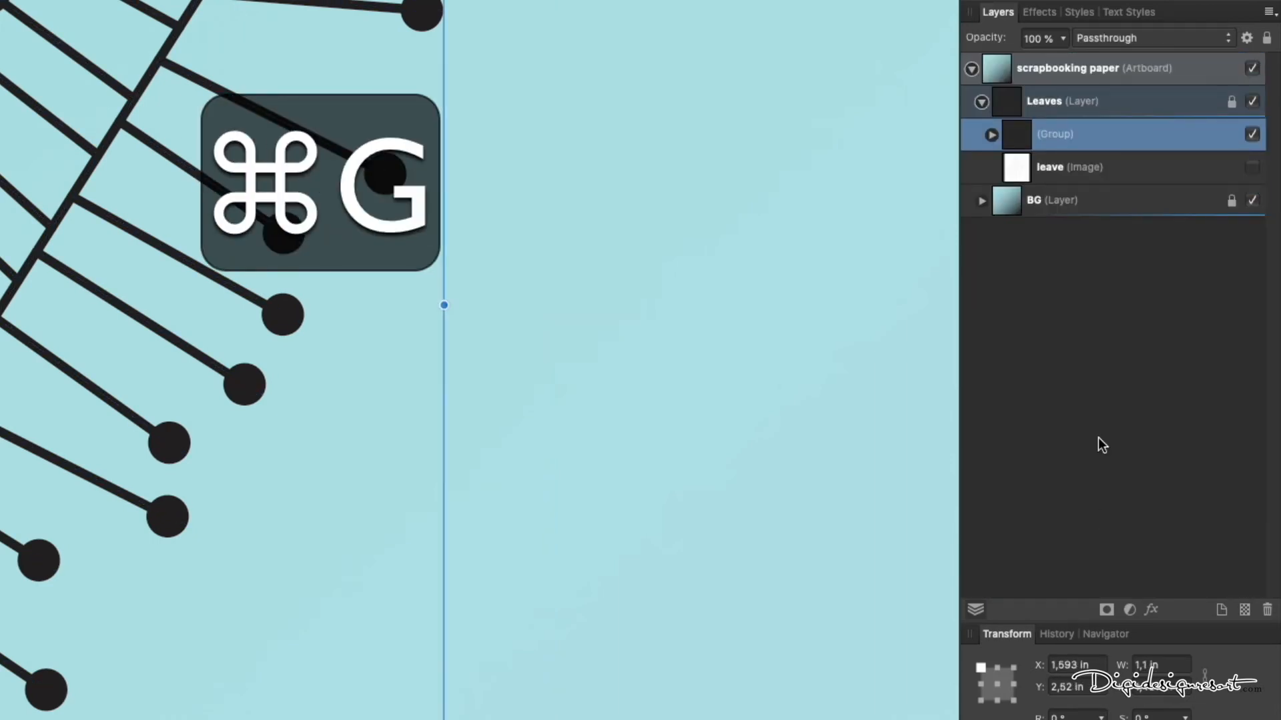
# Rename the group of curves as Leave and delete the leave template image.
pyautogui.doubleClick(1058, 134)
pyautogui.write('Leave')
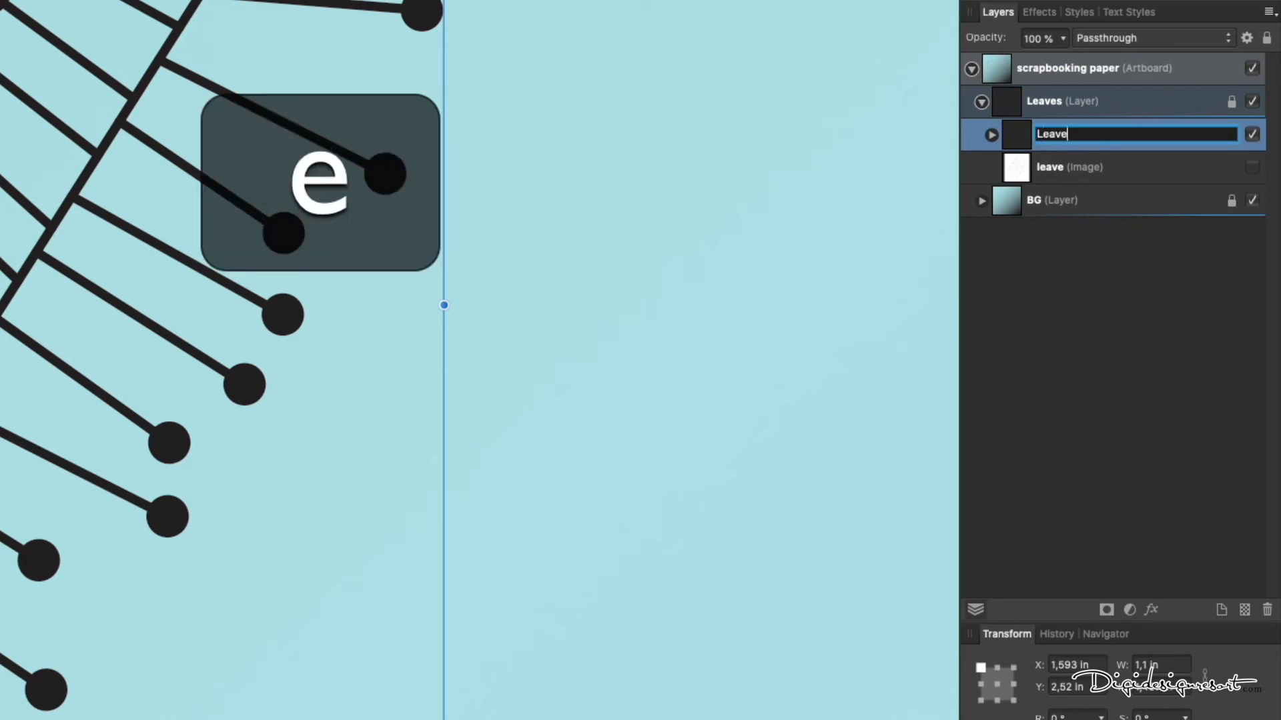
pyautogui.press('Return')
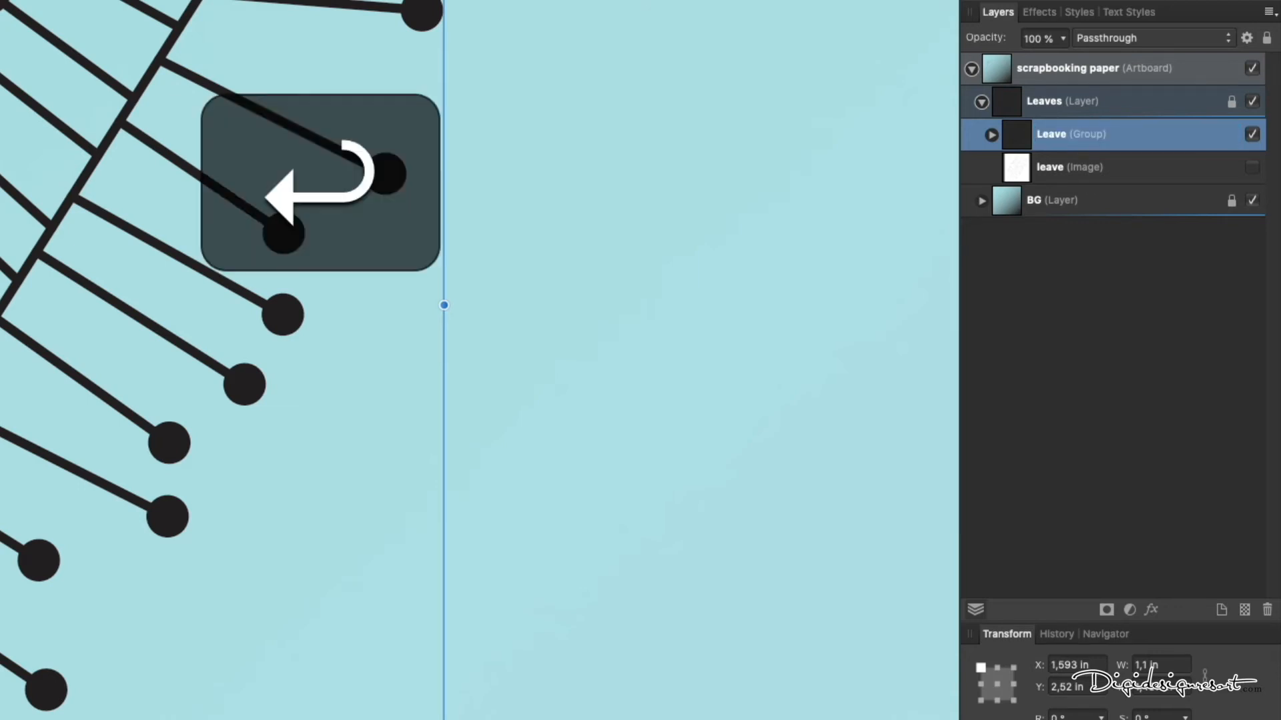
pyautogui.click(1096, 167)
pyautogui.press('BackSpace')
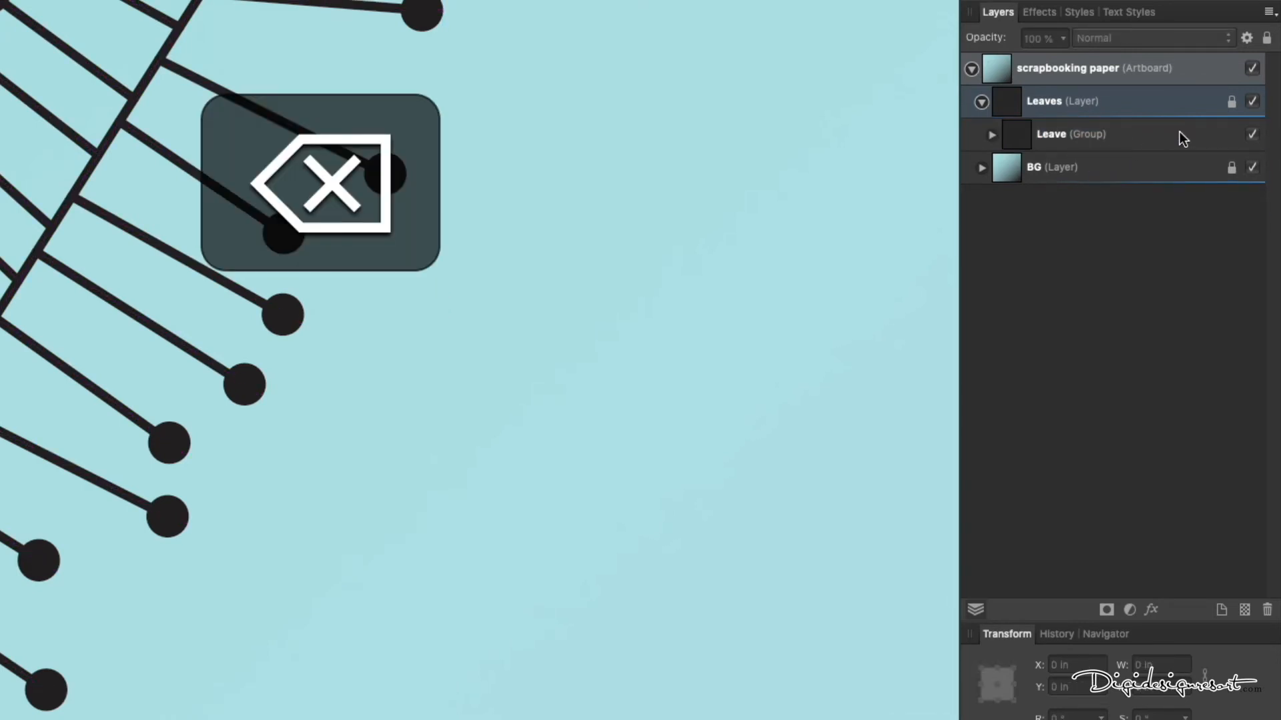
# Unlock the Leaves layer and move the Leave group toward the paper's upper-left area, at about X 0.737 in, Y 2.15 in.
pyautogui.scroll(-5, 106, 179)
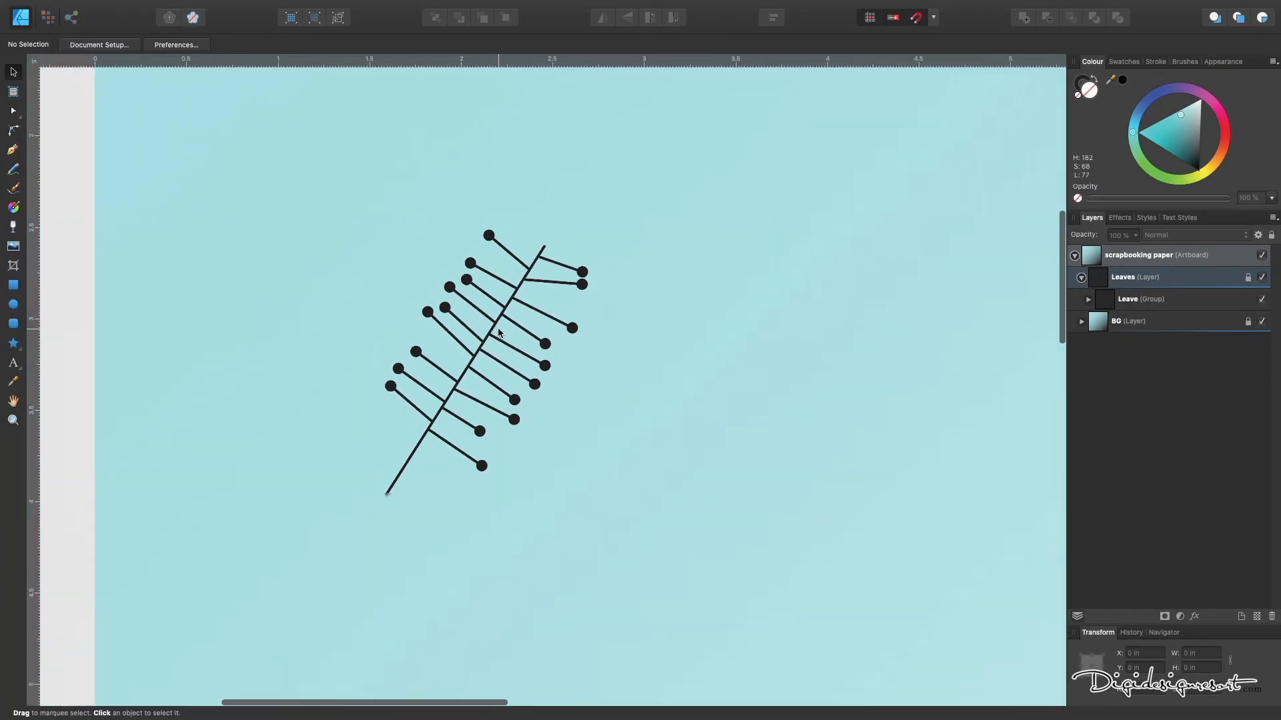
pyautogui.scroll(-2, 498, 331)
pyautogui.click(456, 288)
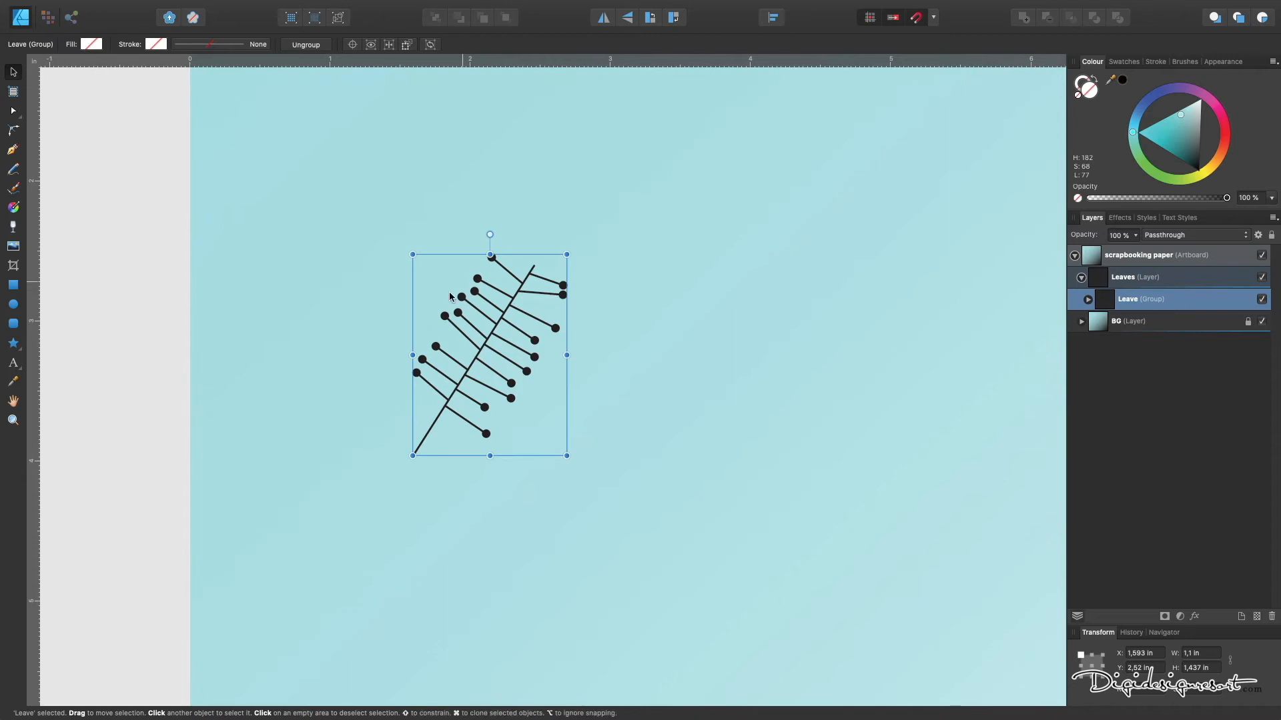
pyautogui.moveTo(489, 343); pyautogui.dragTo(402, 286)
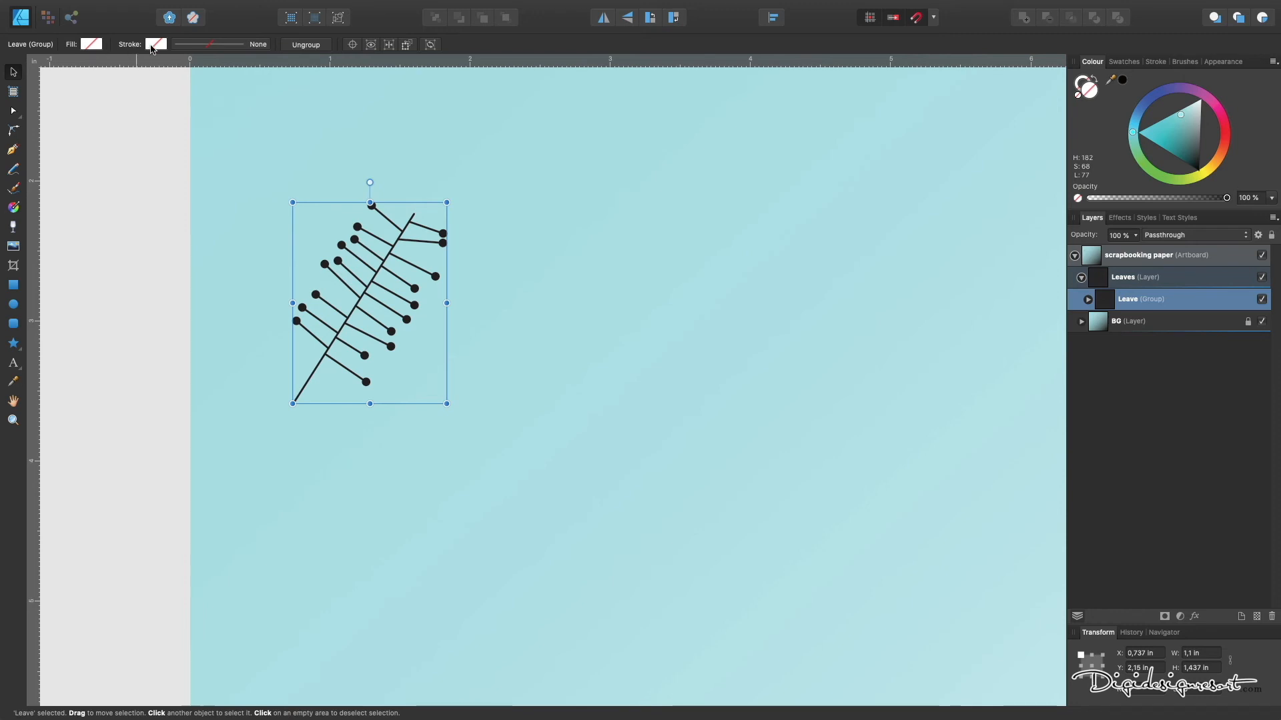
# Set the Leave group's stroke colour to white.
pyautogui.click(154, 45)
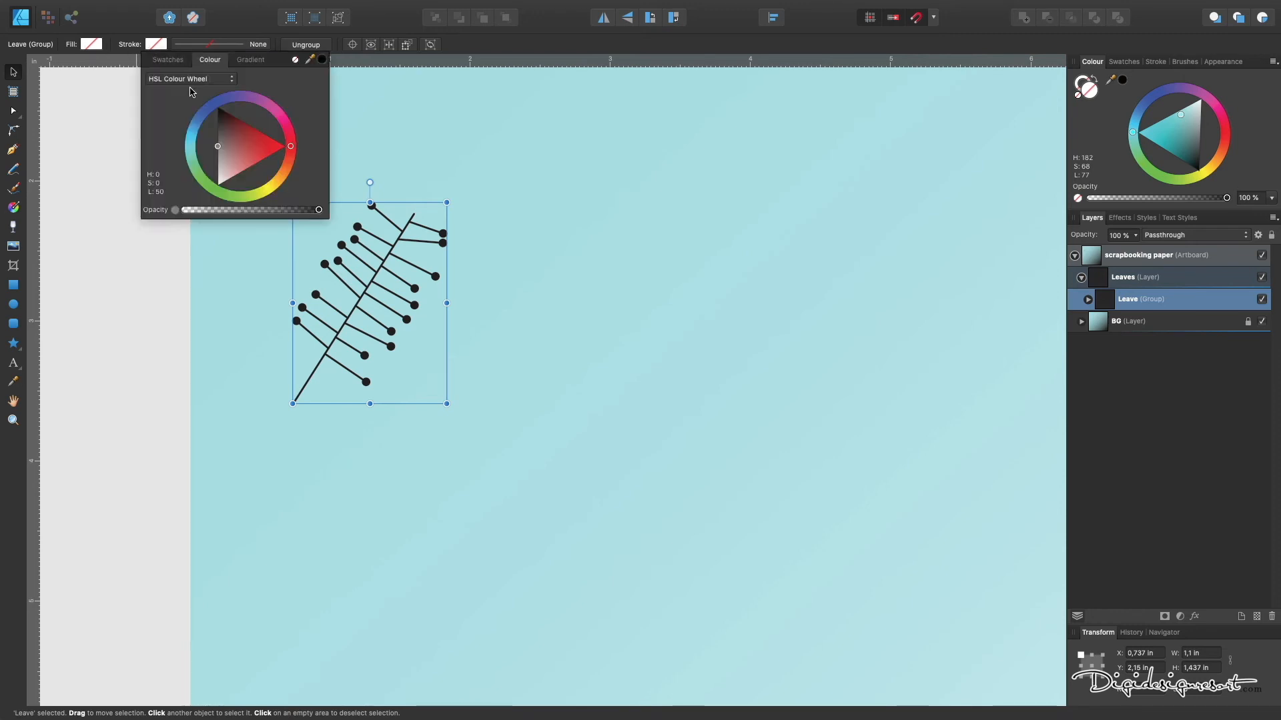
pyautogui.moveTo(221, 147); pyautogui.dragTo(209, 198)
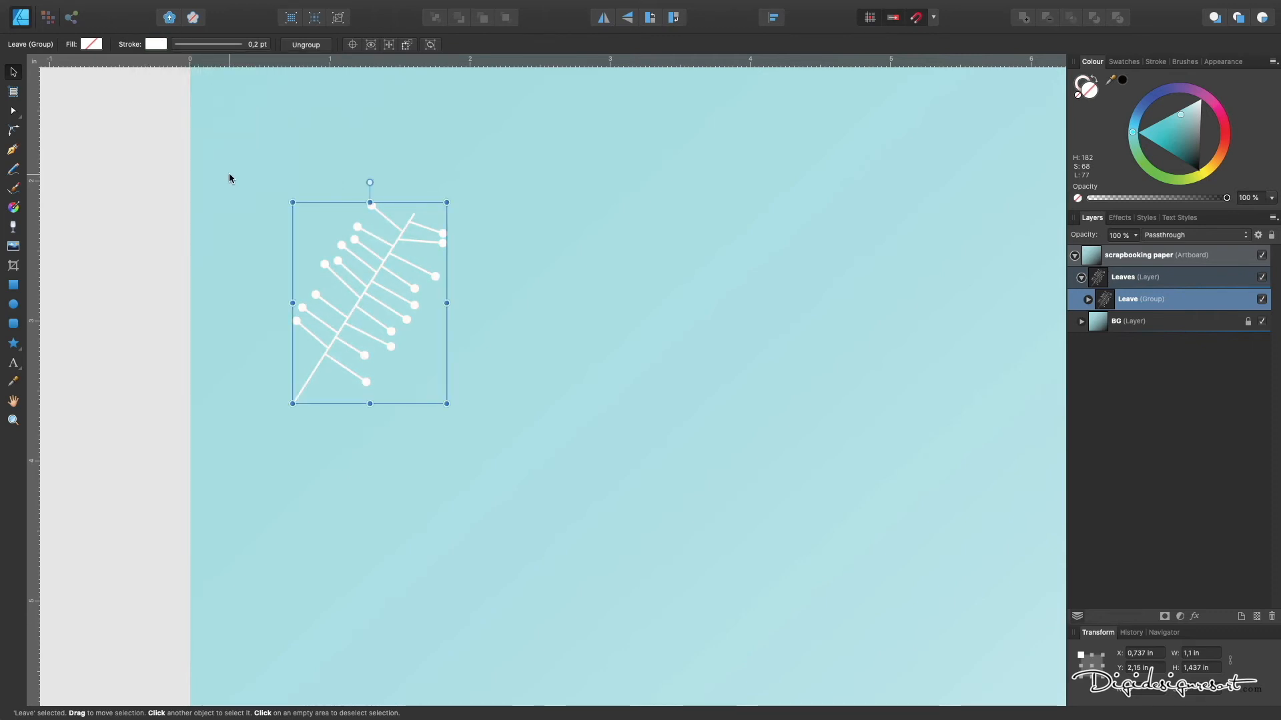
pyautogui.scroll(4, 230, 178)
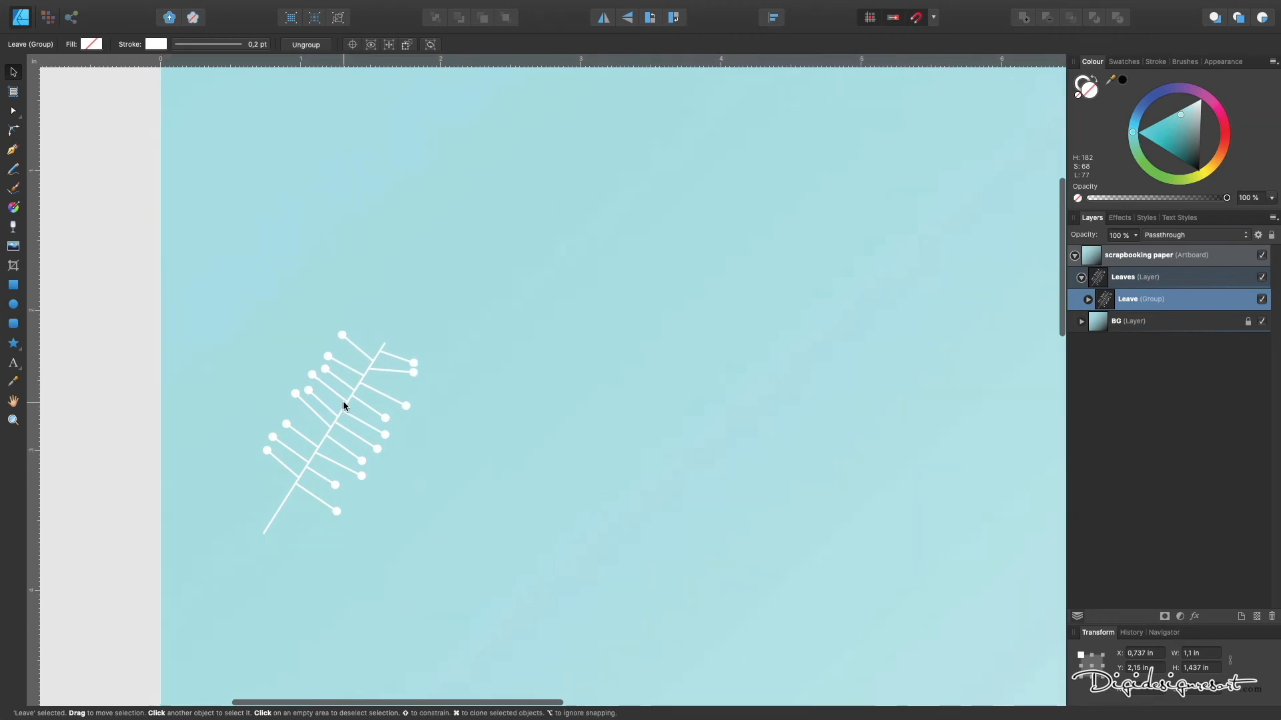
pyautogui.scroll(-5, 343, 402)
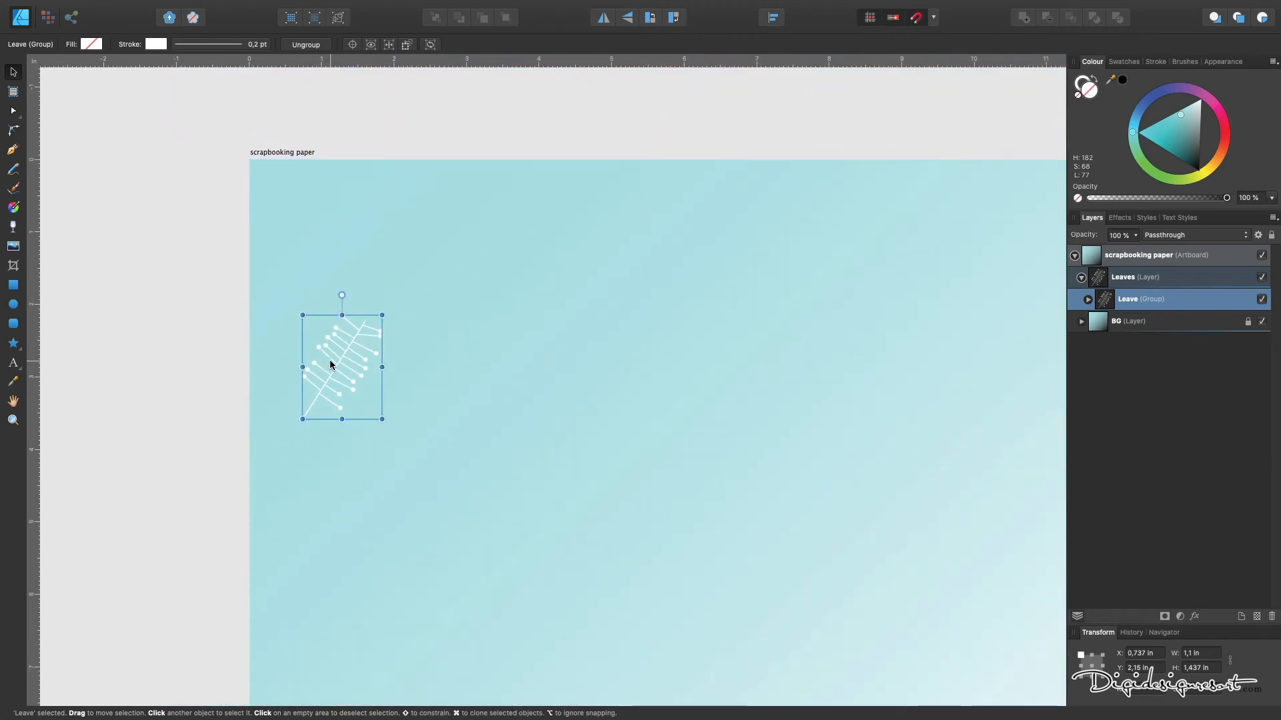
pyautogui.scroll(-3, 329, 364)
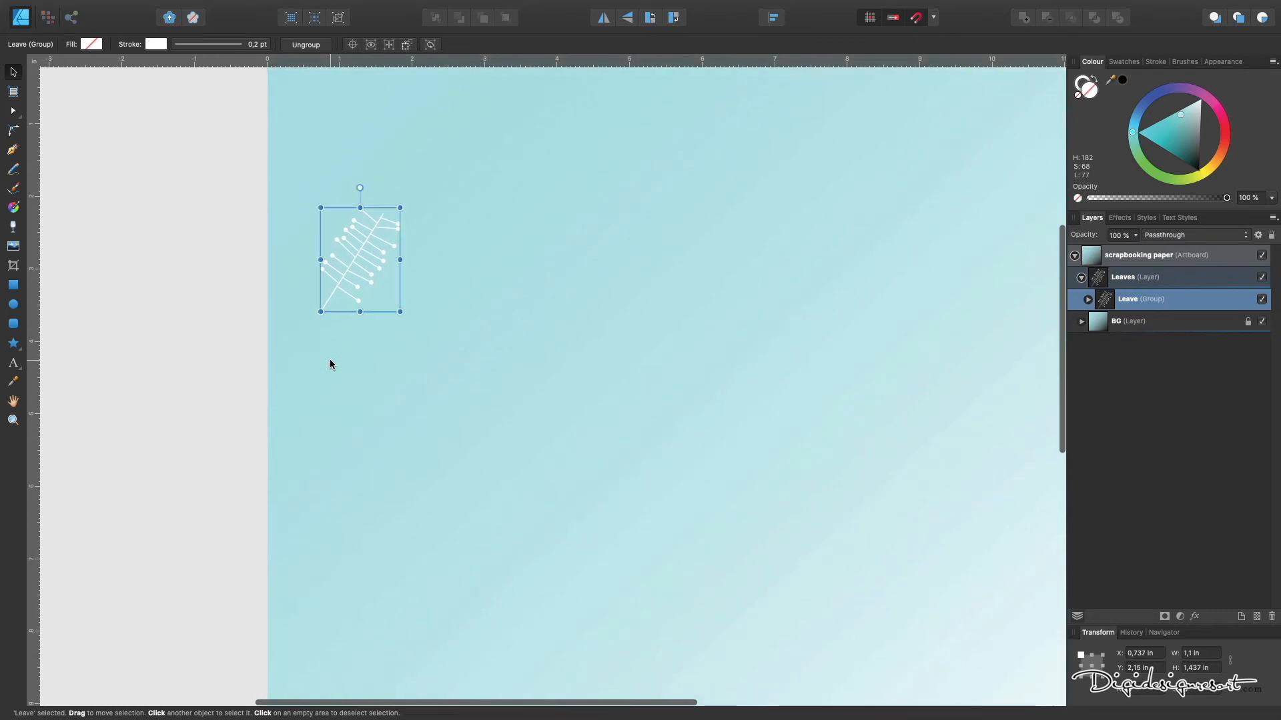
# Move the Leave group to about X 1.38 in, Y 4.04 in and set its stroke colour to black.
pyautogui.moveTo(348, 266); pyautogui.dragTo(395, 402)
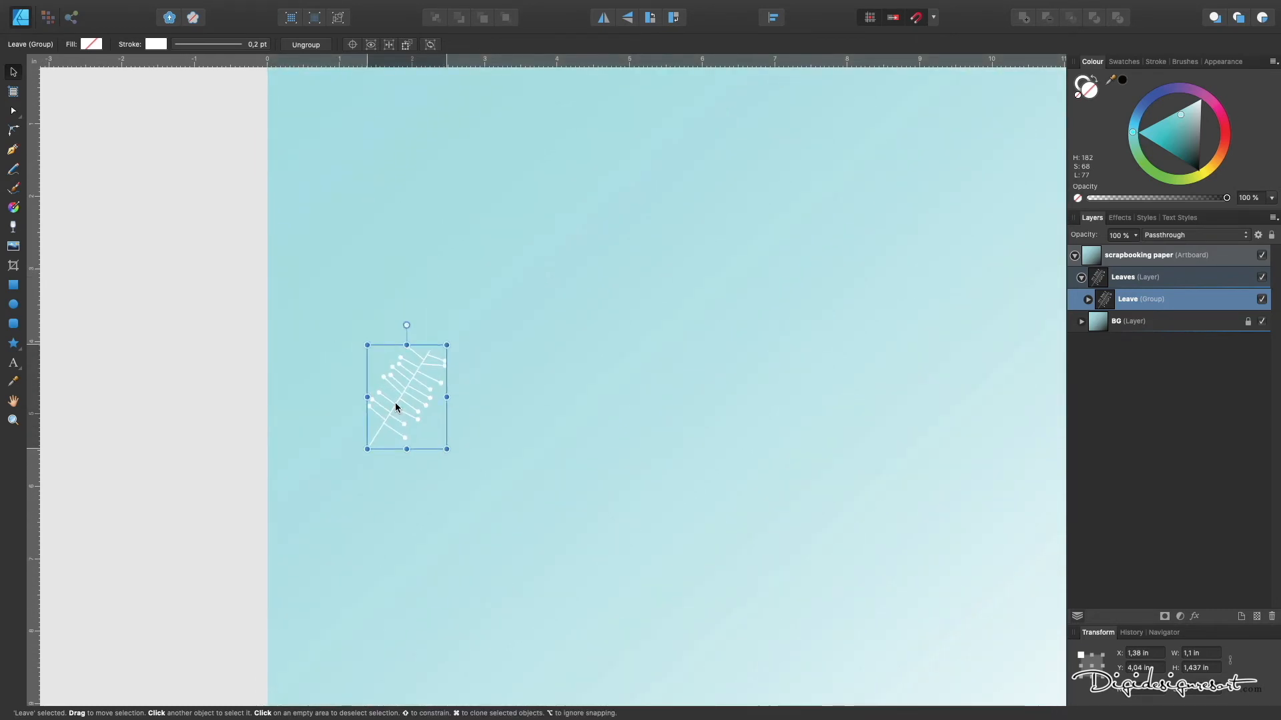
pyautogui.press('super+0')
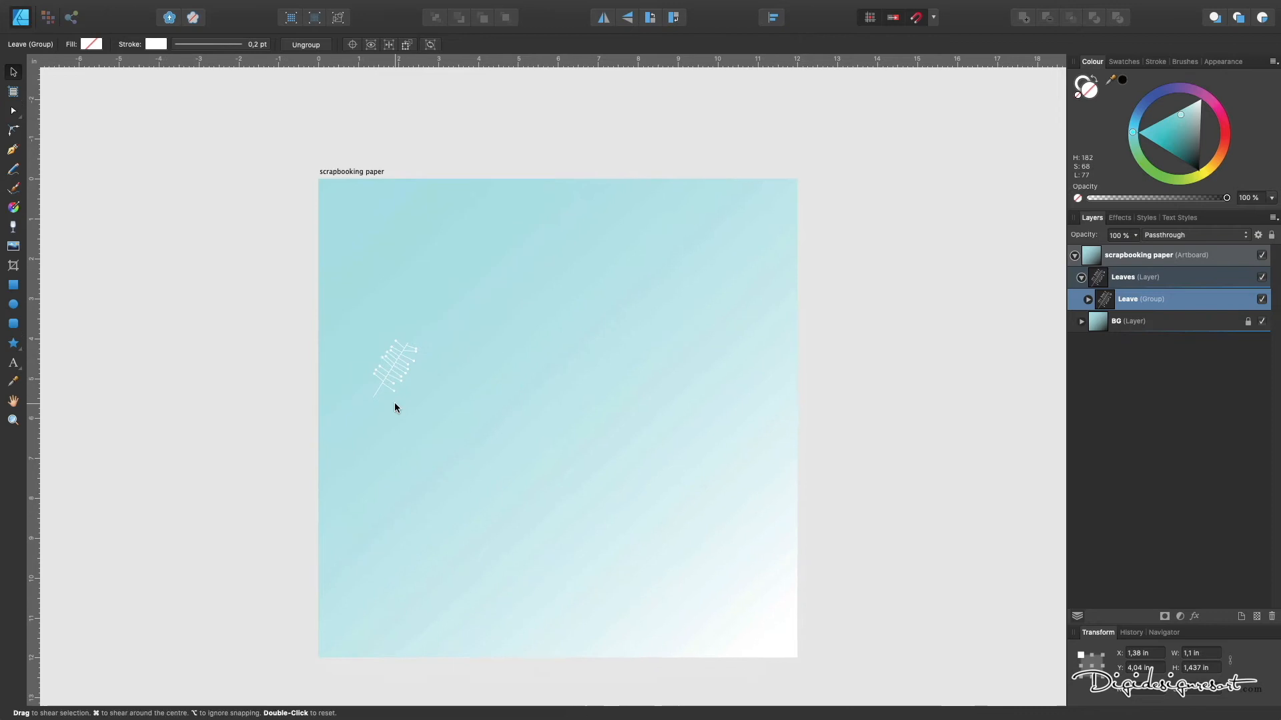
pyautogui.scroll(-1, 394, 402)
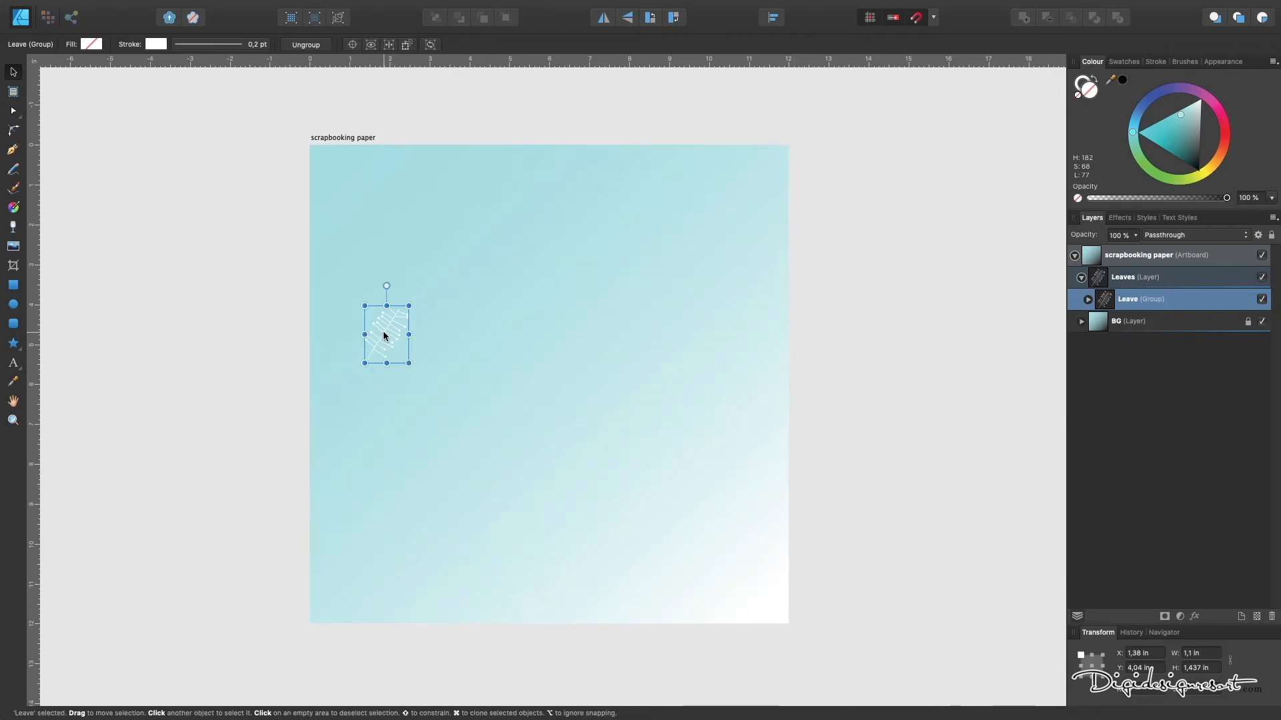
pyautogui.click(156, 45)
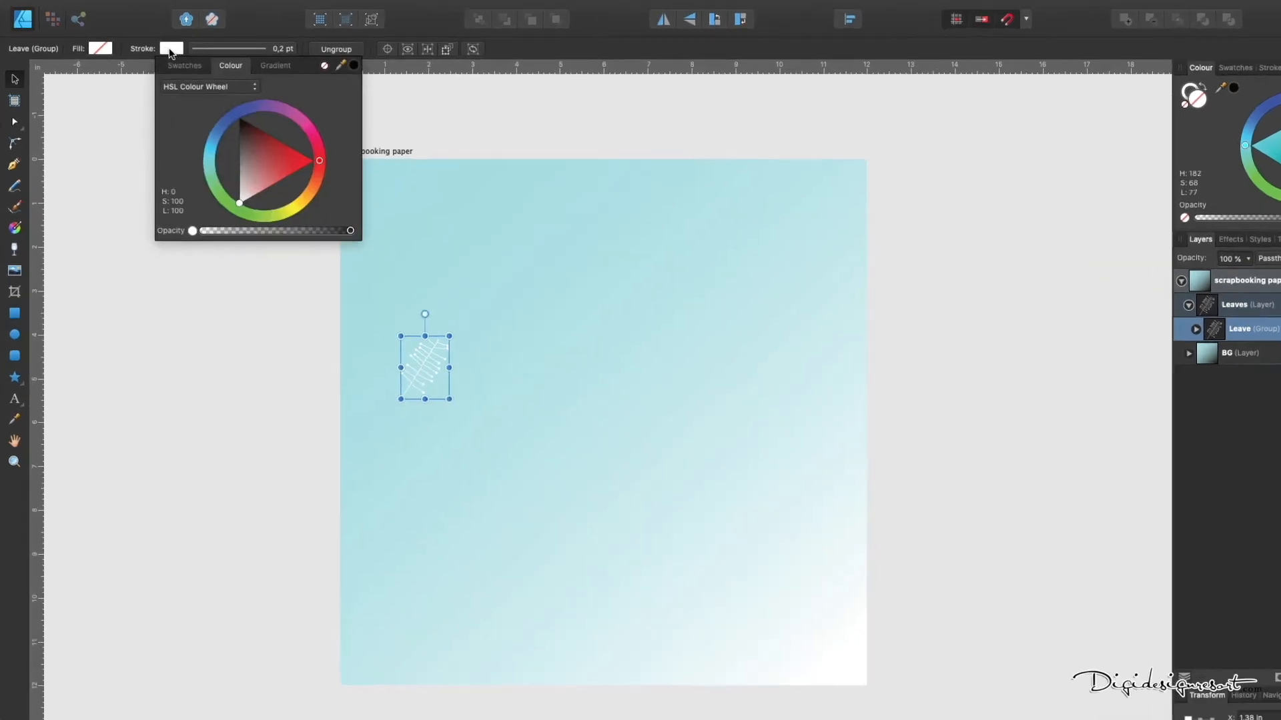
pyautogui.click(218, 108)
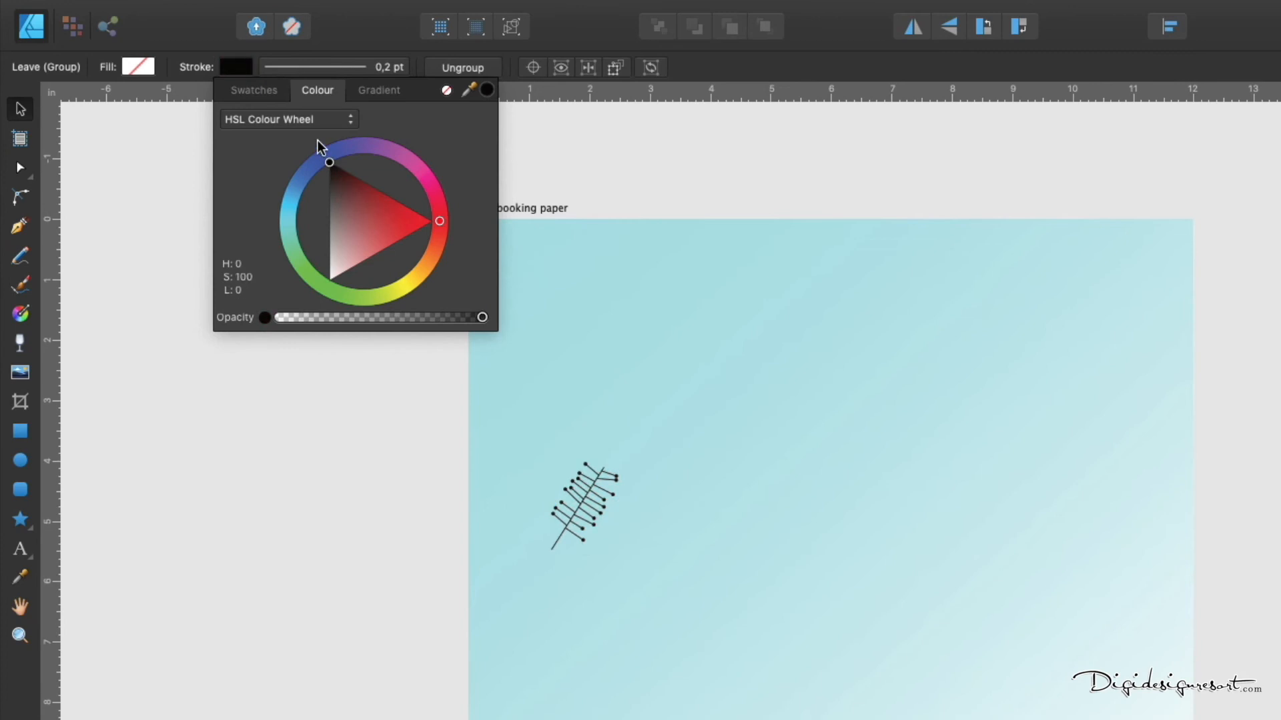
# Move the leaf to the paper's lower-left area and repeat its duplication up and to the right, forming a diagonal row of six leaves.
pyautogui.moveTo(582, 501); pyautogui.dragTo(505, 497)
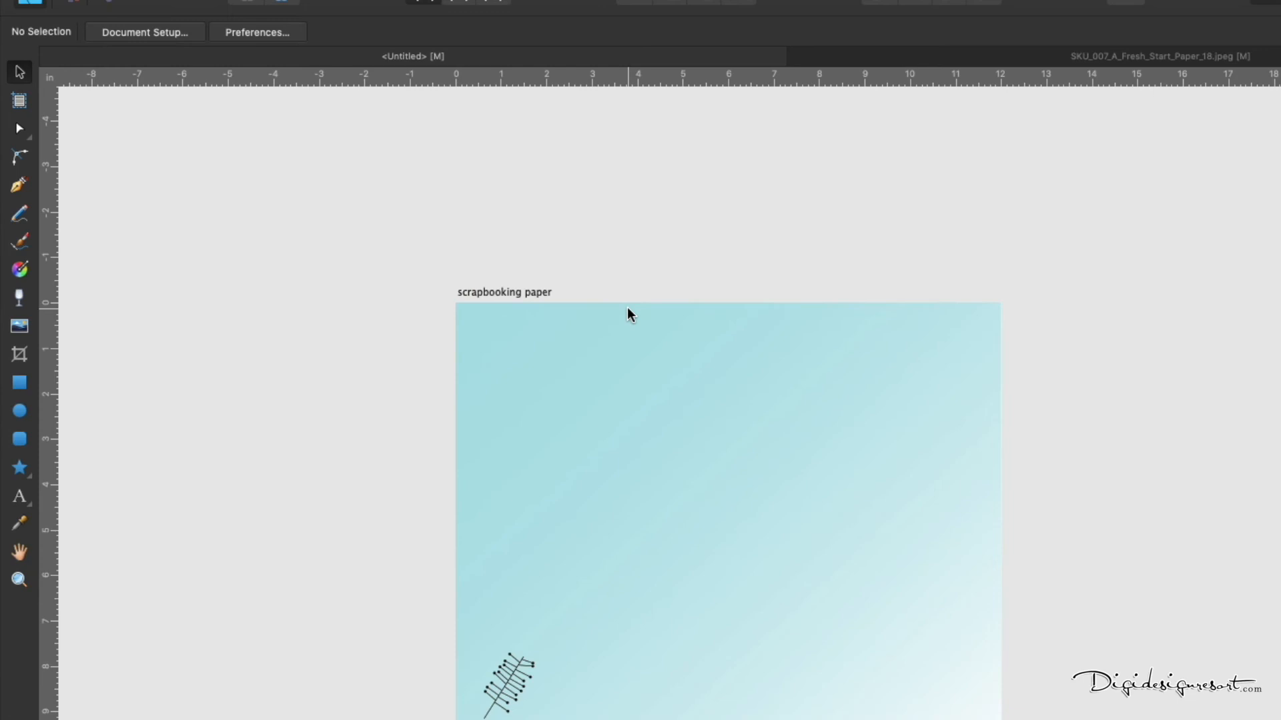
pyautogui.press('super+j')
pyautogui.press('super+j')
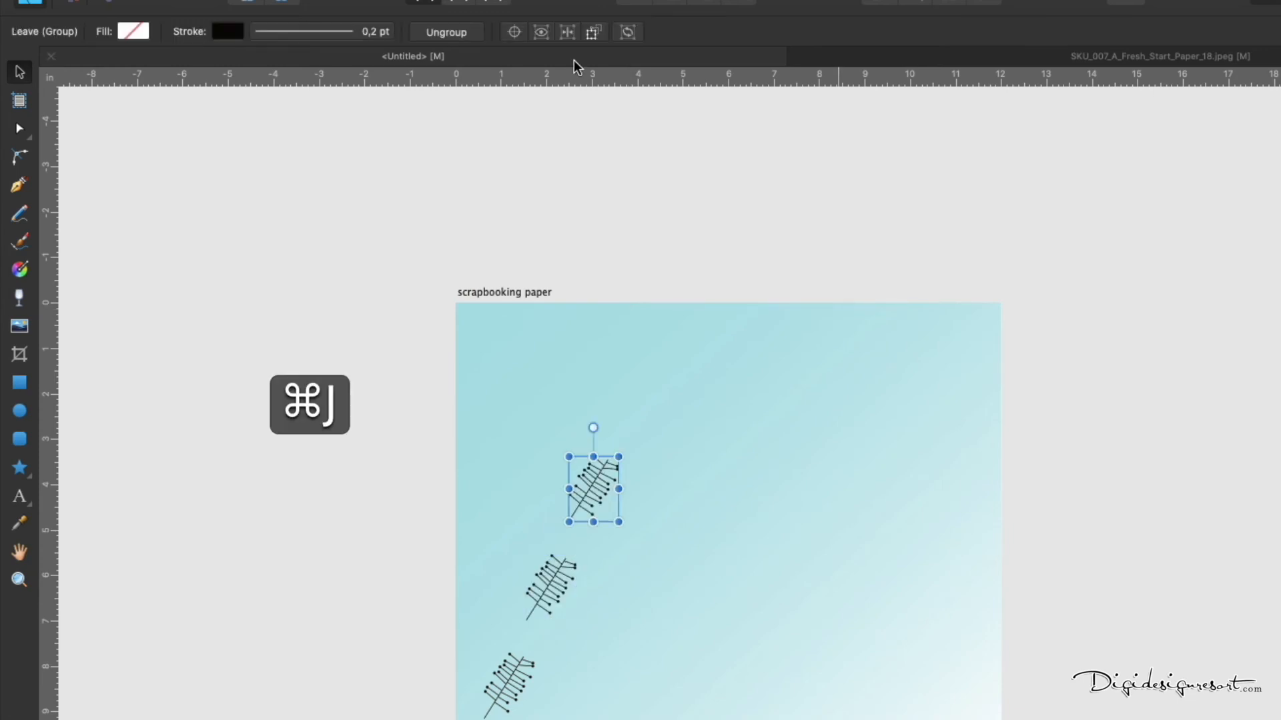
pyautogui.press('super+j')
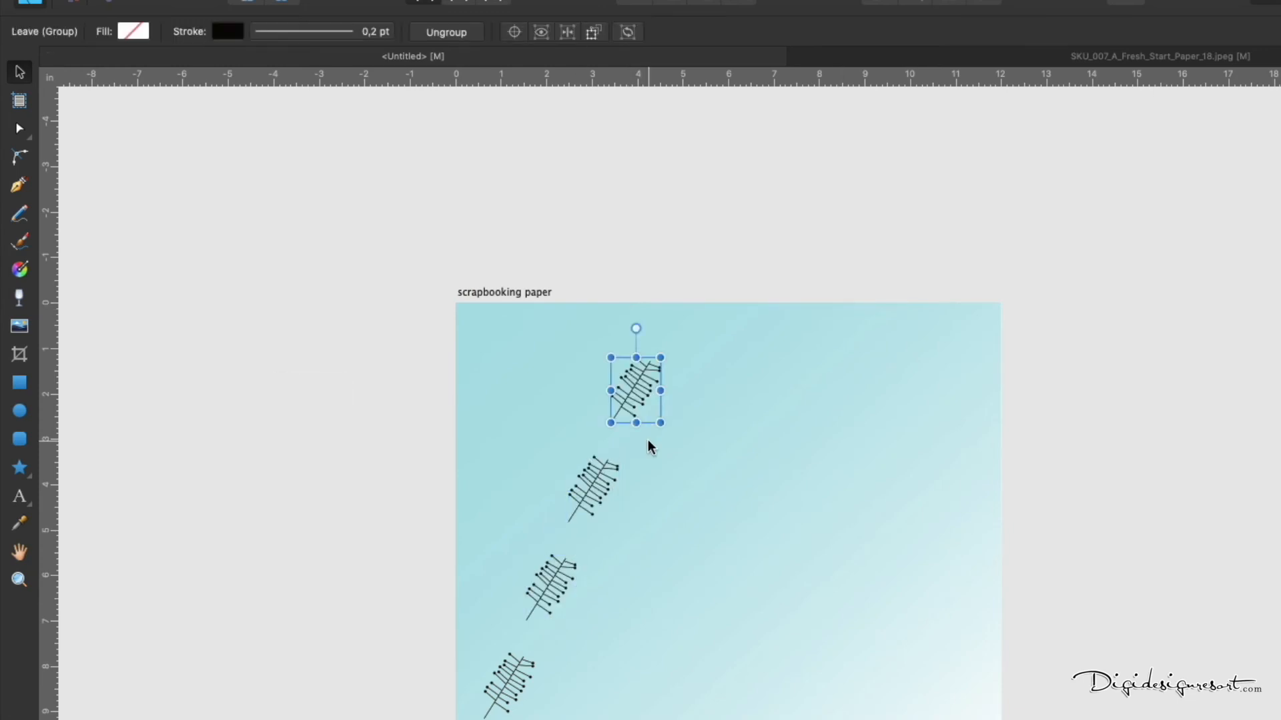
pyautogui.press('super+j')
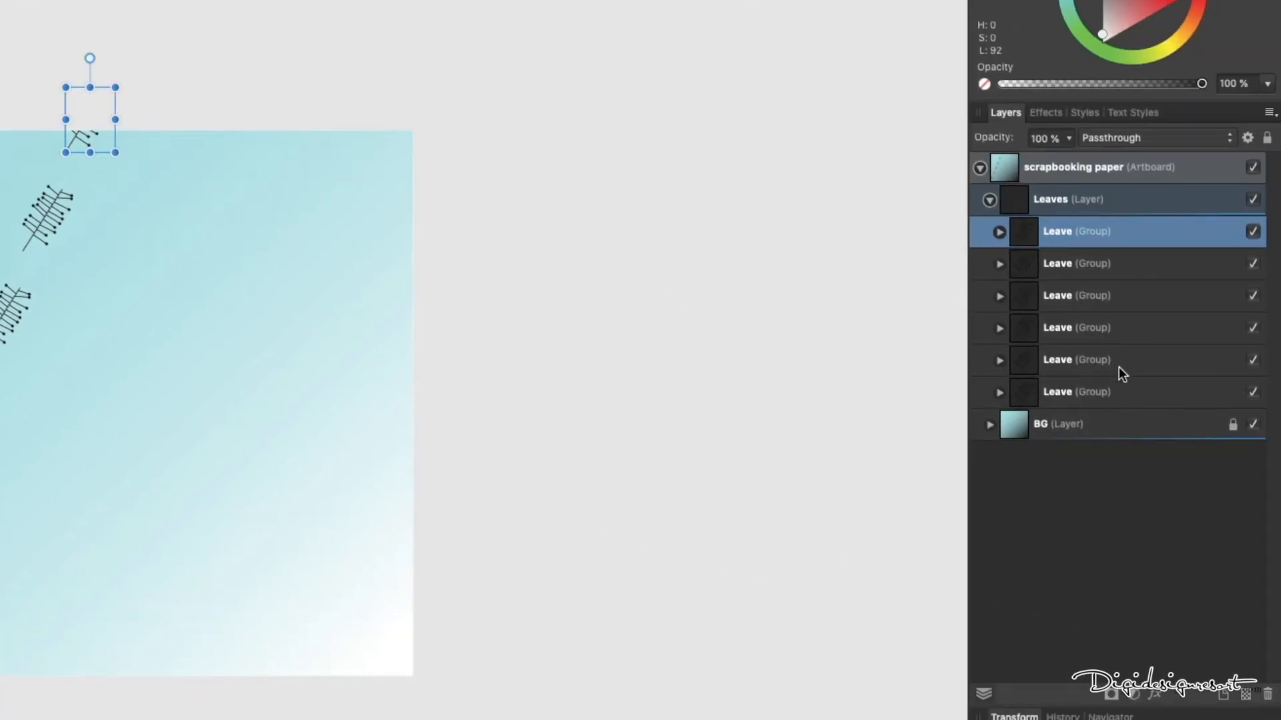
# Group the six leaves and duplicate the group repeatedly down and to the right, filling the lower part of the paper with diagonal rows.
pyautogui.keyDown('shift'); pyautogui.click(1123, 392); pyautogui.keyUp('shift')
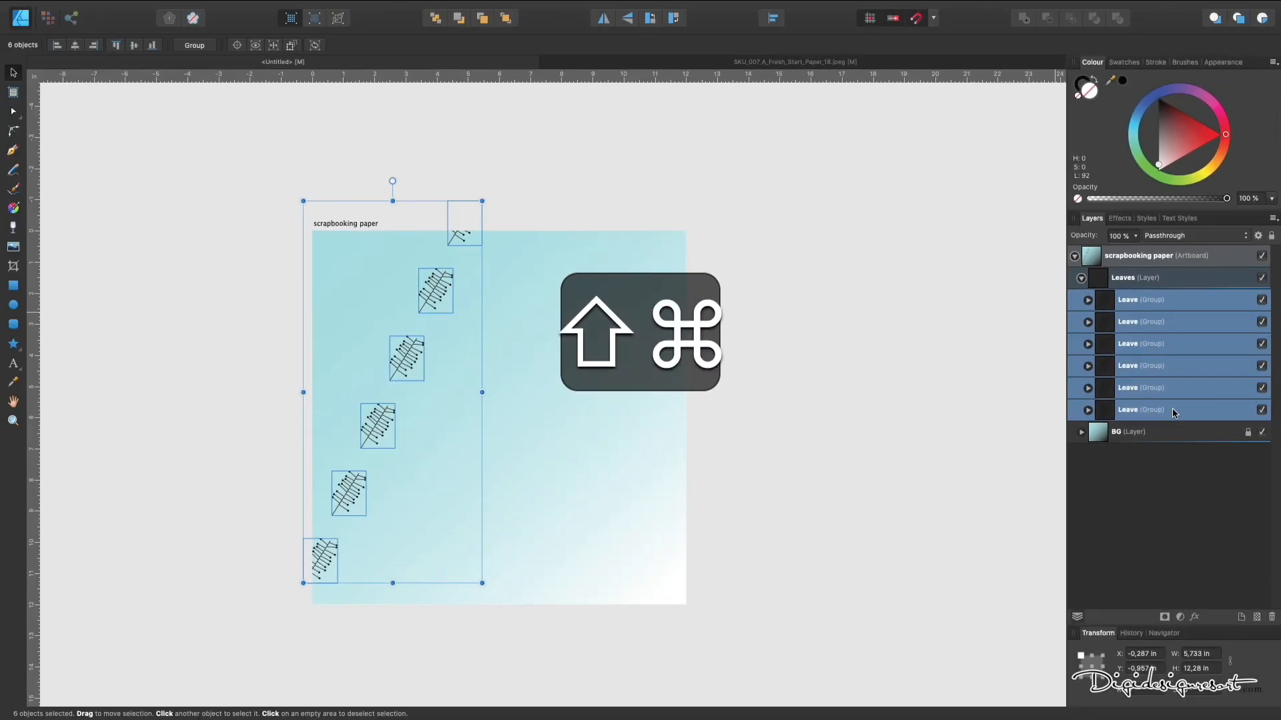
pyautogui.press('super+g')
pyautogui.press('super+j')
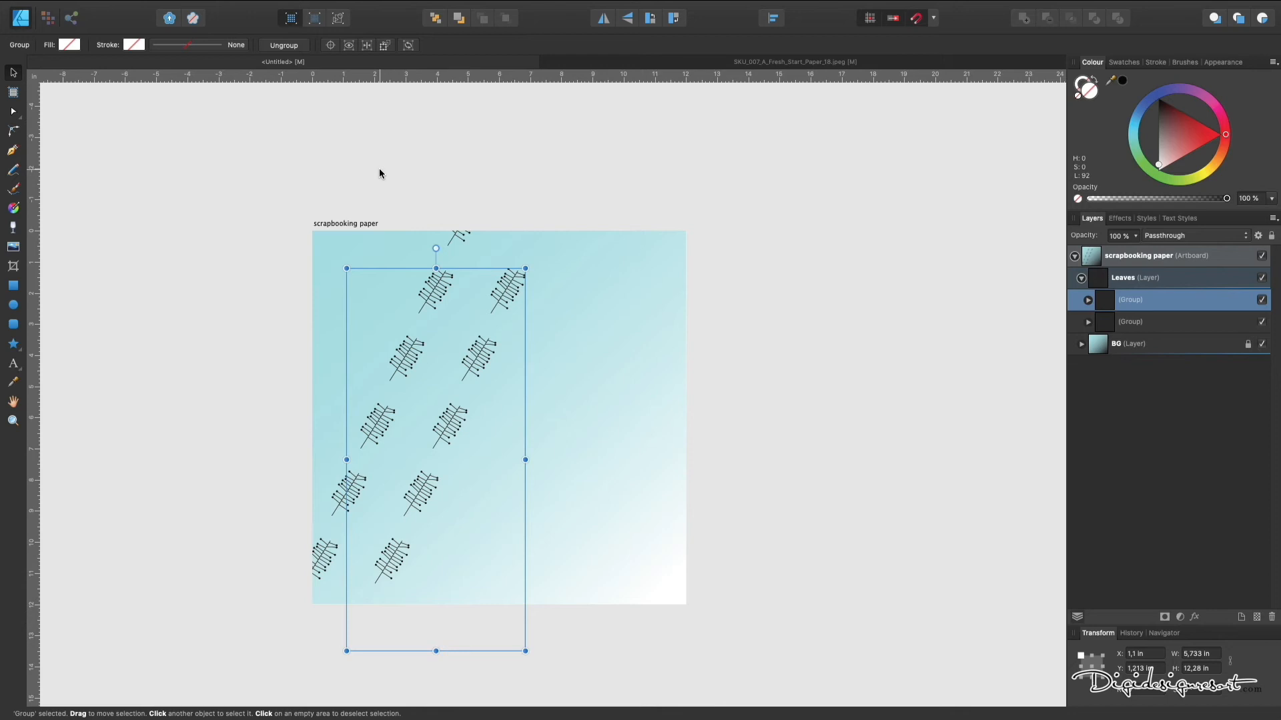
pyautogui.press('super+j')
pyautogui.press('super+j')
pyautogui.press('super+j')
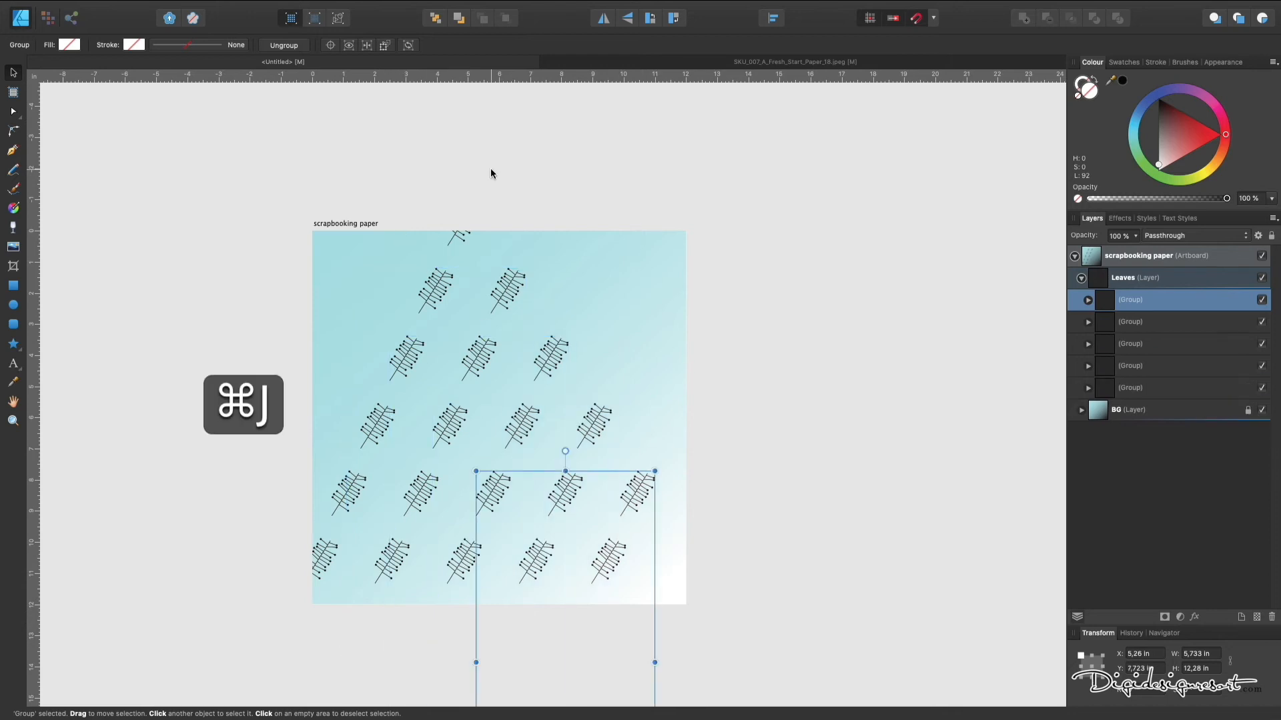
pyautogui.press('super+j')
pyautogui.press('super+j')
# Copy the first leaf row up and left to about X -1.667 in, Y -3.123 in, and repeat the duplication once to fill the upper-left corner.
pyautogui.click(438, 292)
pyautogui.moveTo(438, 292); pyautogui.dragTo(374, 293)
pyautogui.click(402, 251)
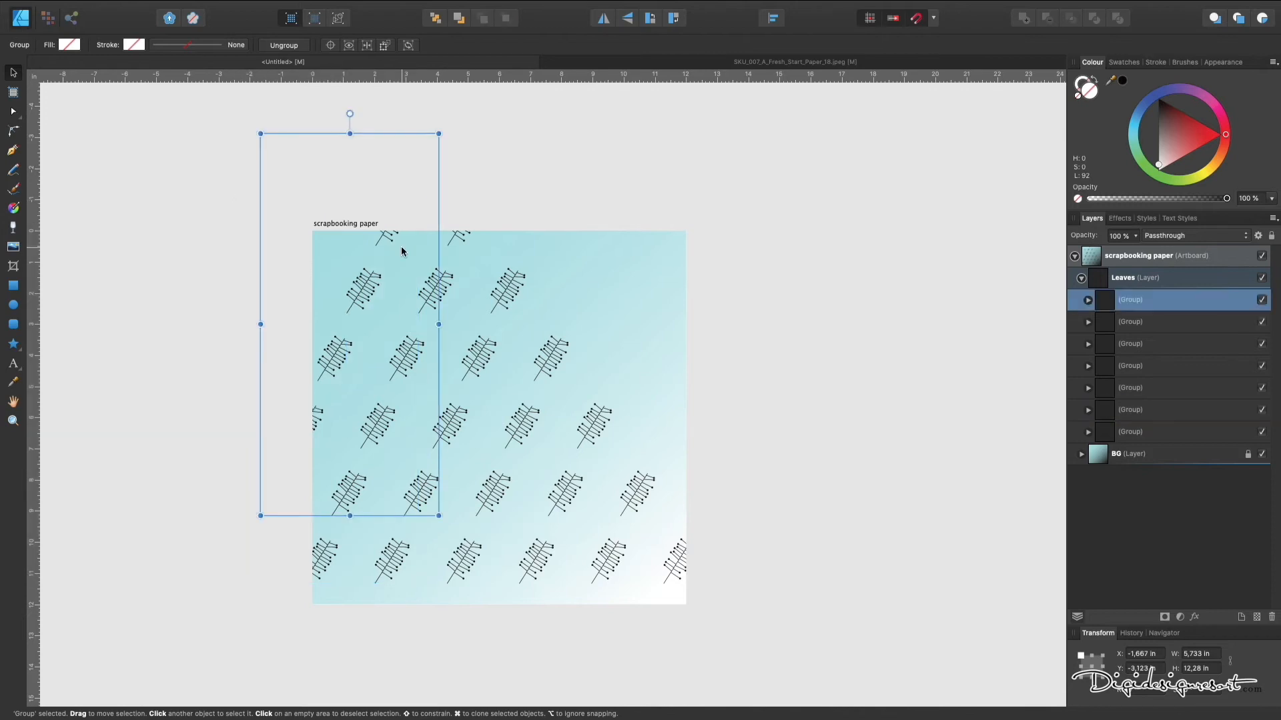
pyautogui.press('super+j')
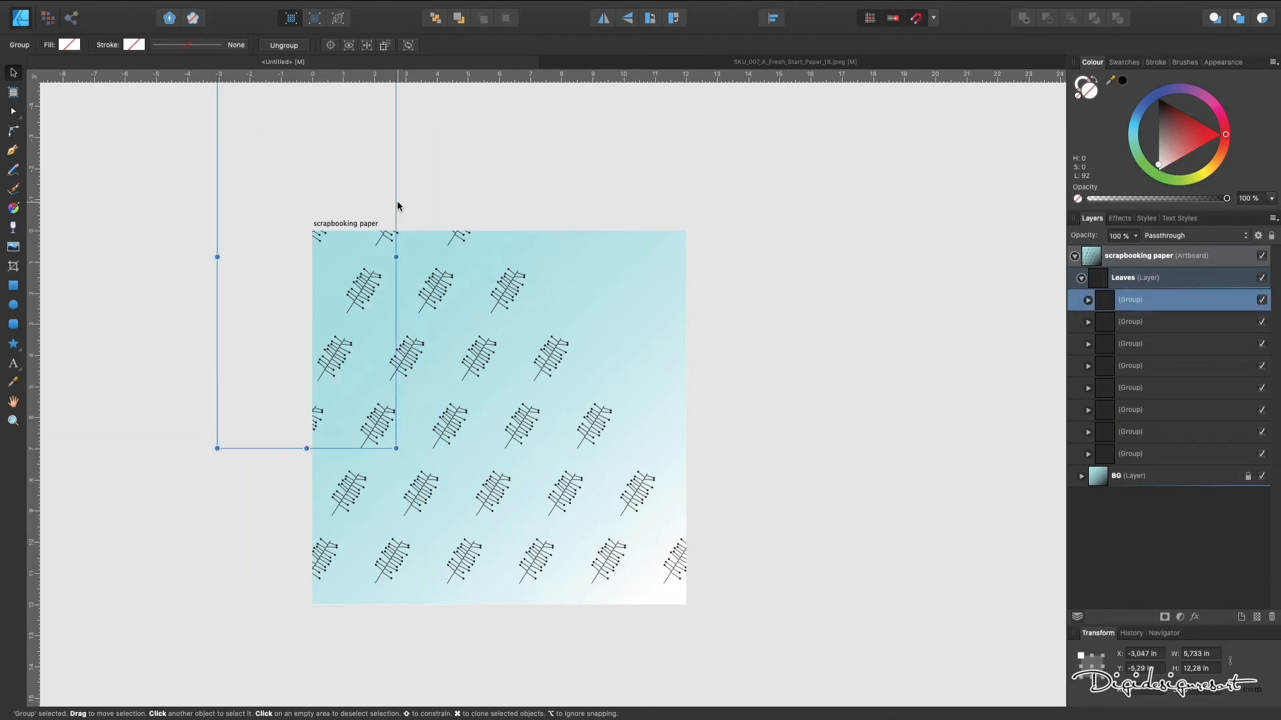
pyautogui.click(398, 204)
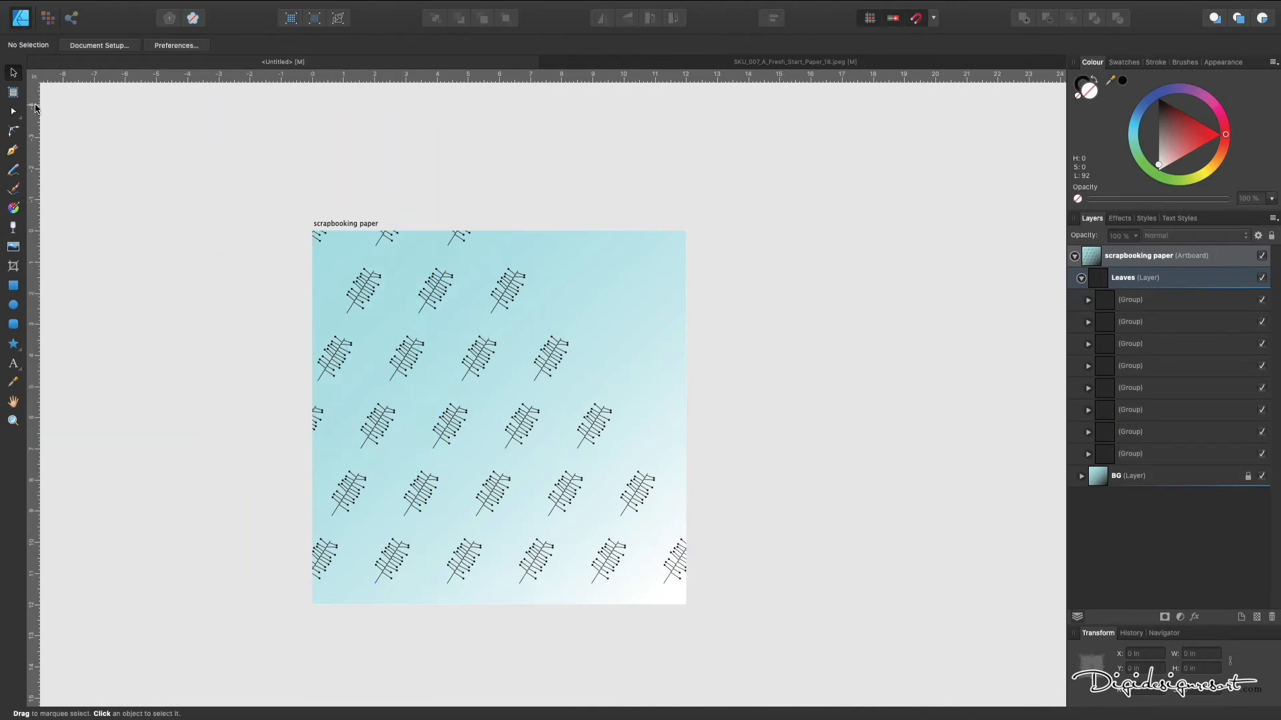
# Place a vertical guide just past the second row's fourth leaf and a horizontal guide along the base of the first full leaf row.
pyautogui.moveTo(32, 115); pyautogui.dragTo(455, 134)
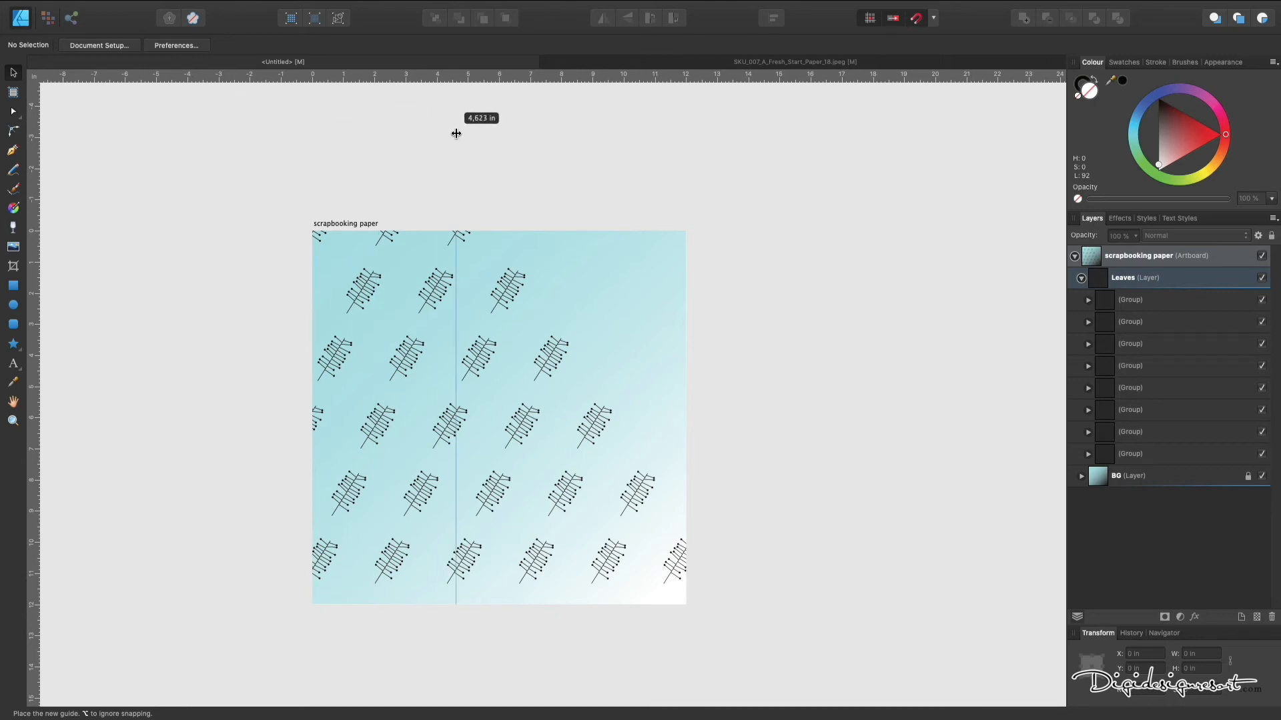
pyautogui.moveTo(455, 133); pyautogui.dragTo(571, 137)
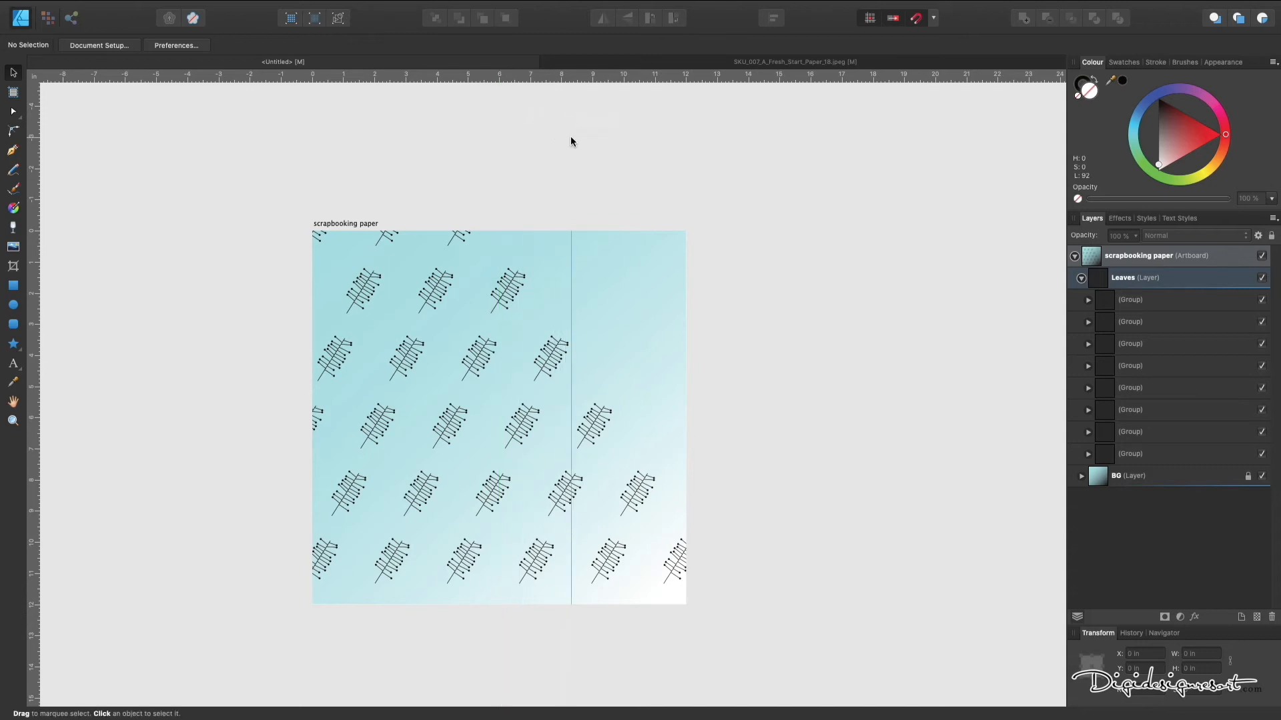
pyautogui.moveTo(561, 77); pyautogui.dragTo(578, 314)
# Duplicate the last leaf of the second full row and place the copy in the first full row at about X 8.09 in, Y 1.23 in.
pyautogui.click(546, 363)
pyautogui.doubleClick(546, 363)
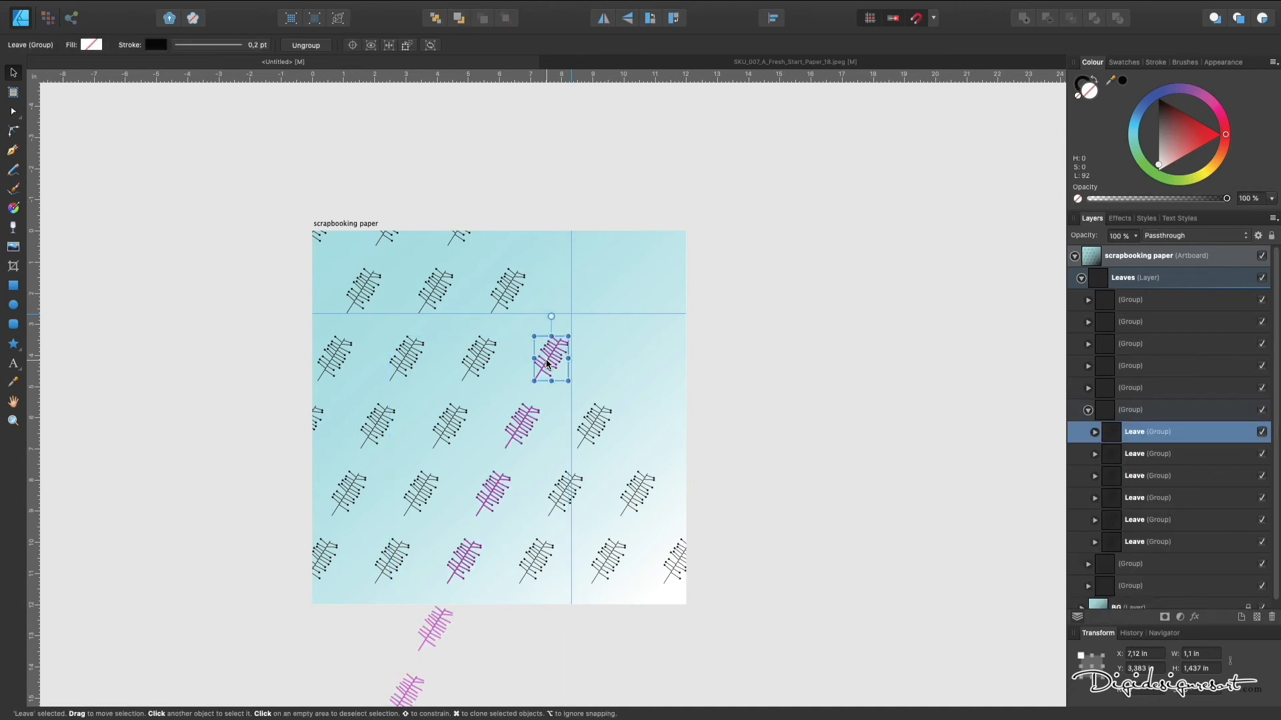
pyautogui.press('super+j')
pyautogui.moveTo(547, 364); pyautogui.dragTo(572, 296)
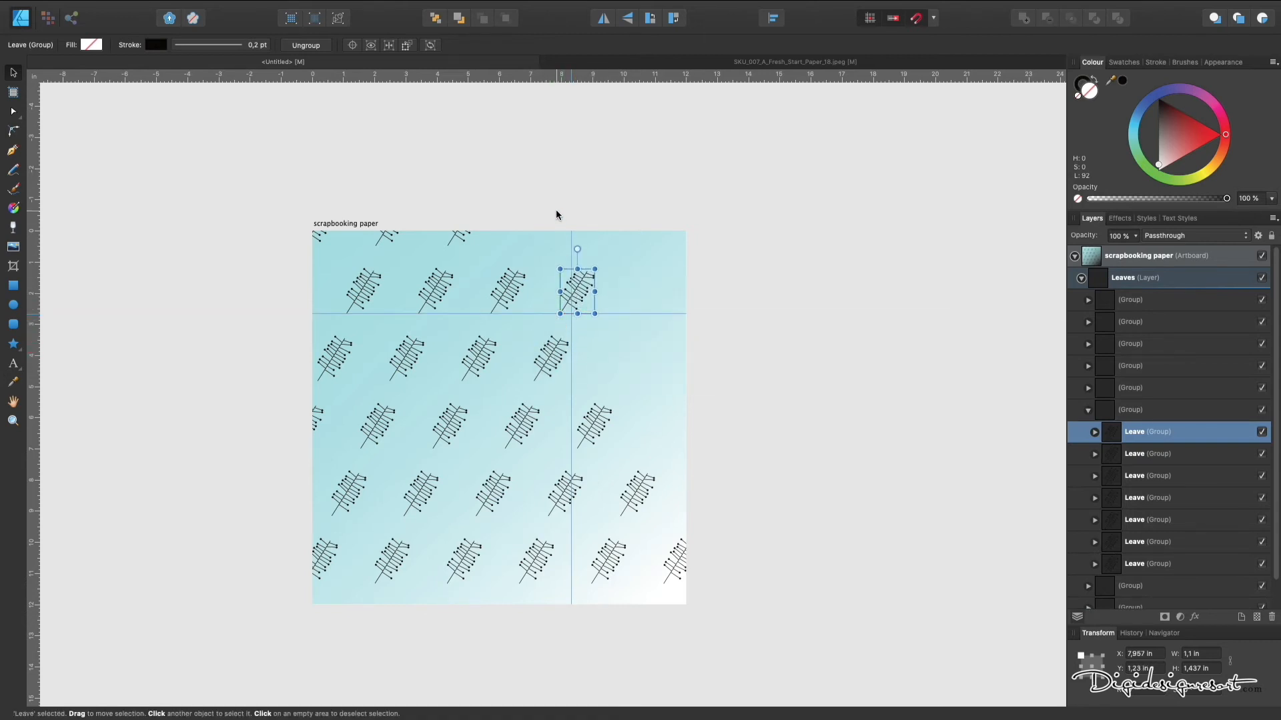
pyautogui.hotkey('shift', 'Right')
pyautogui.hotkey('shift', 'Right')
pyautogui.hotkey('shift', 'Right')
pyautogui.hotkey('shift', 'Right')
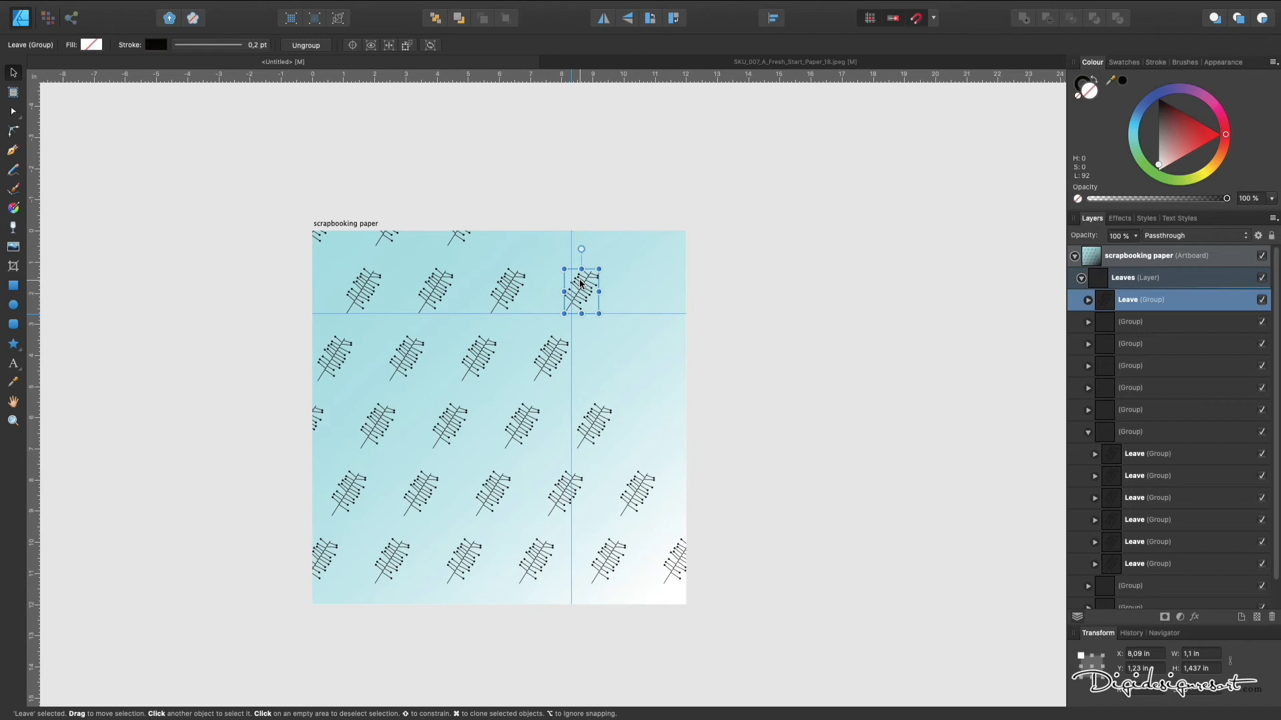
# Duplicate that leaf and place the copy at the end of the first full row, at about X 10.213 in, Y 1.23 in.
pyautogui.press('super')
pyautogui.press('super+j')
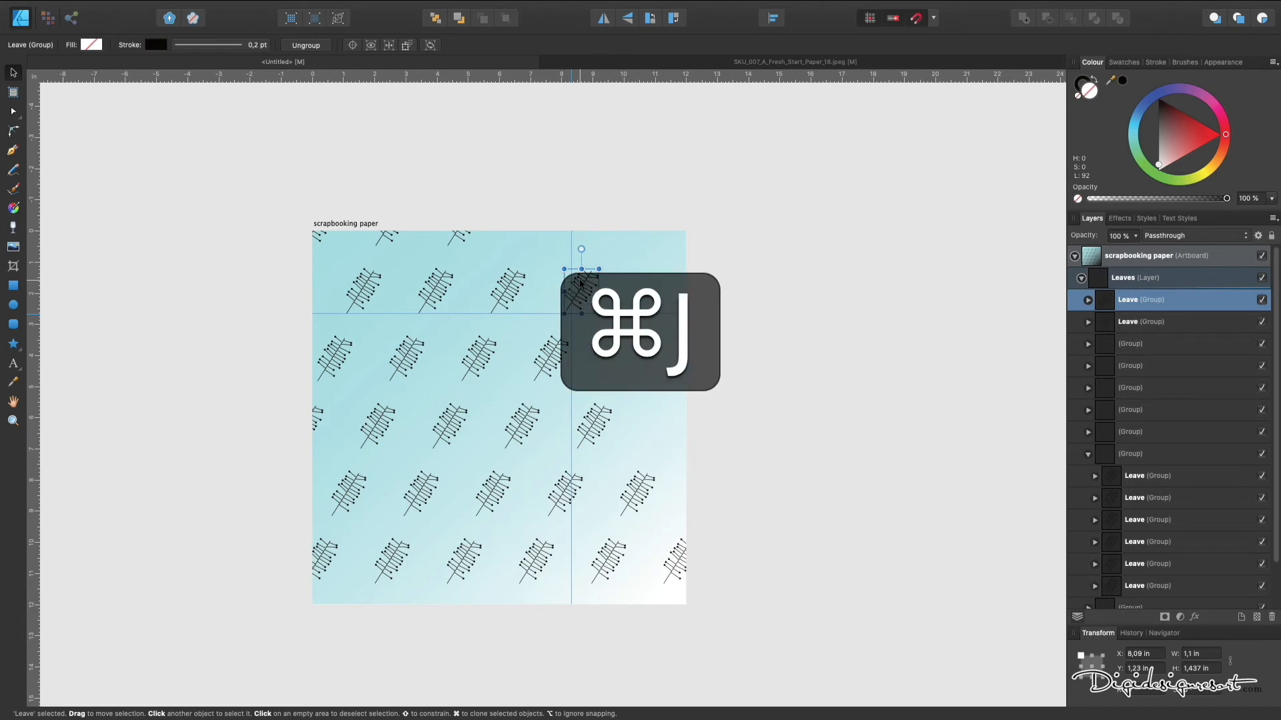
pyautogui.moveTo(580, 282); pyautogui.dragTo(641, 284)
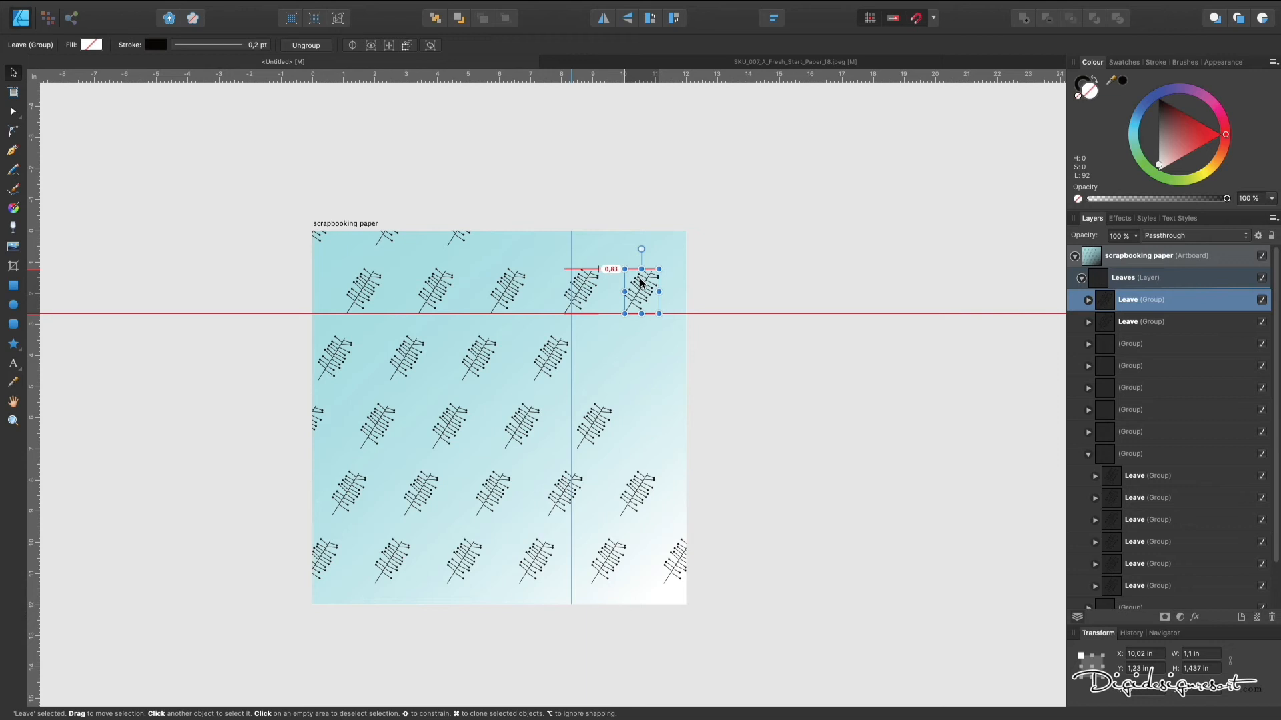
pyautogui.moveTo(641, 283); pyautogui.dragTo(572, 287)
pyautogui.keyDown('super'); pyautogui.click(647, 290); pyautogui.keyUp('super')
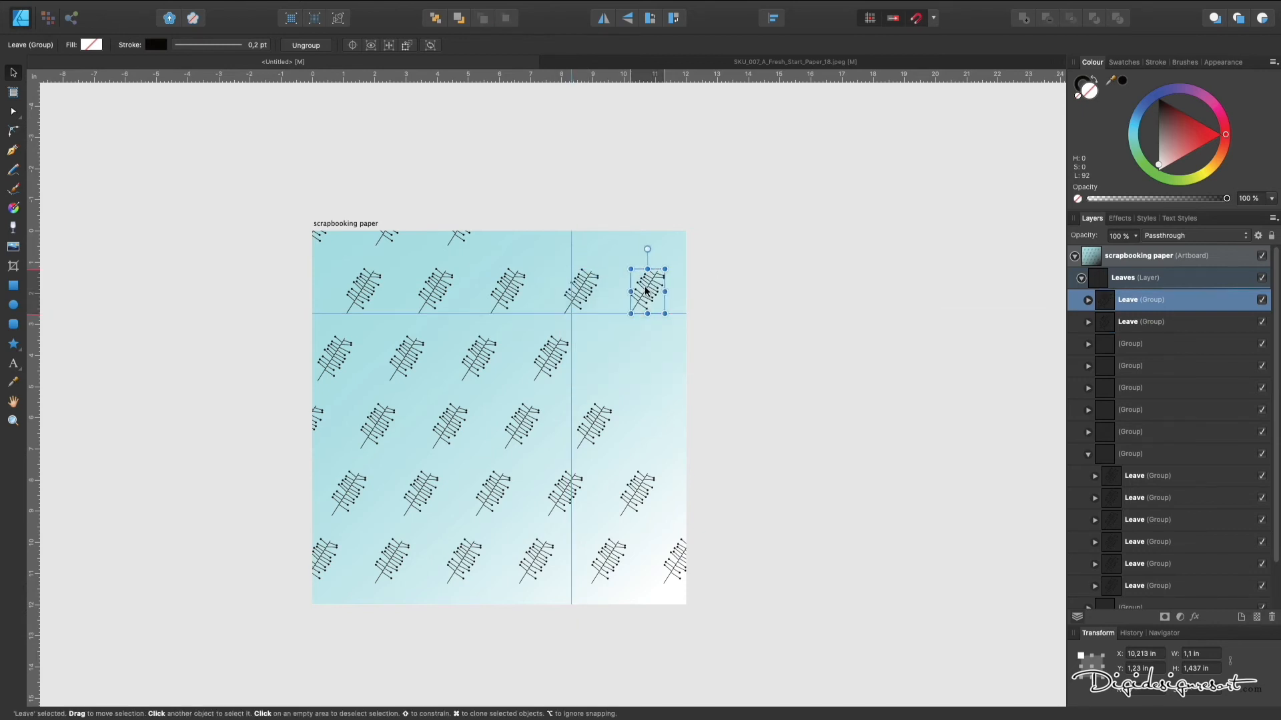
# Add a leaf copy at the end of the second full row, at about X 9.473 in, Y 3.393 in.
pyautogui.click(325, 236)
pyautogui.click(434, 285)
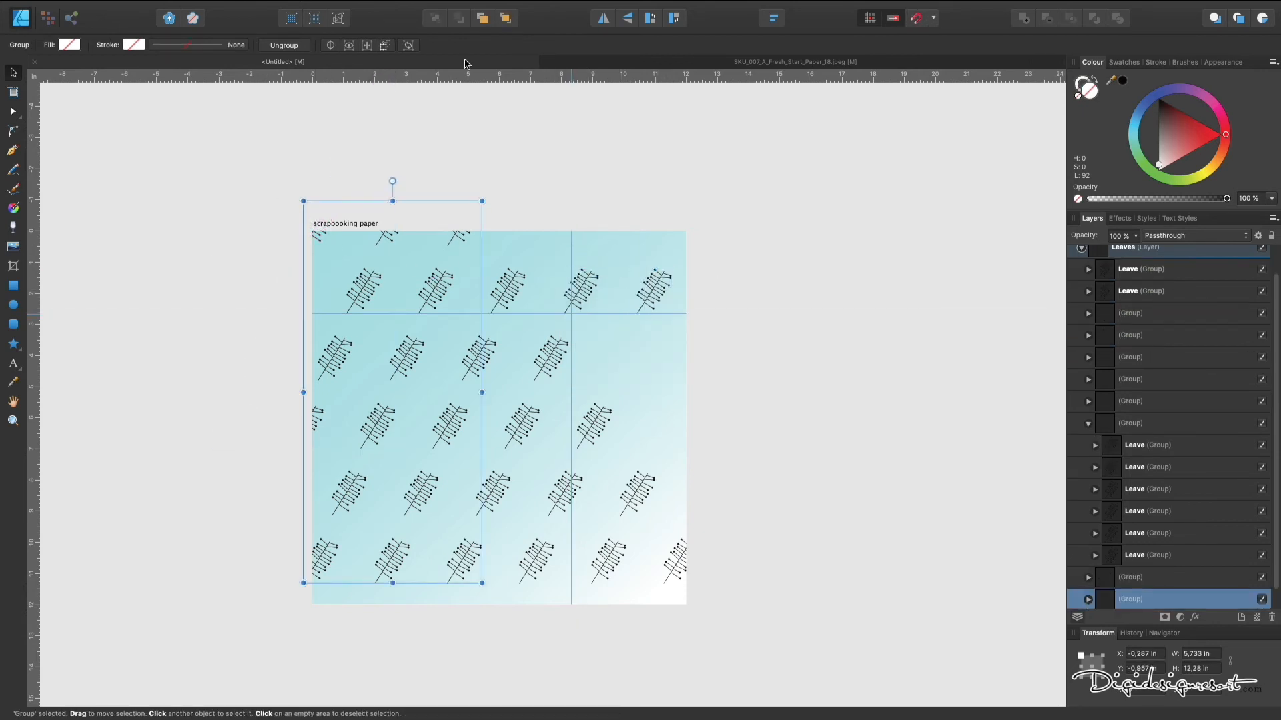
pyautogui.press('super+v')
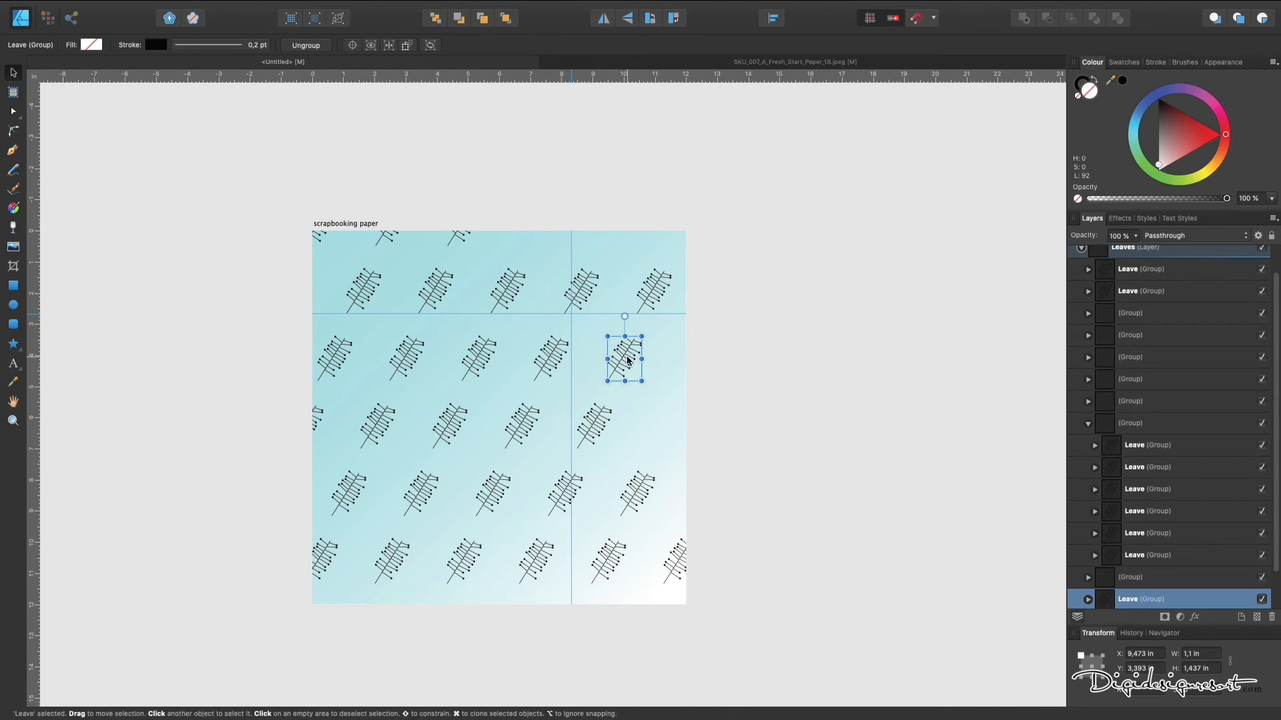
# Add a leaf copy at the end of the third full row and move the horizontal guide to that row's base.
pyautogui.keyDown('super'); pyautogui.moveTo(627, 360); pyautogui.dragTo(662, 431); pyautogui.keyUp('super')
pyautogui.rightClick(551, 422)
pyautogui.click(529, 436)
pyautogui.moveTo(526, 313); pyautogui.dragTo(535, 449)
# Copy the cropped leaf at the paper's top edge to about X 6.553 in, Y -0.957 in, and duplicate it twice more toward the upper-right corner.
pyautogui.click(457, 242)
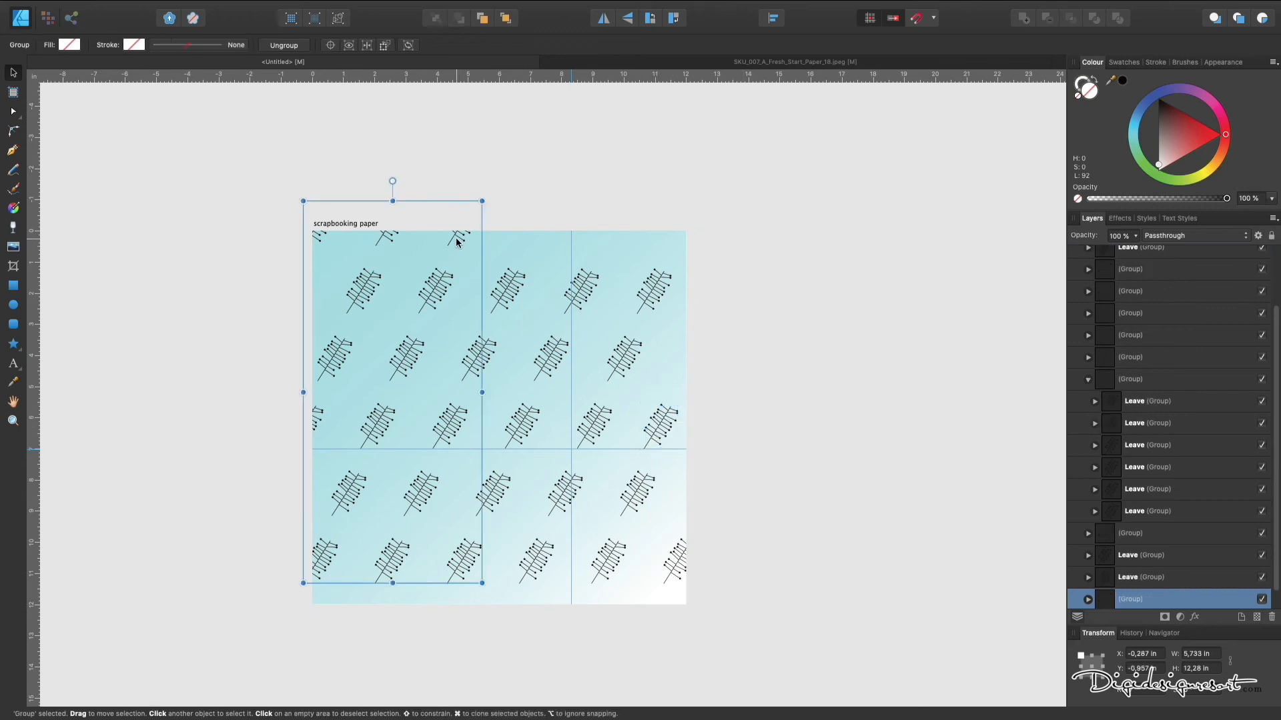
pyautogui.keyDown('super'); pyautogui.click(457, 242); pyautogui.keyUp('super')
pyautogui.moveTo(417, 448); pyautogui.dragTo(532, 239)
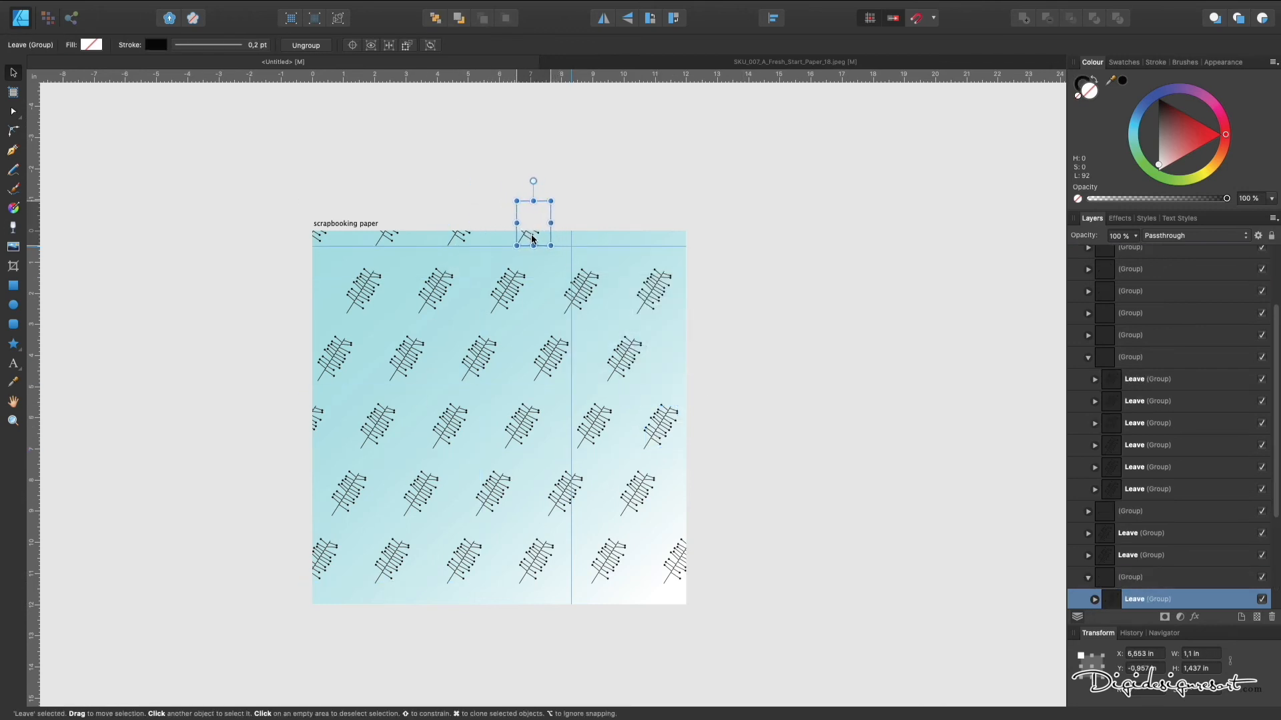
pyautogui.press('super+j')
pyautogui.press('super+j')
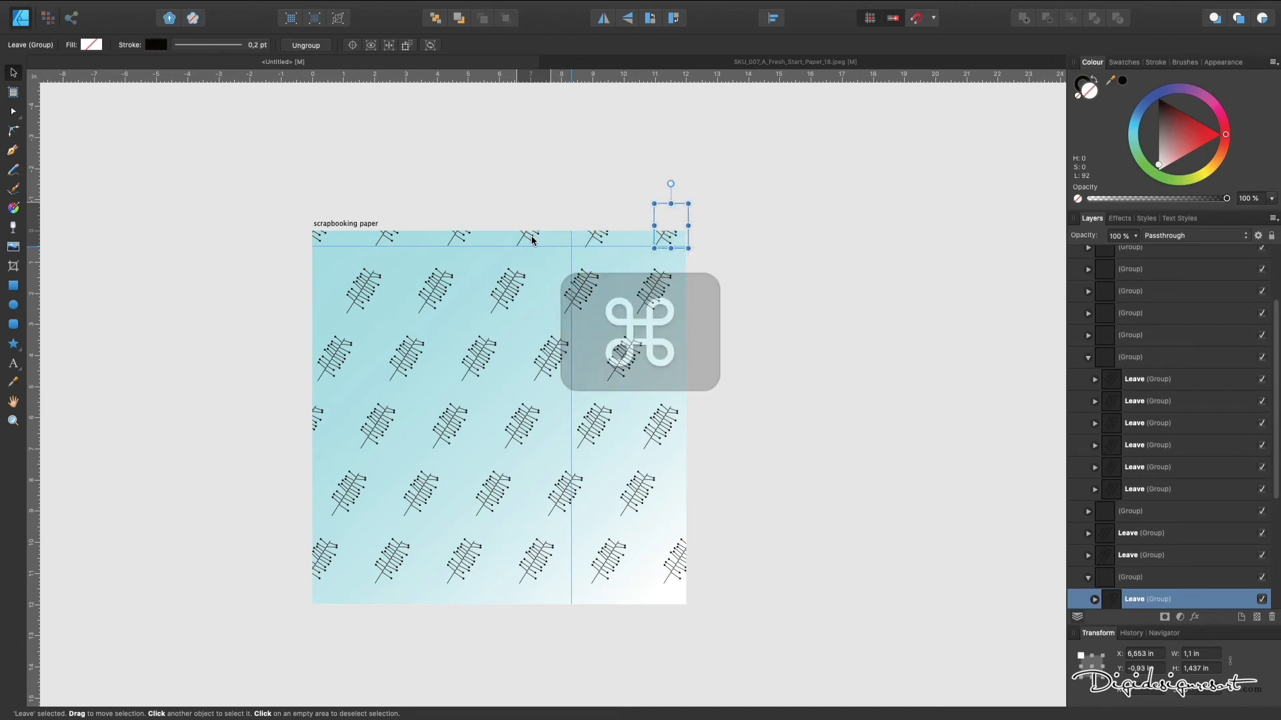
# Deselect the leaves and remove the horizontal and vertical guides from the paper.
pyautogui.click(611, 358)
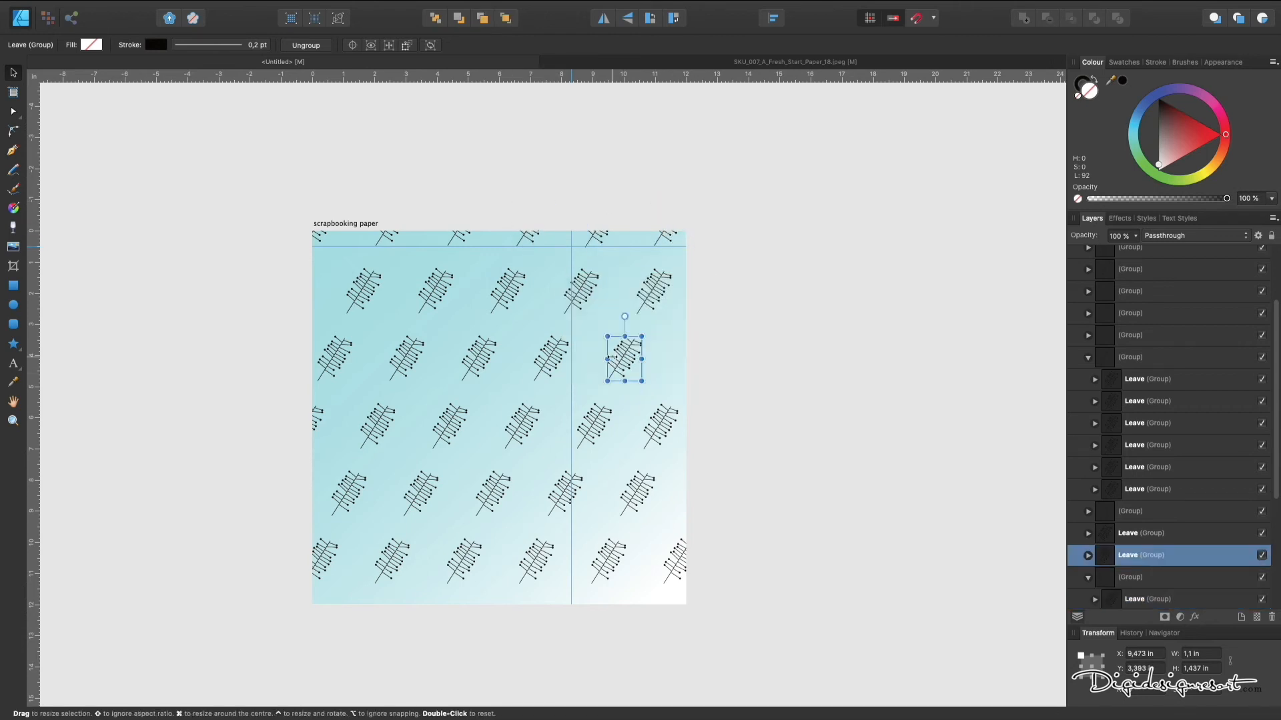
pyautogui.press('super+d')
pyautogui.moveTo(399, 248); pyautogui.dragTo(431, 78)
pyautogui.moveTo(572, 280); pyautogui.dragTo(27, 239)
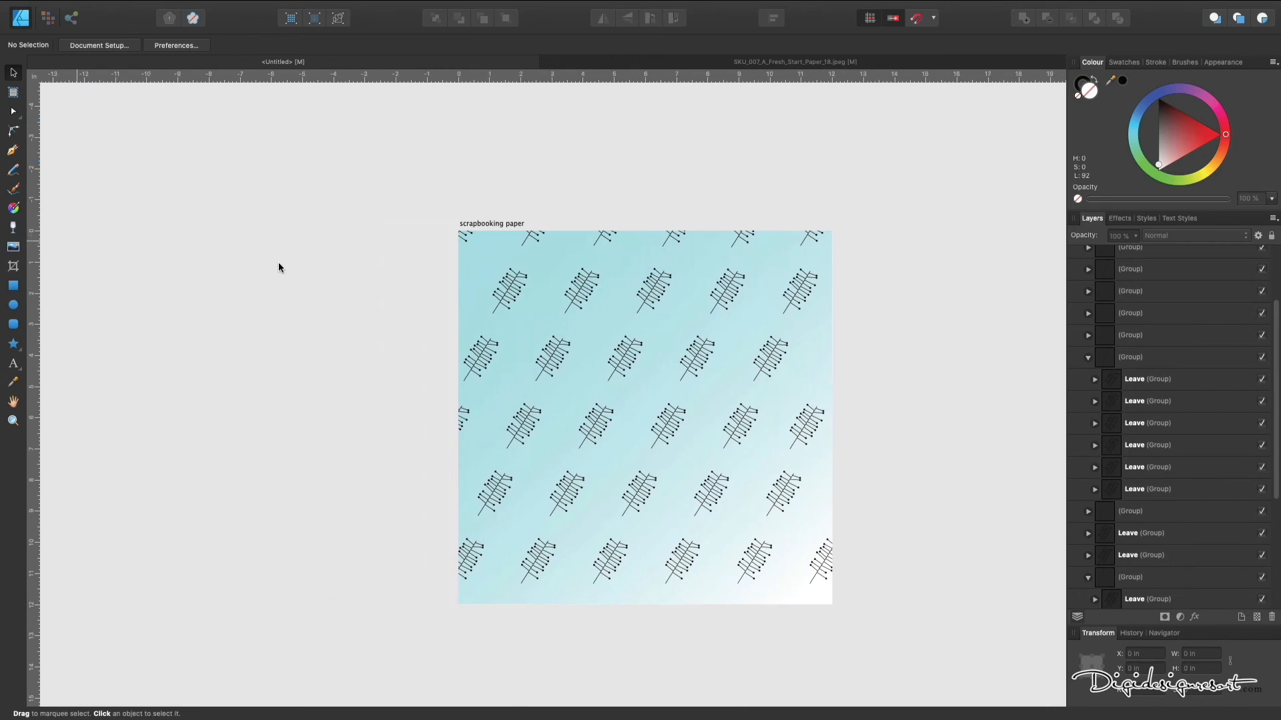
# Duplicate a diagonal leaf group, rotate the copy so its leaves lean the other way, and place it at about X 12.173 in, Y 6.697 in.
pyautogui.click(509, 285)
pyautogui.press('super+j')
pyautogui.moveTo(496, 113); pyautogui.dragTo(656, 427)
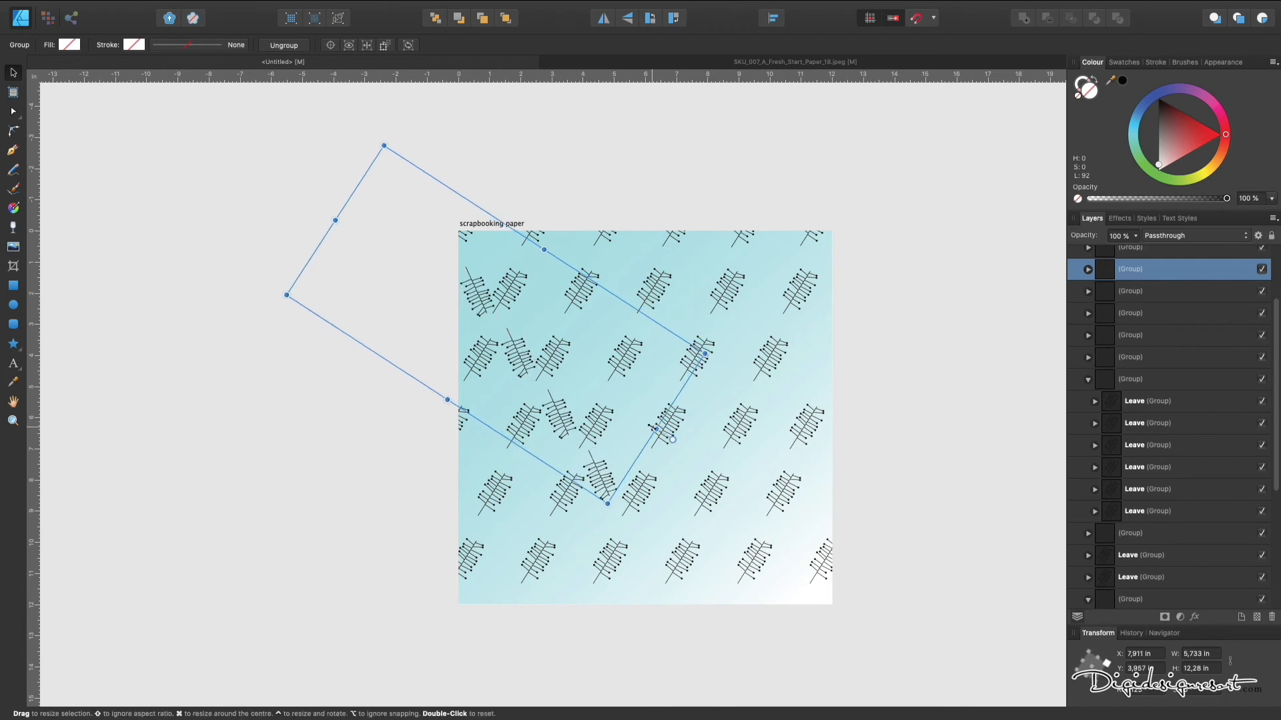
pyautogui.press('super+j')
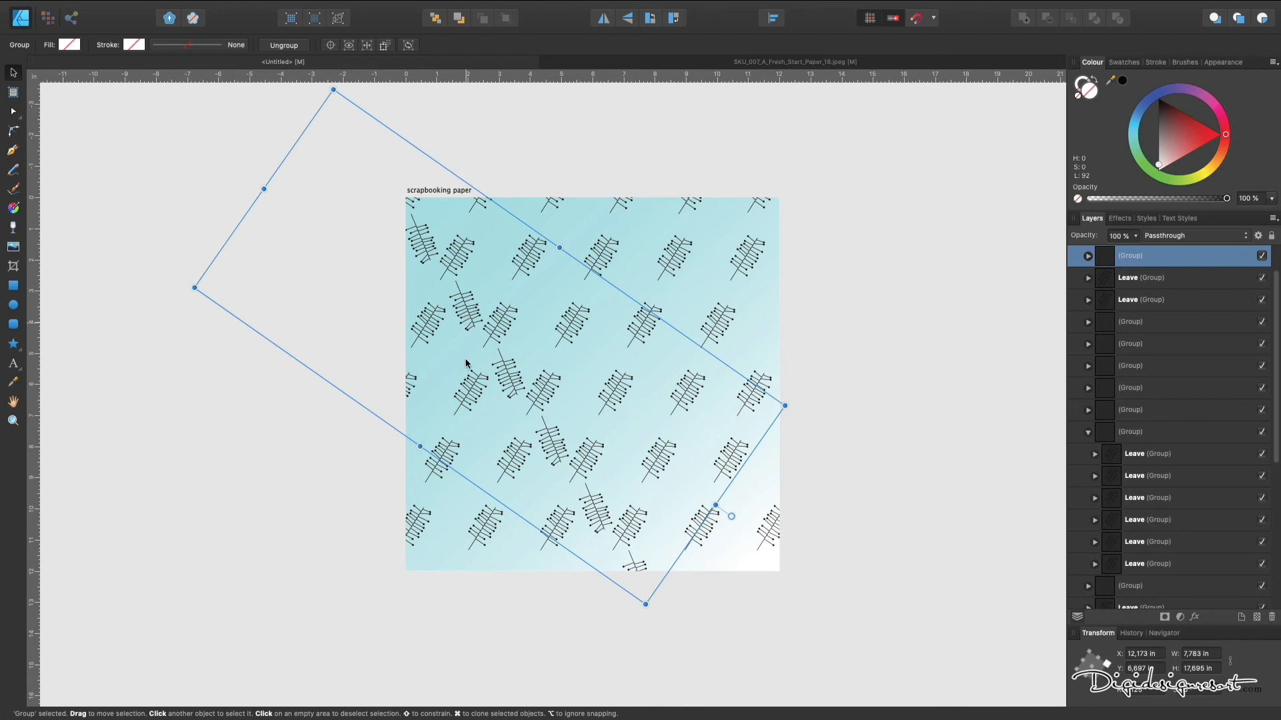
# Copy the rotated leaf group to about X 14.503 in, Y 6.677 in, and repeat the duplicate across to the paper's right edge.
pyautogui.press('super+j')
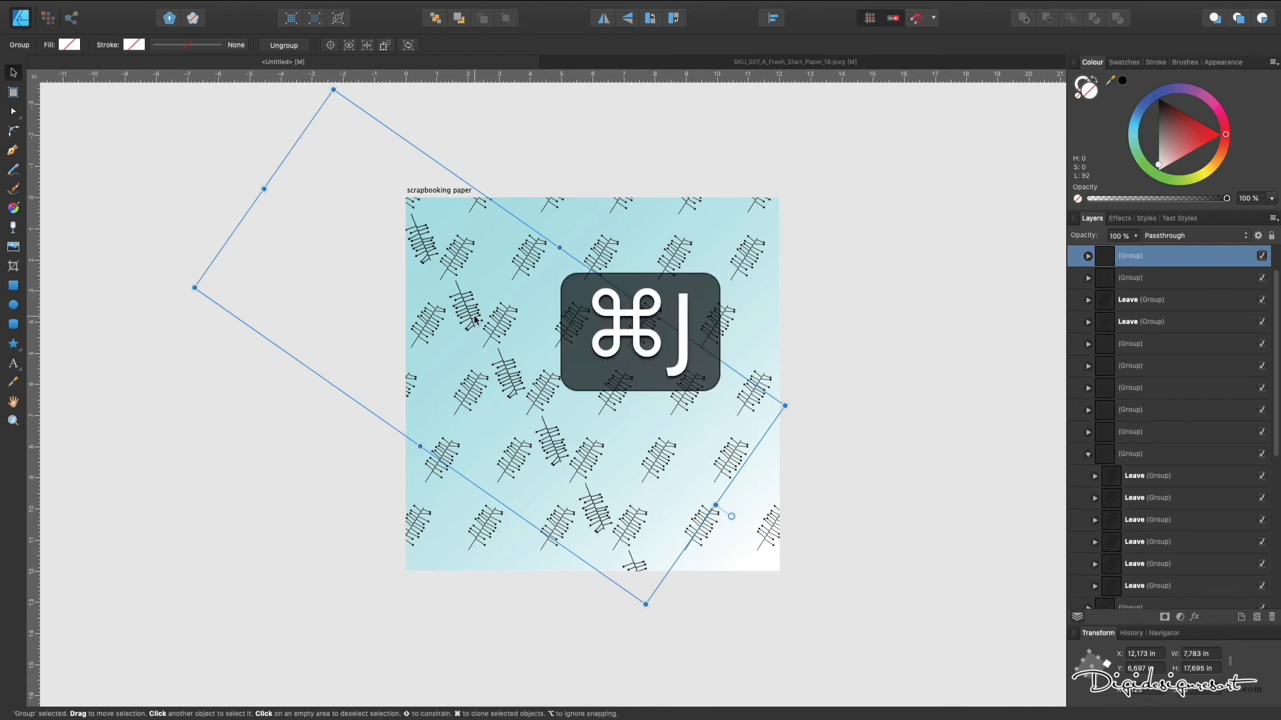
pyautogui.moveTo(474, 321); pyautogui.dragTo(544, 330)
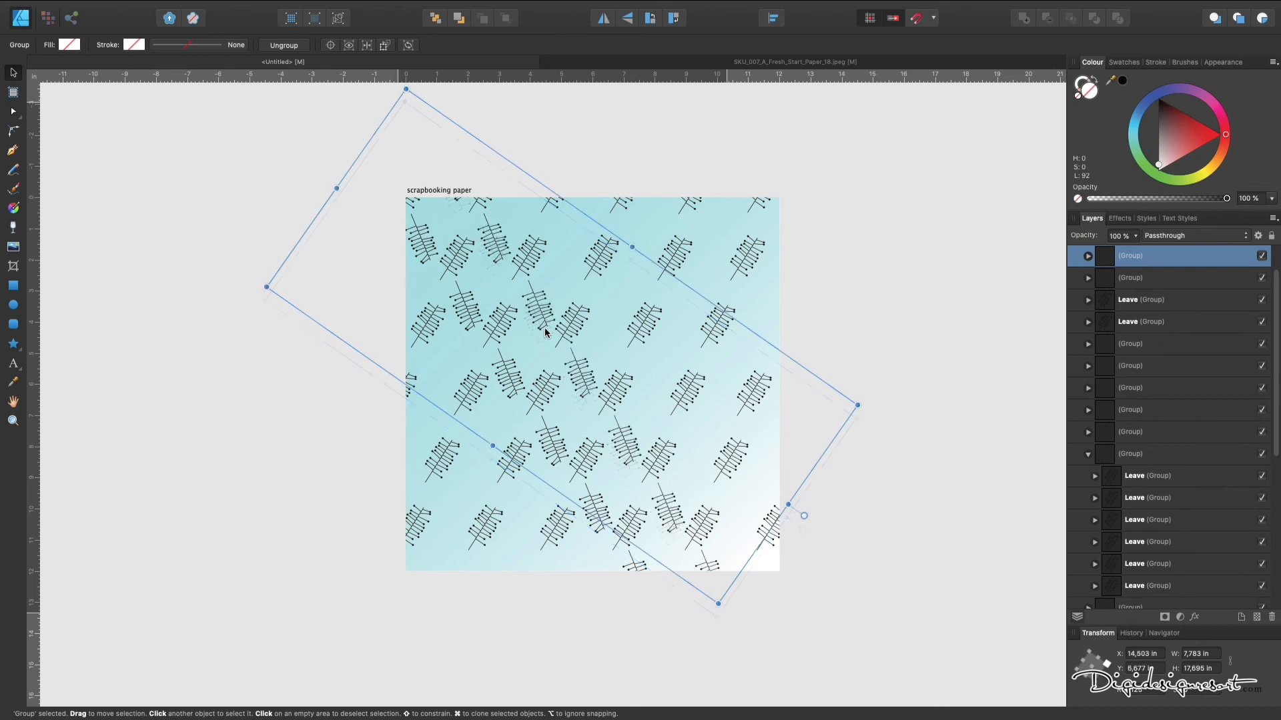
pyautogui.click(457, 261)
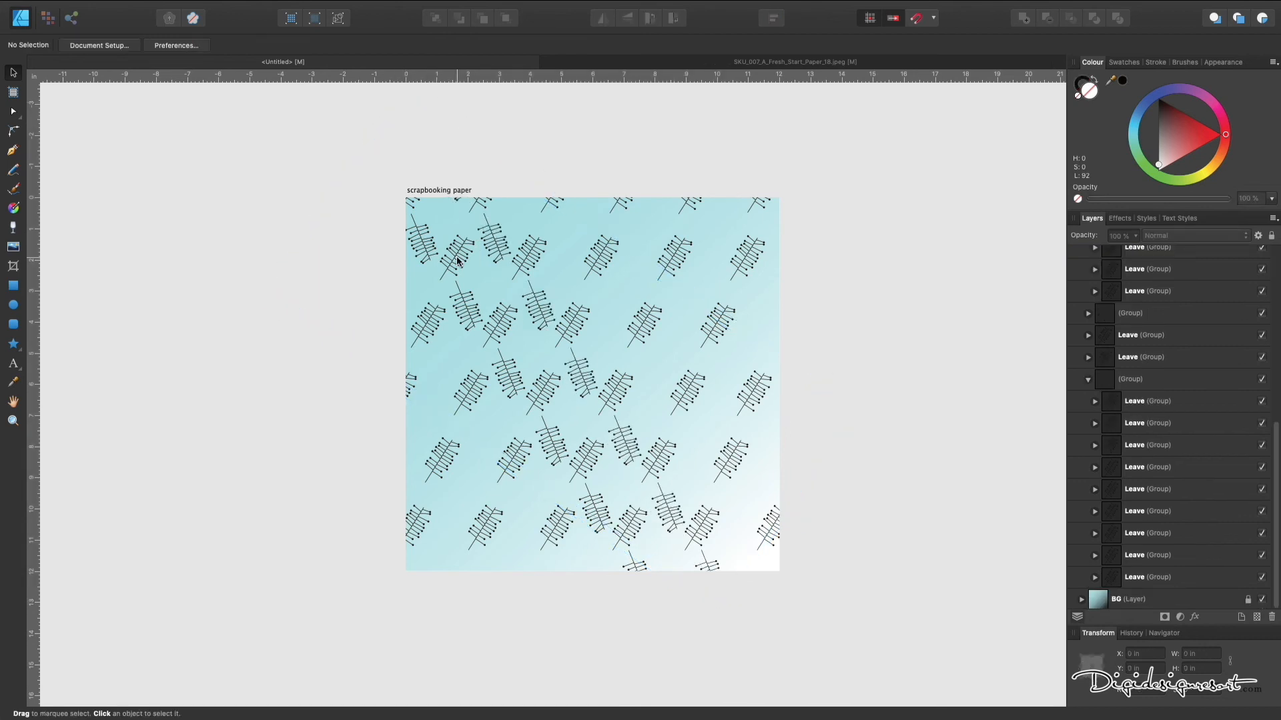
pyautogui.press('super+v')
pyautogui.press('super+j')
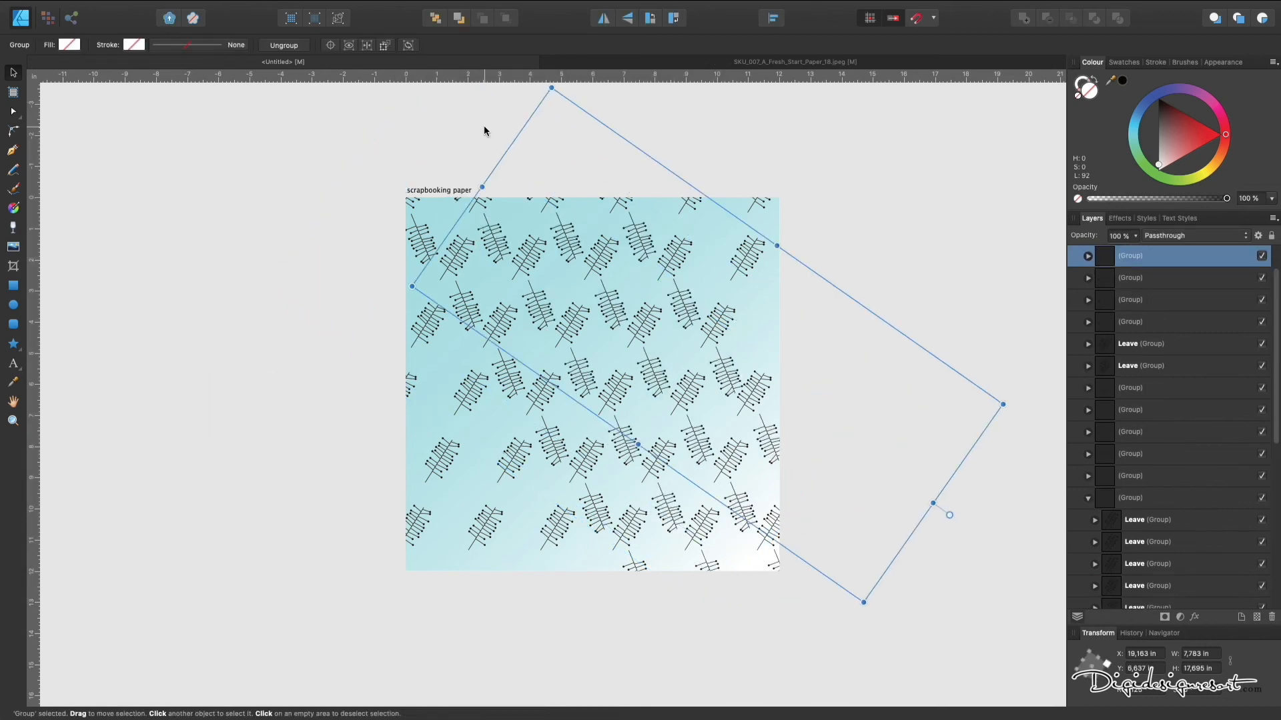
pyautogui.press('super+j')
# Copy the first rotated leaf group down-left to about X 11.233 in and duplicate it again toward the paper's left edge.
pyautogui.click(480, 365)
pyautogui.click(508, 384)
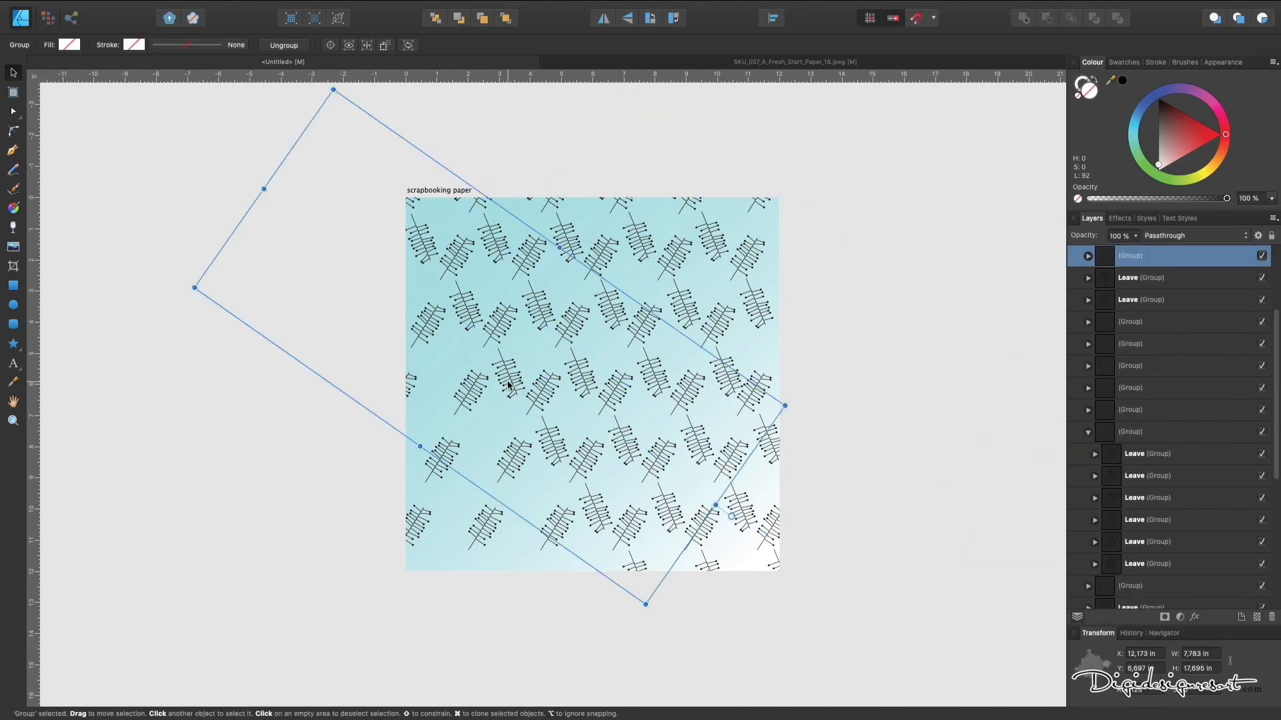
pyautogui.press('super')
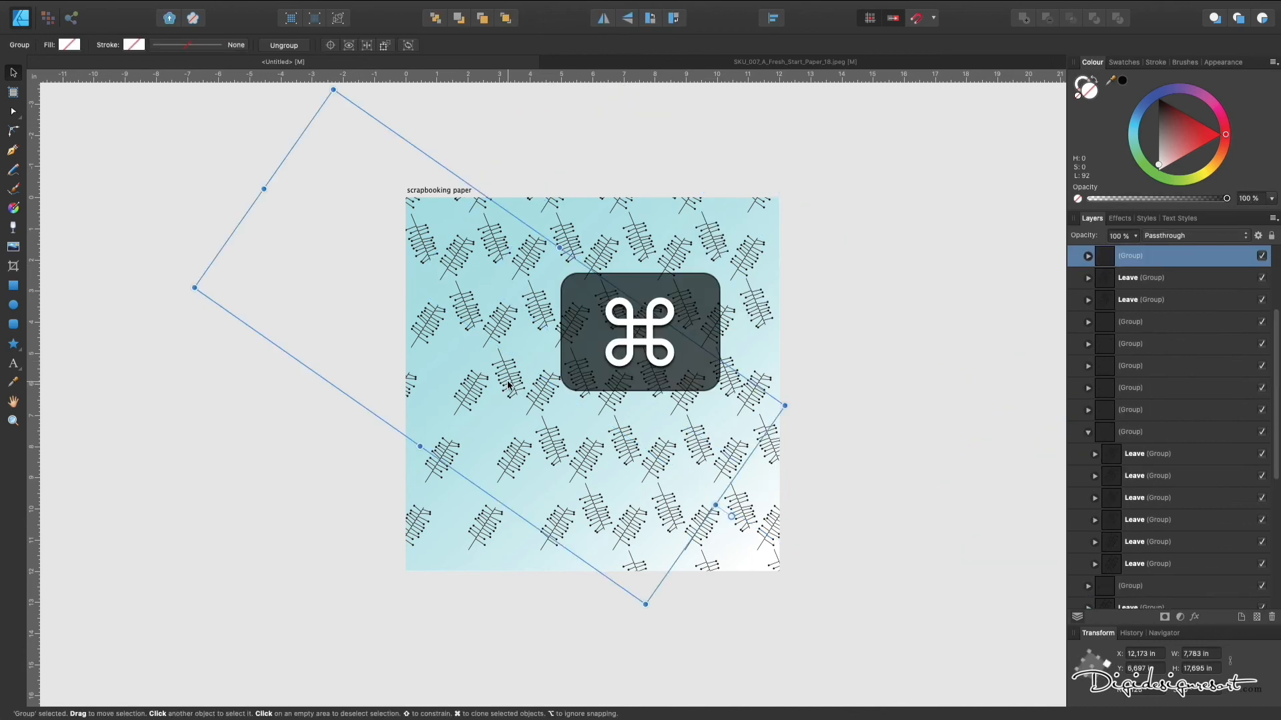
pyautogui.press('super+j')
pyautogui.moveTo(508, 384); pyautogui.dragTo(435, 396)
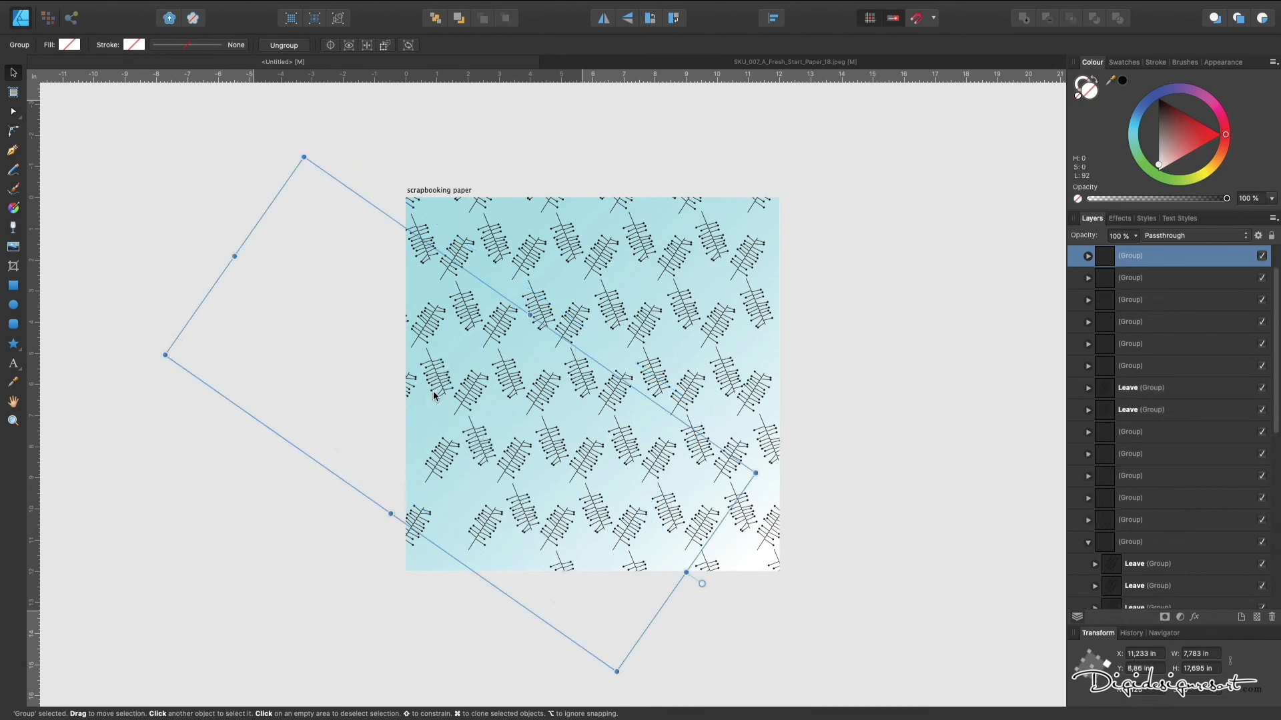
pyautogui.press('super+j')
# Duplicate the leaf group, rotate the copy to a third leaf direction, and place it along the paper's lower edge at about X -0.615 in, Y 13.599 in.
pyautogui.press('super+j')
pyautogui.moveTo(589, 143); pyautogui.dragTo(715, 365)
pyautogui.moveTo(631, 275); pyautogui.dragTo(603, 561)
pyautogui.press('super+j')
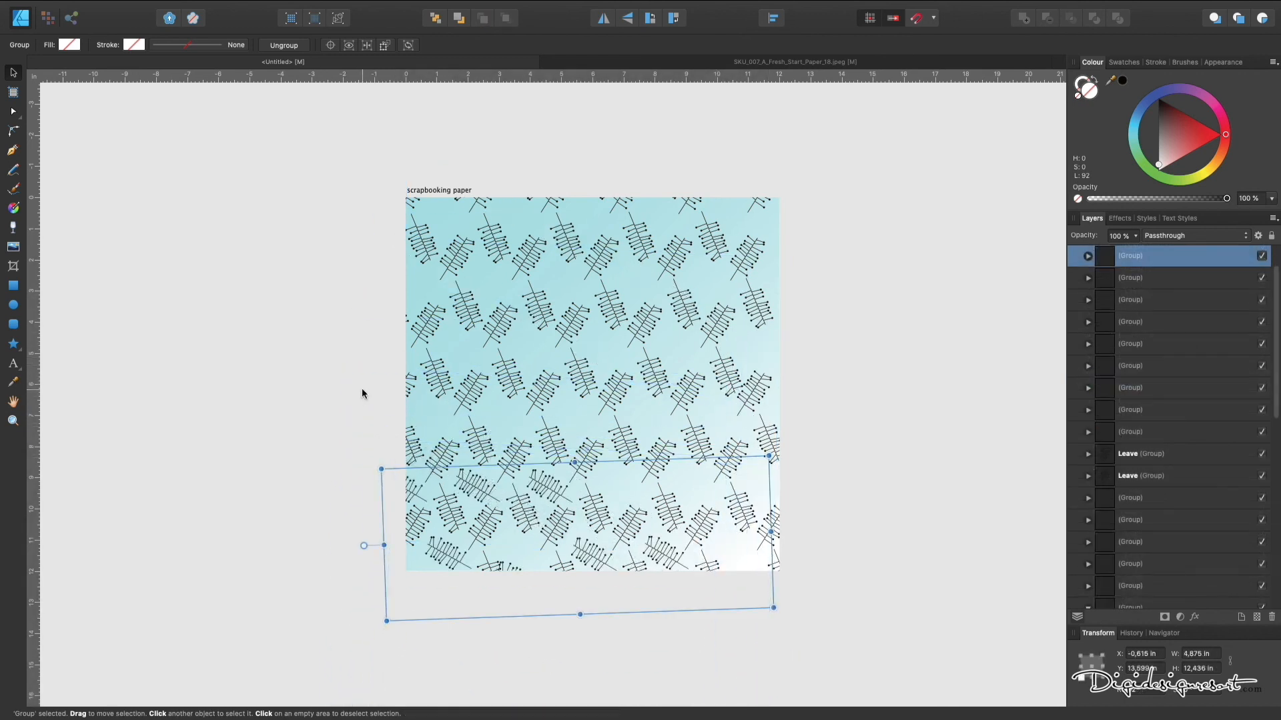
# Copy the third-direction leaf group up to about X 0.295 in, Y 11.396 in, and repeat the duplicate three times toward the paper's top edge.
pyautogui.press('super+j')
pyautogui.moveTo(464, 492); pyautogui.dragTo(494, 419)
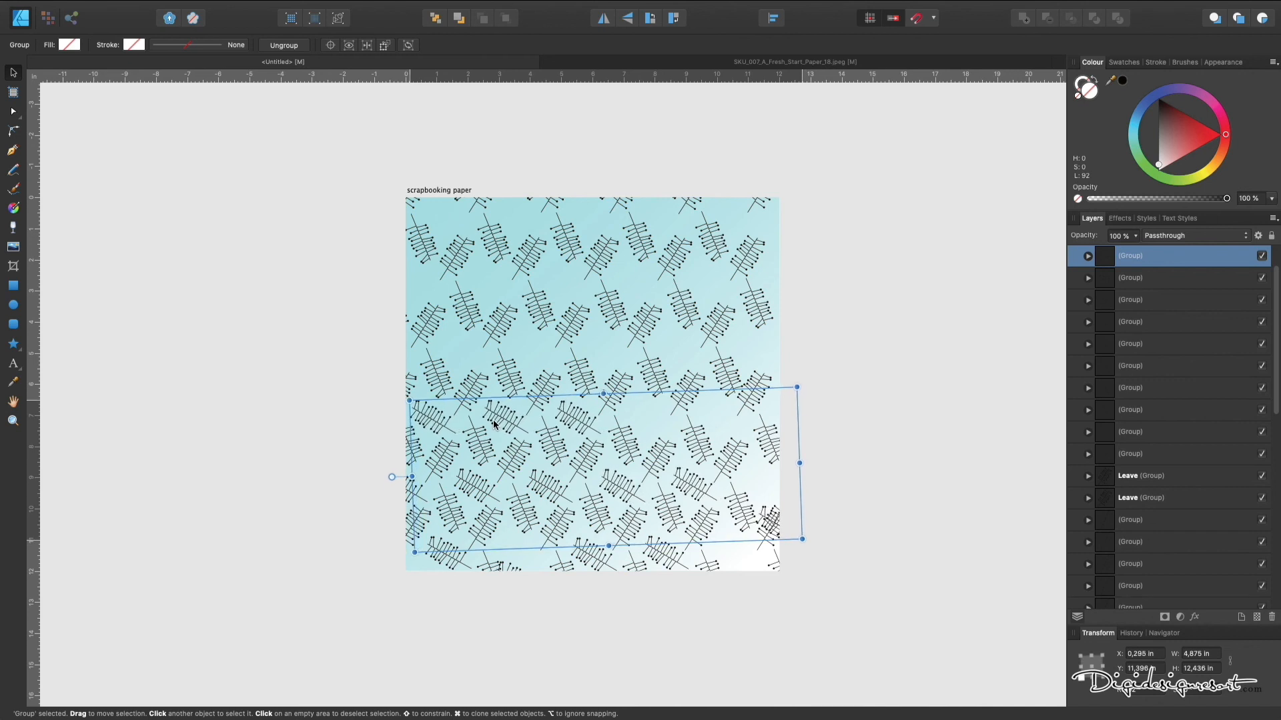
pyautogui.press('super+j')
pyautogui.press('super+j')
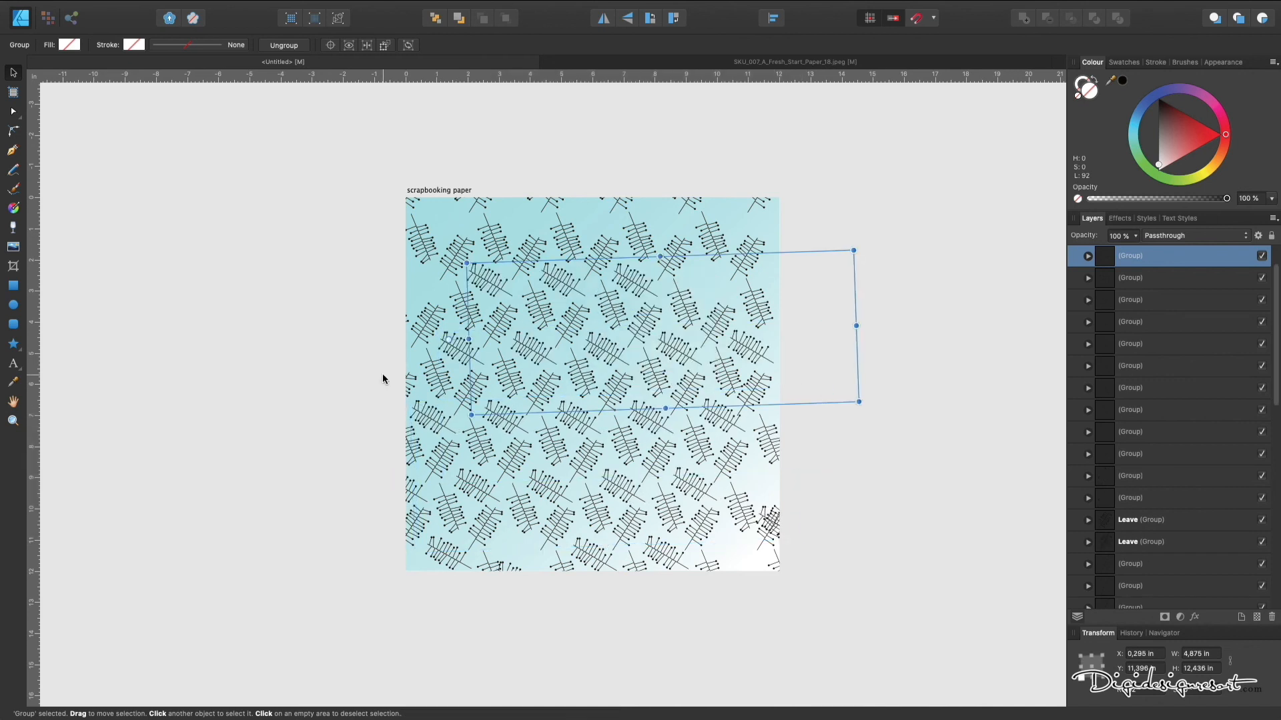
pyautogui.press('super+j')
# Fill the gaps along the paper's top edge with single leaf copies near the left corner and at about X 9.874 in, Y 1.017 in.
pyautogui.scroll(3, 592, 335)
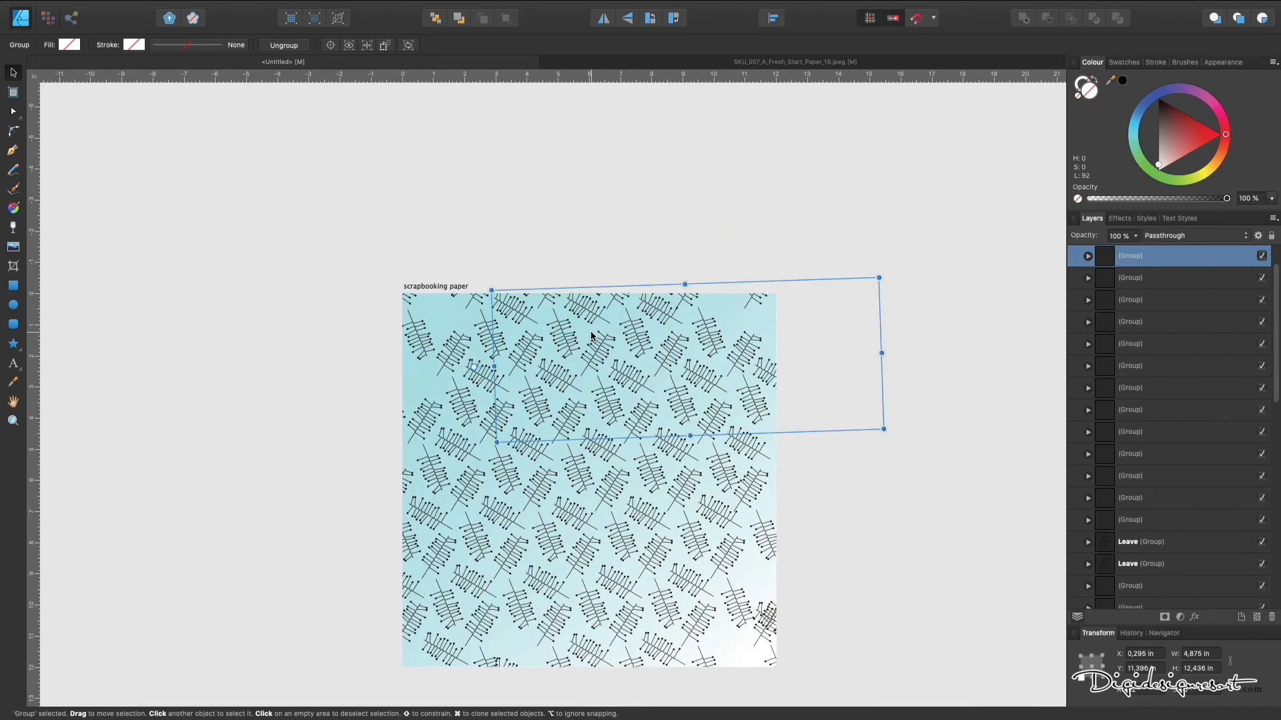
pyautogui.doubleClick(482, 381)
pyautogui.moveTo(483, 381)
pyautogui.keyDown('super'); pyautogui.mouseDown()
pyautogui.moveTo(409, 382)
pyautogui.moveTo(438, 311)
pyautogui.mouseUp(); pyautogui.keyUp('super')
pyautogui.press('super+j')
pyautogui.click(653, 311)
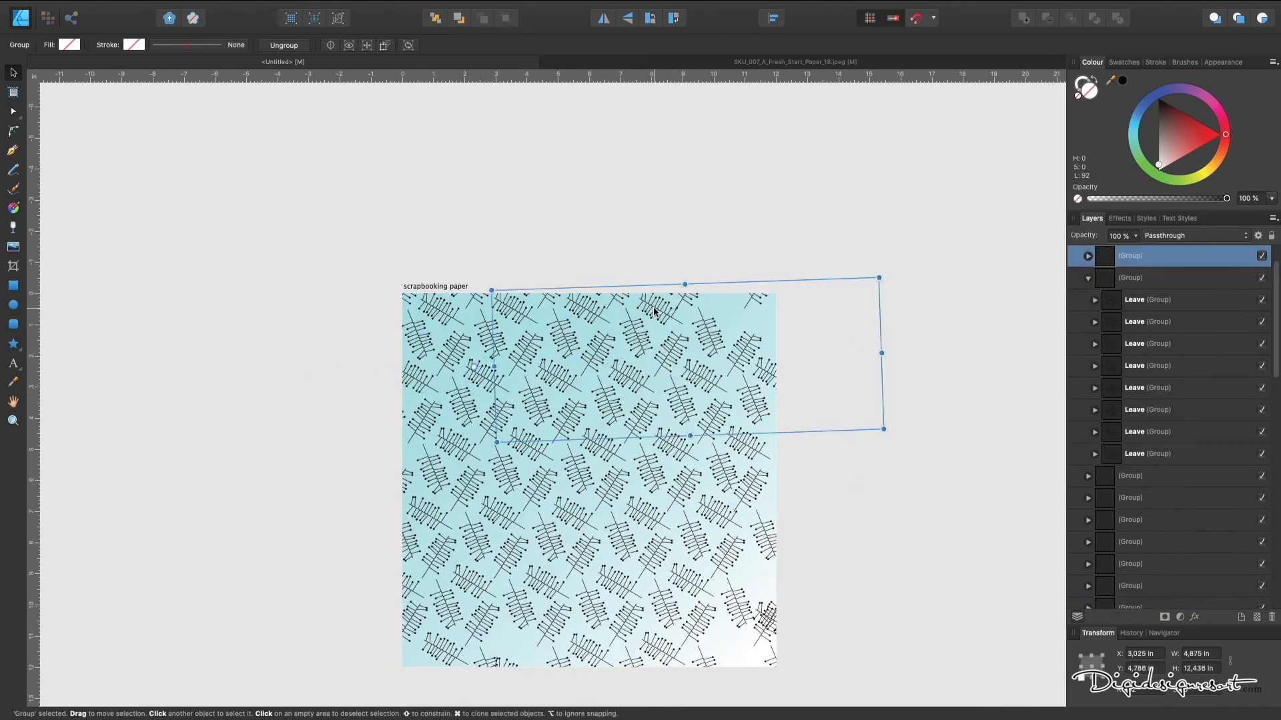
pyautogui.doubleClick(653, 311)
pyautogui.keyDown('super'); pyautogui.moveTo(653, 311); pyautogui.dragTo(725, 308); pyautogui.keyUp('super')
# Fill the gaps near the paper's lower-right corner with leaf copies, placing one at about X 10.808 in, Y 9.734 in.
pyautogui.scroll(-3, 695, 483)
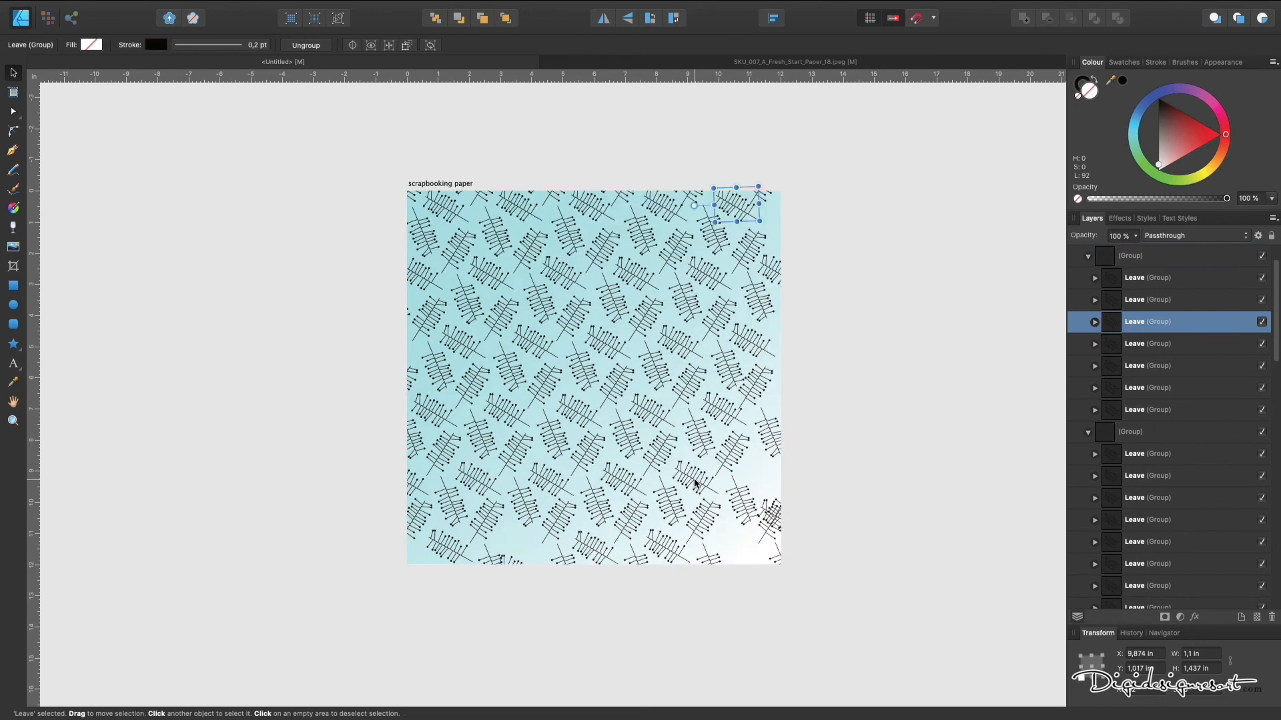
pyautogui.doubleClick(695, 483)
pyautogui.press('super+j')
pyautogui.moveTo(695, 483); pyautogui.dragTo(765, 482)
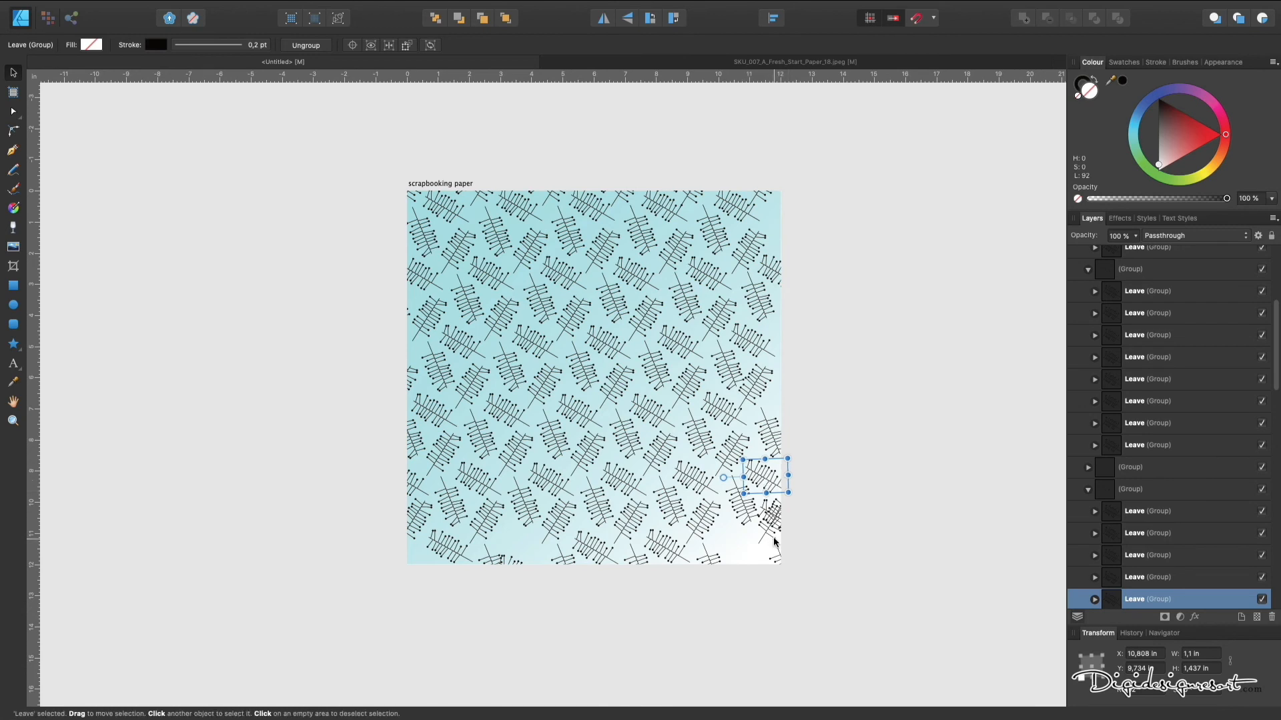
pyautogui.moveTo(750, 470); pyautogui.dragTo(727, 535)
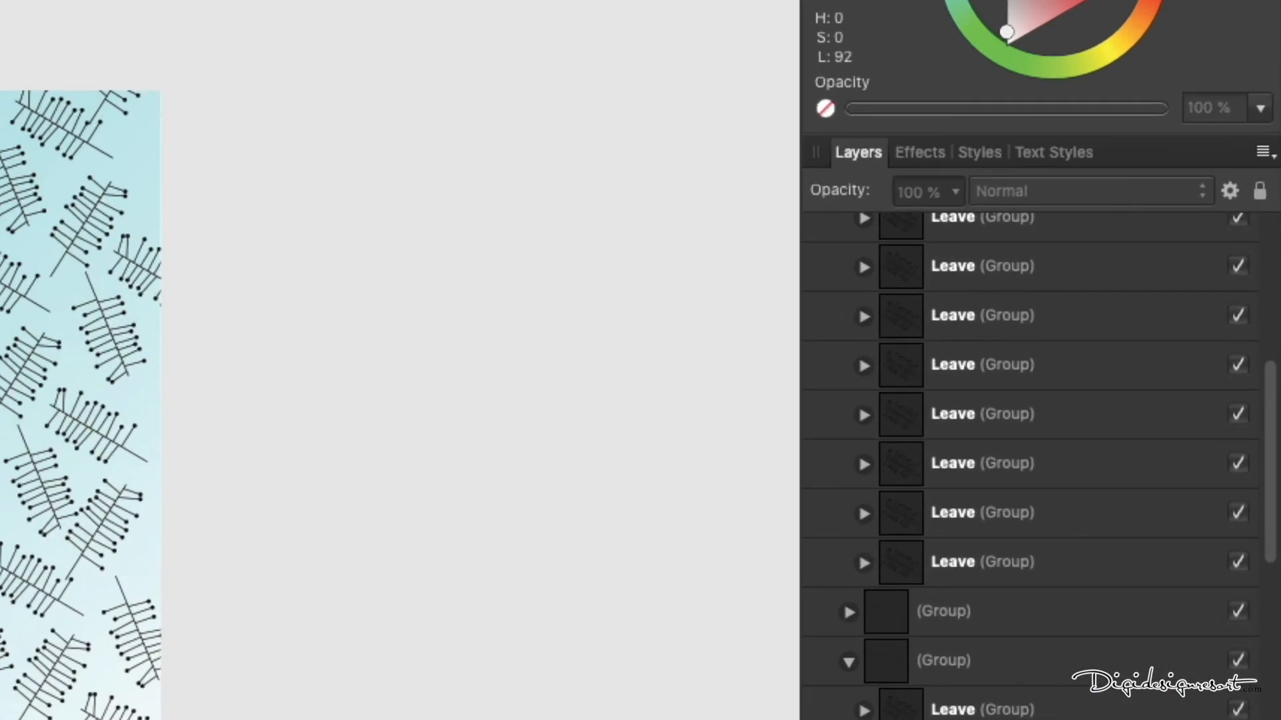
# Collapse the expanded leaf groups and the Leaves layer in the layer list.
pyautogui.hscroll(2, 369, 535)
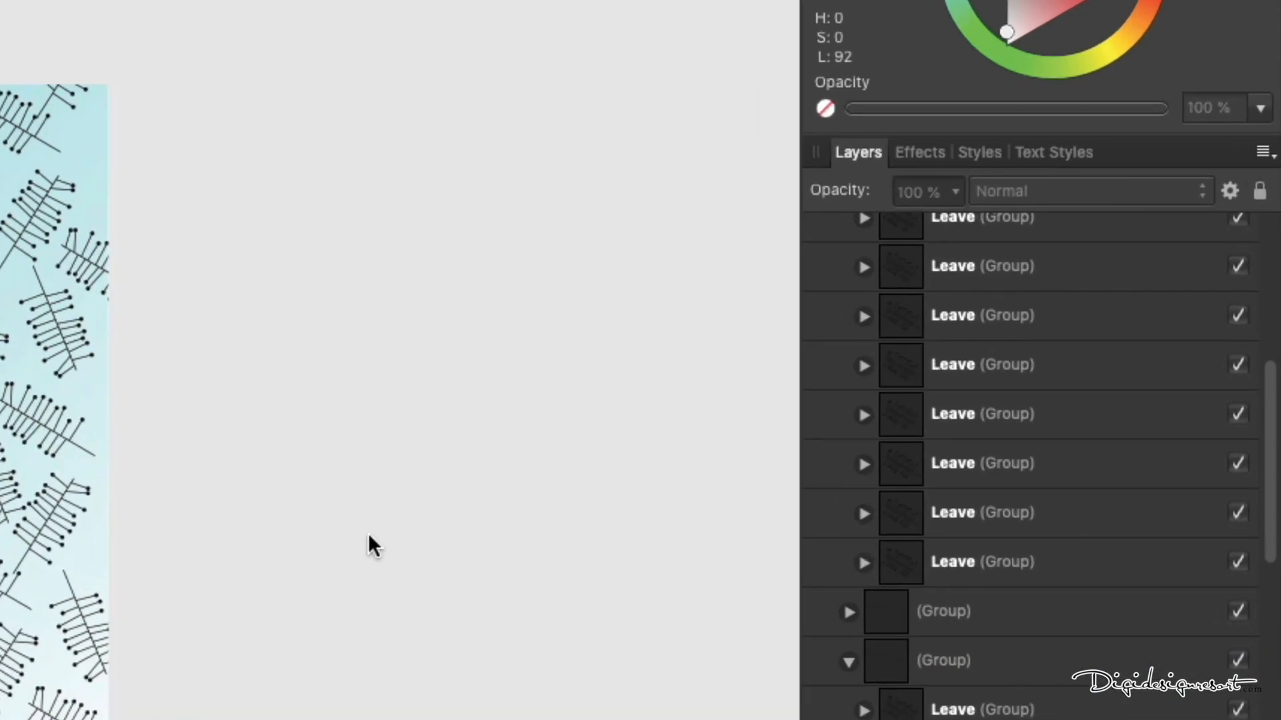
pyautogui.scroll(10, 862, 392)
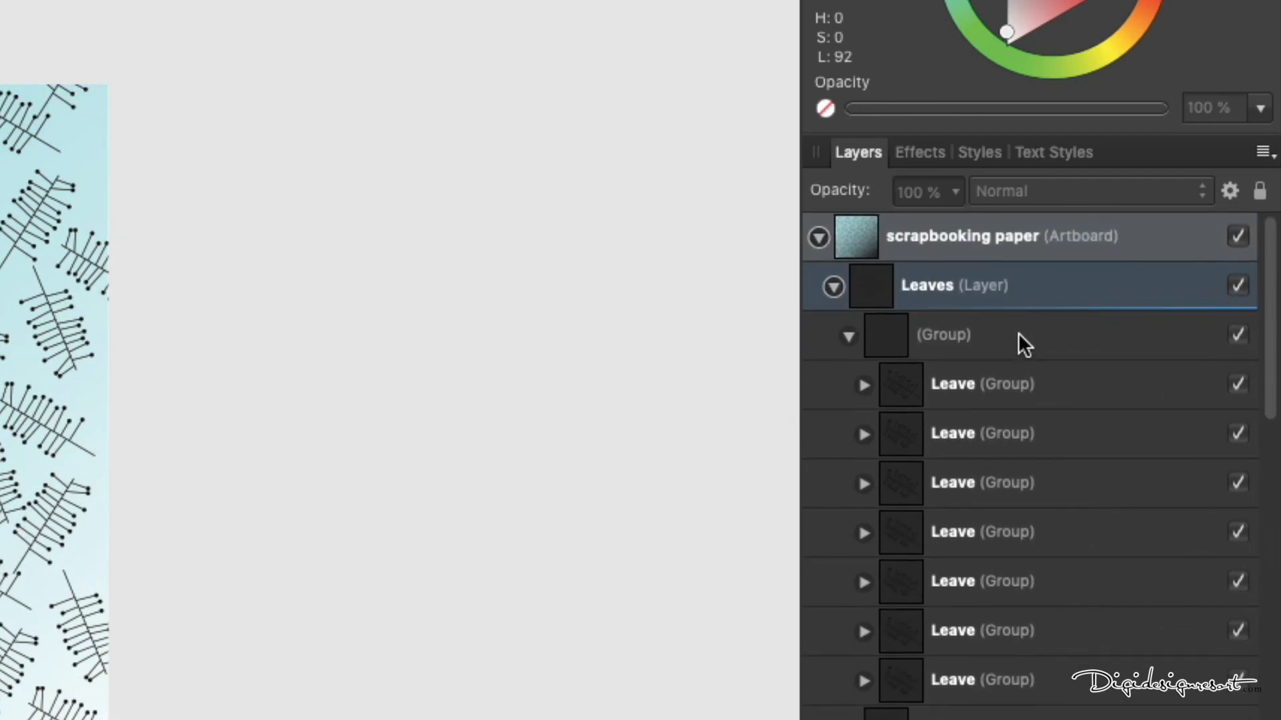
pyautogui.click(846, 332)
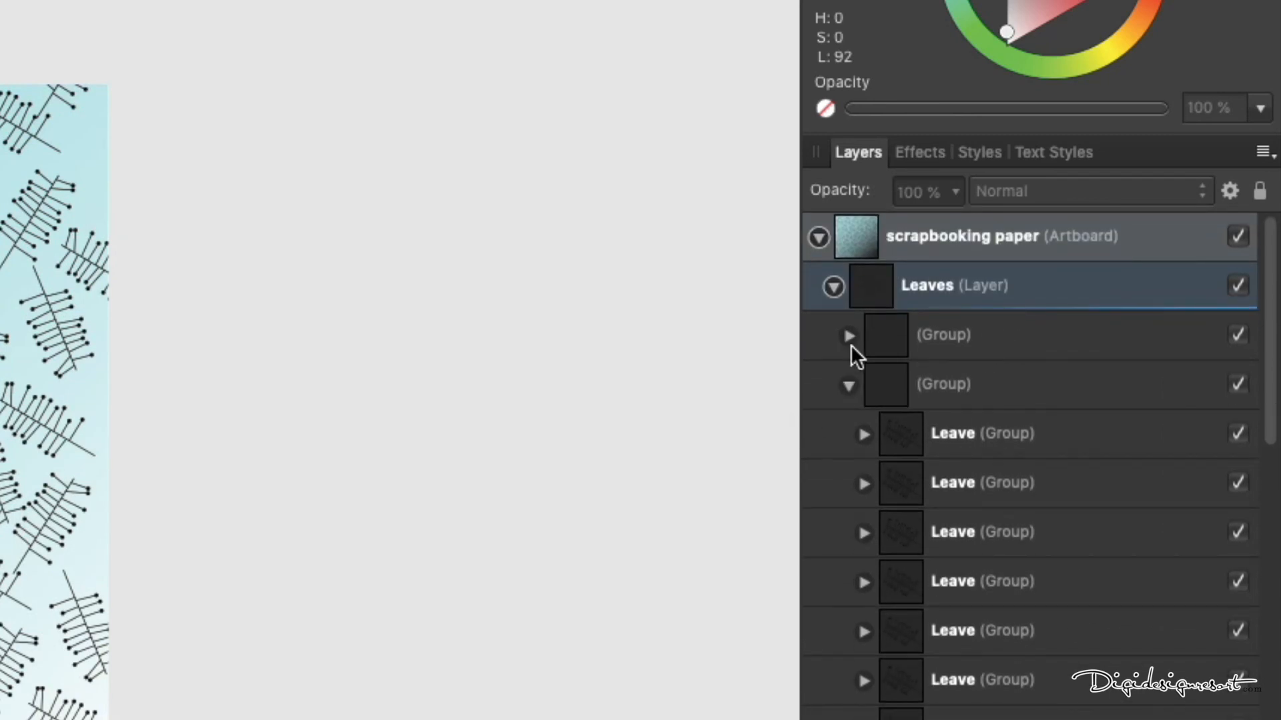
pyautogui.click(847, 385)
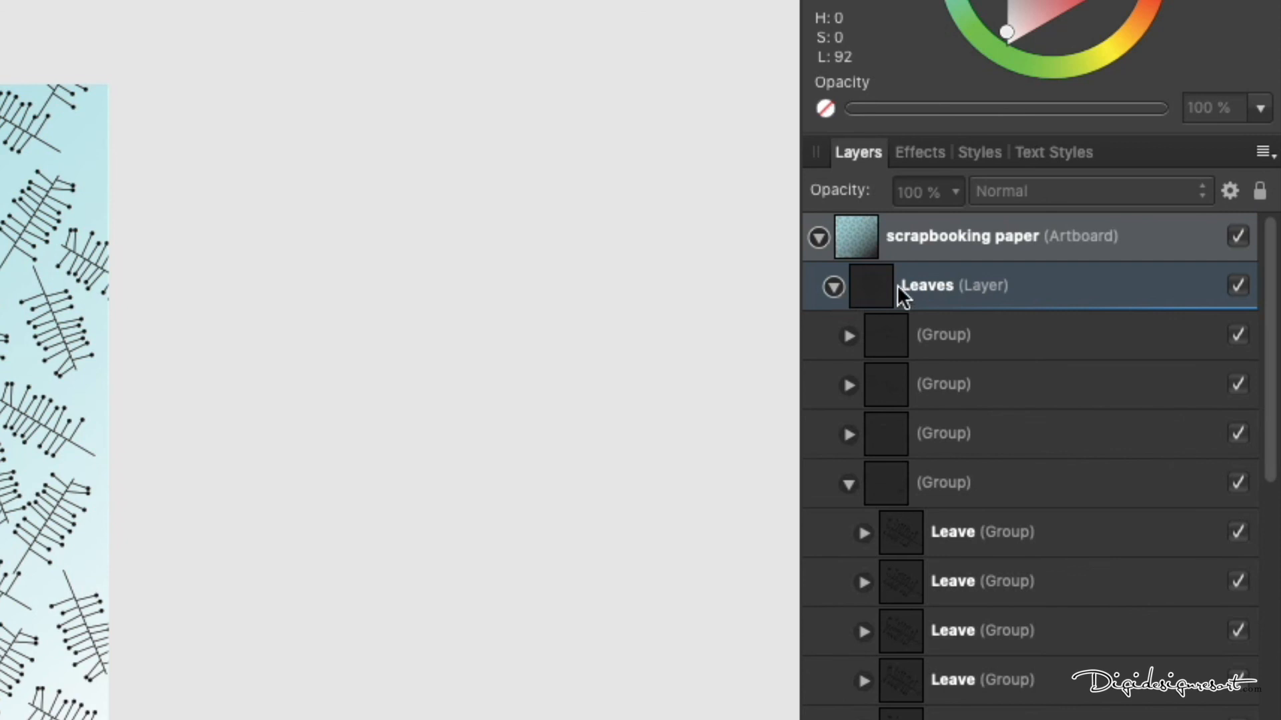
pyautogui.click(839, 287)
# Set the stroke colour of the whole Leaves layer to white and deselect it.
pyautogui.click(934, 287)
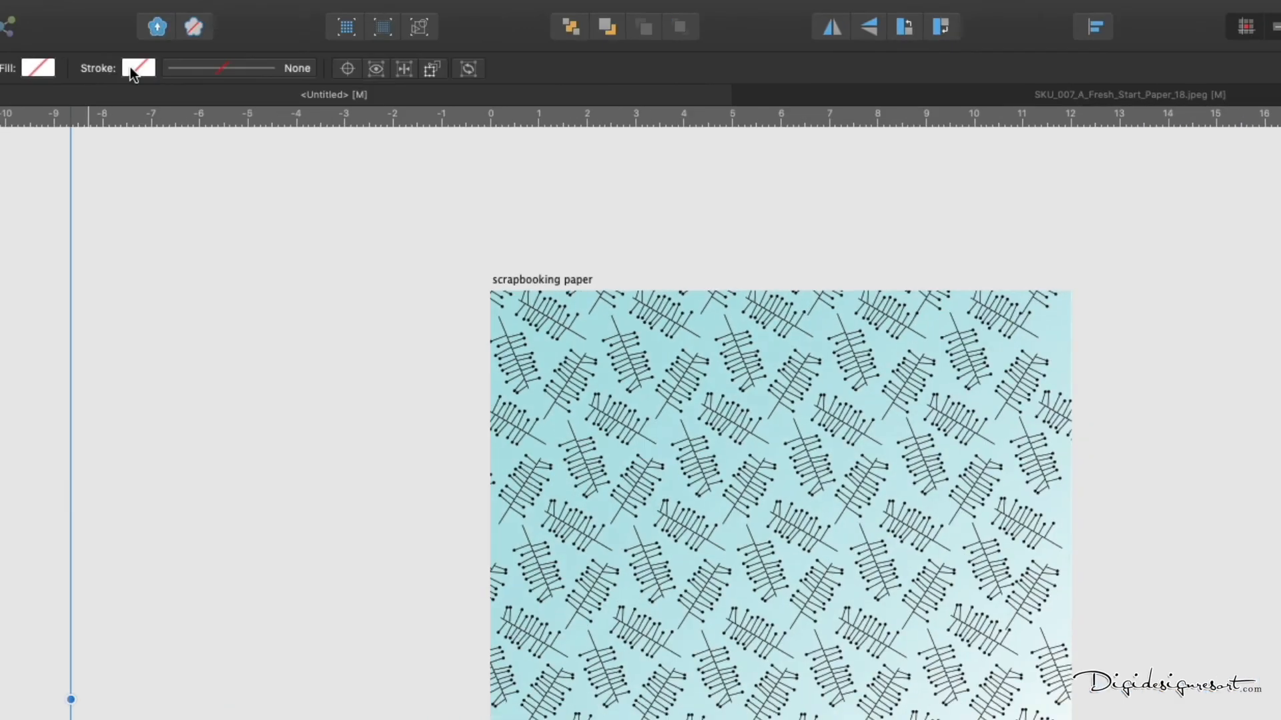
pyautogui.click(137, 66)
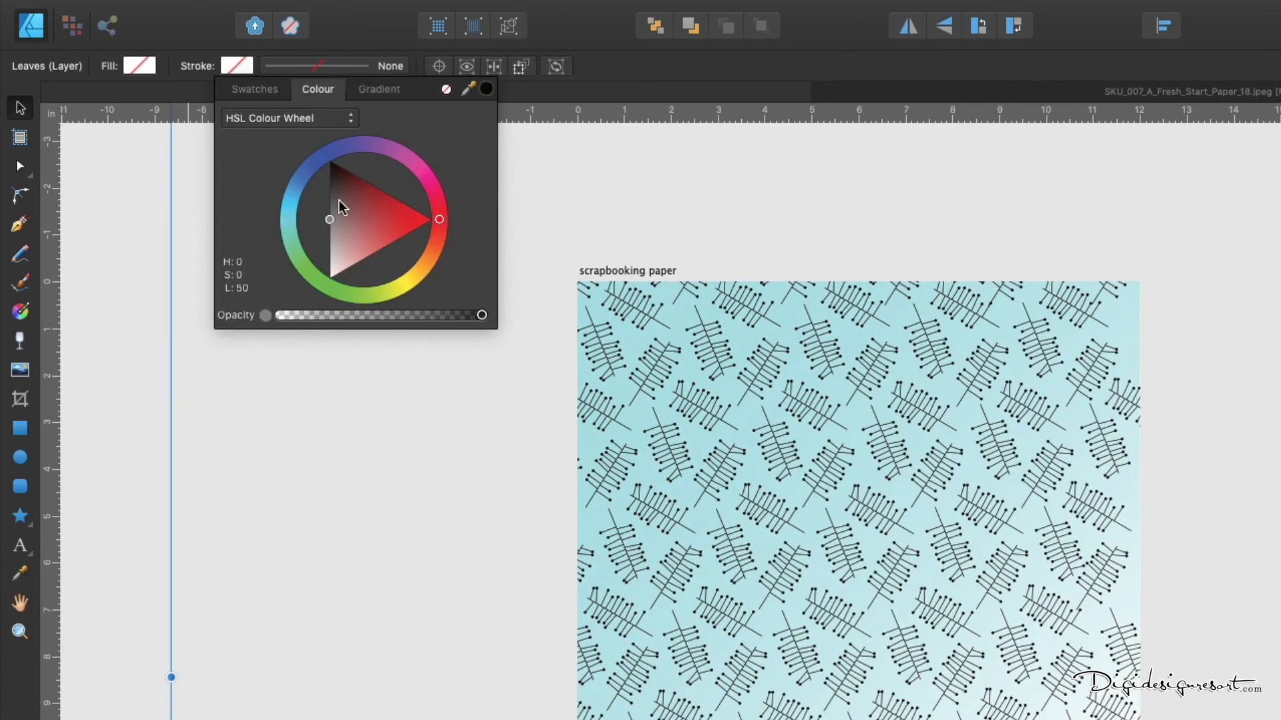
pyautogui.click(335, 223)
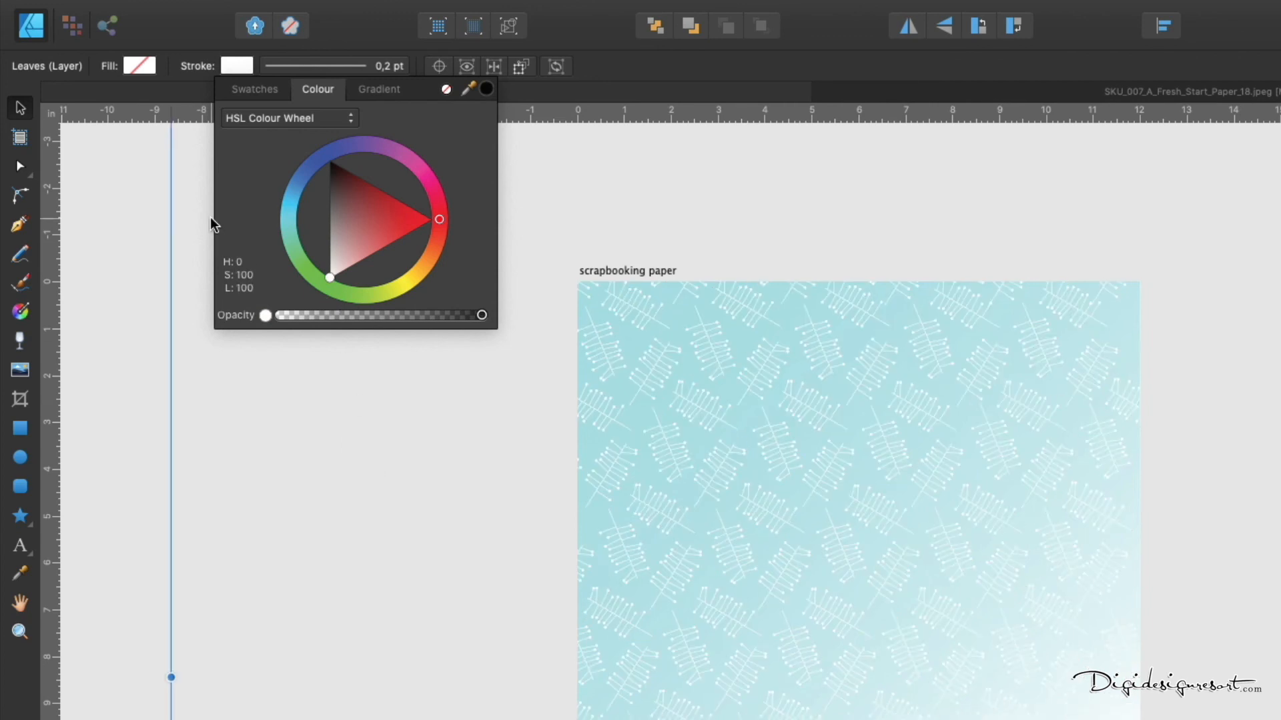
pyautogui.click(131, 171)
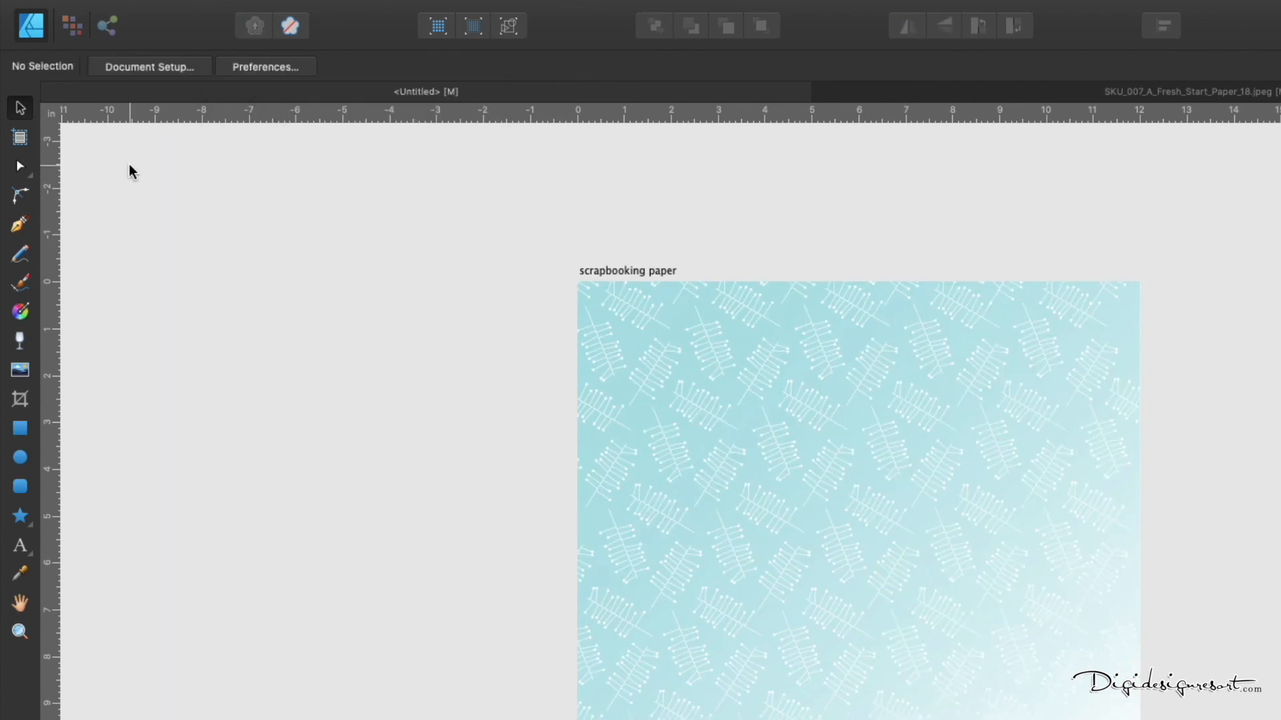
pyautogui.scroll(5, 698, 371)
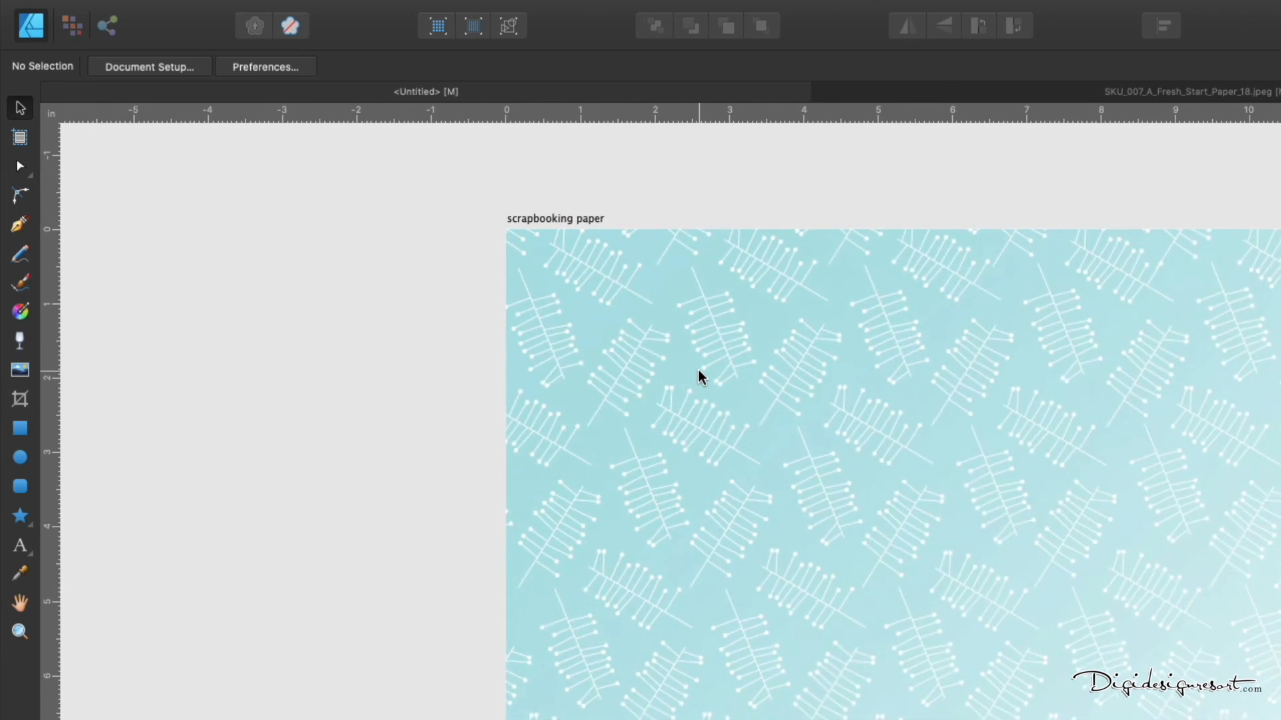
pyautogui.scroll(-2, 699, 370)
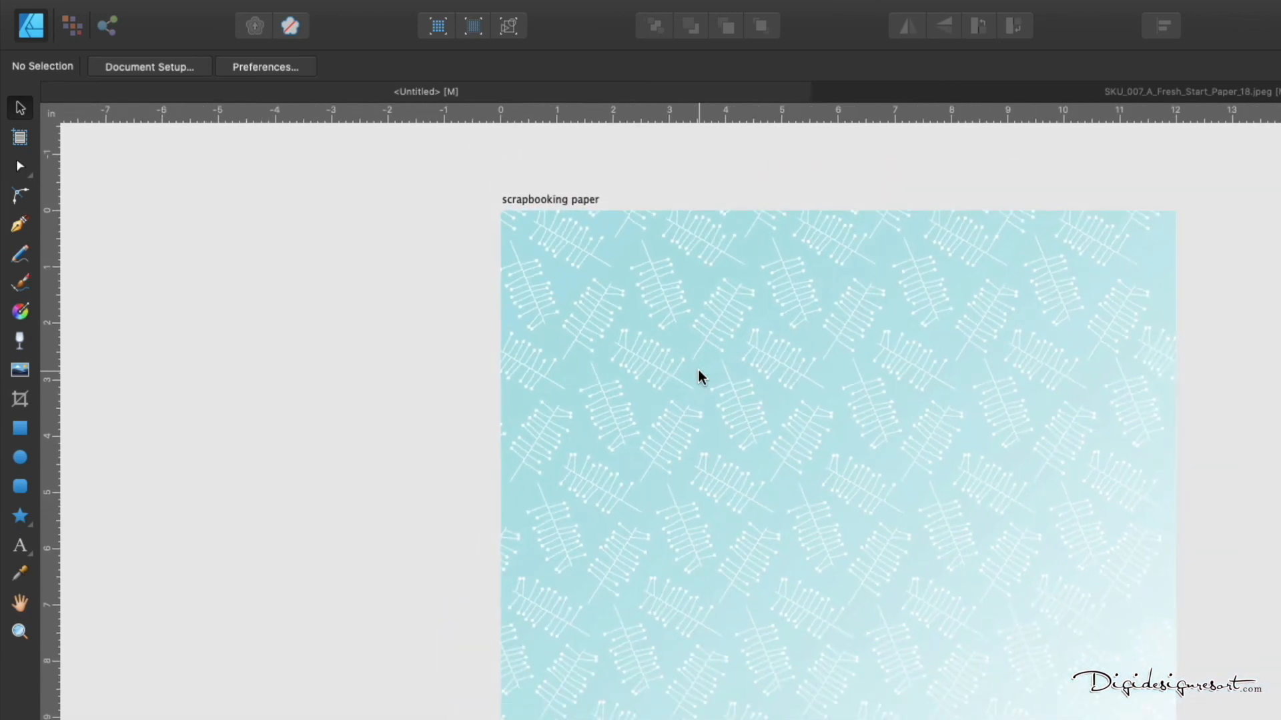